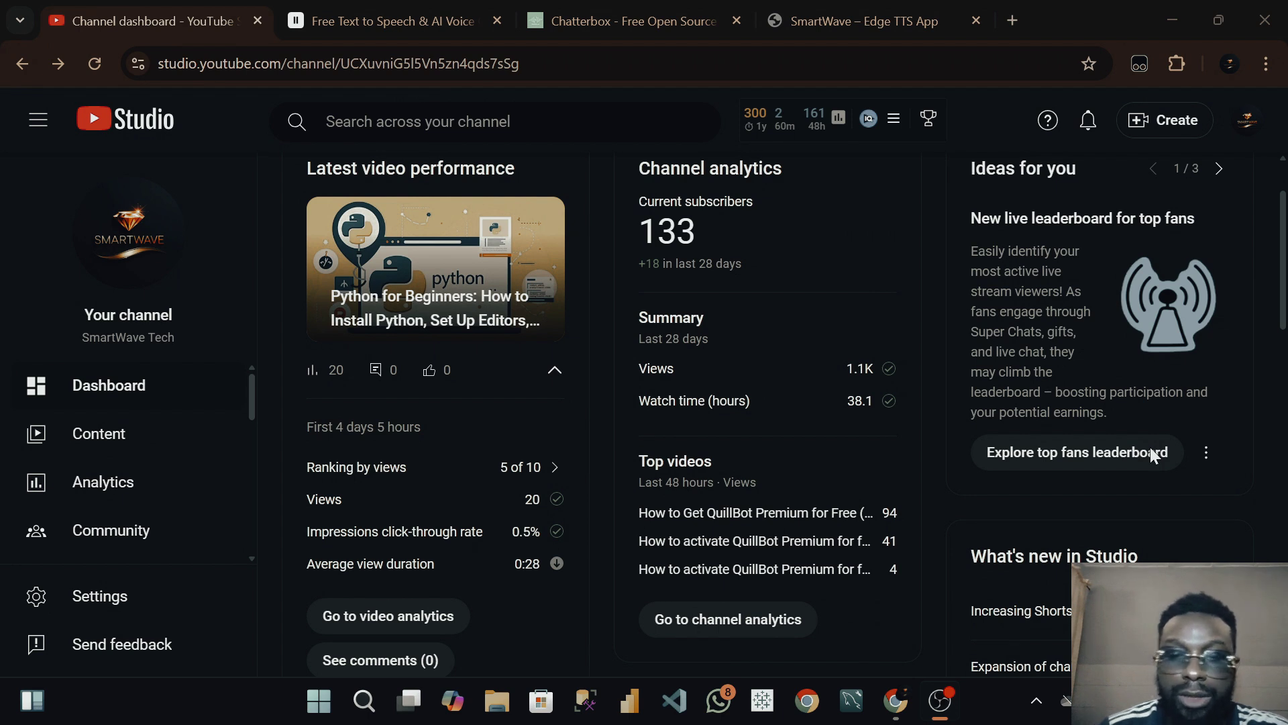
Look over the ElevenLabs homepage, from the platform introduction to the text-to-speech demo and its voice presets
click(894, 710)
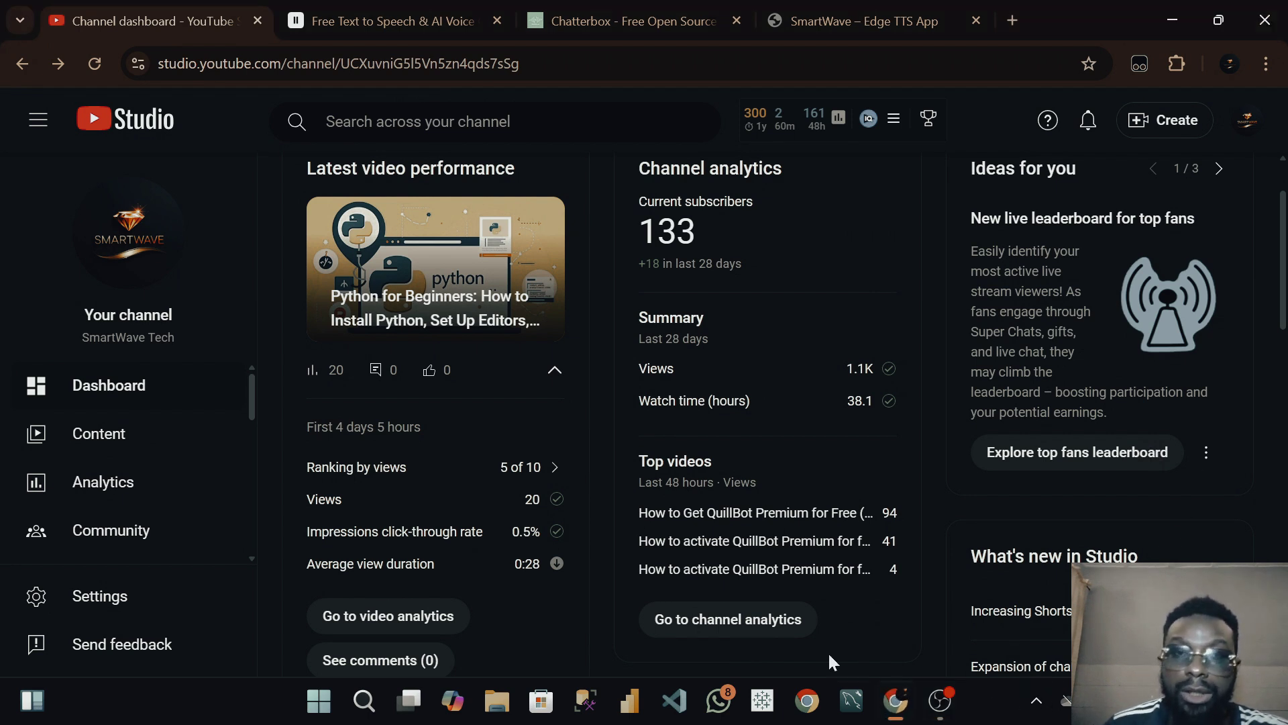
click(383, 19)
scroll(556, 353, down, 3)
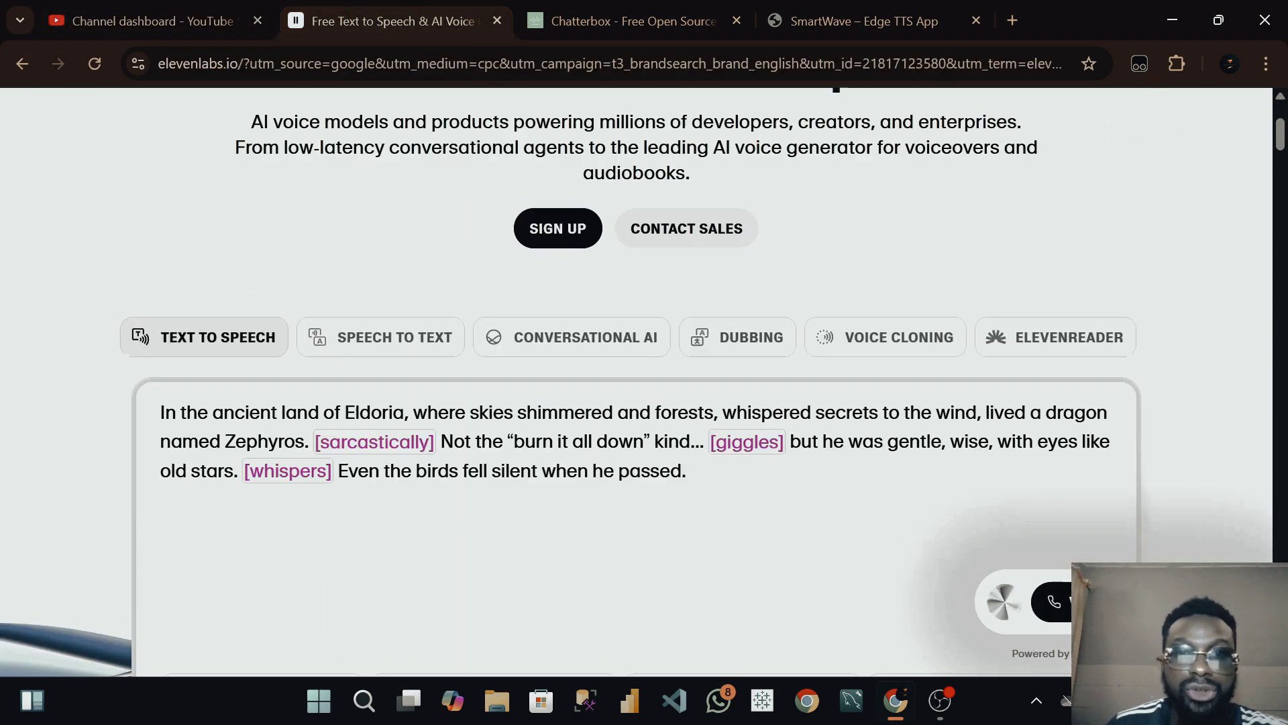
scroll(633, 426, up, 4)
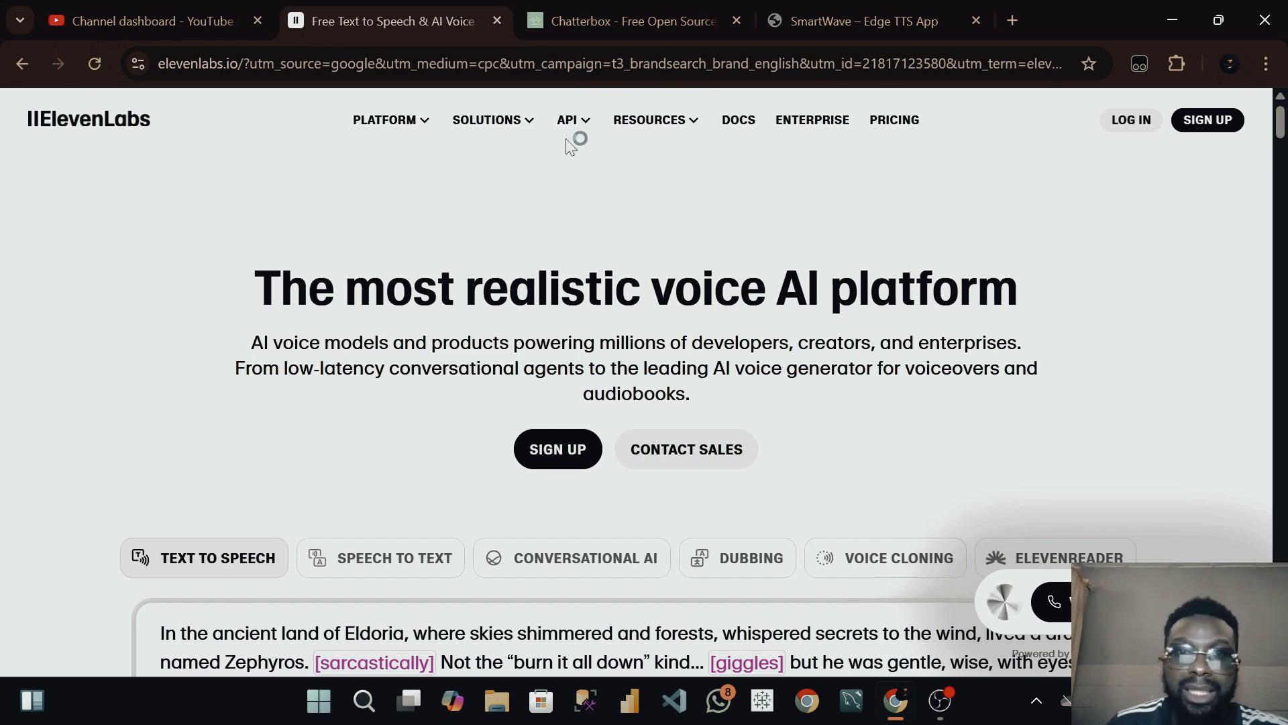
scroll(863, 215, down, 3)
scroll(776, 353, down, 5)
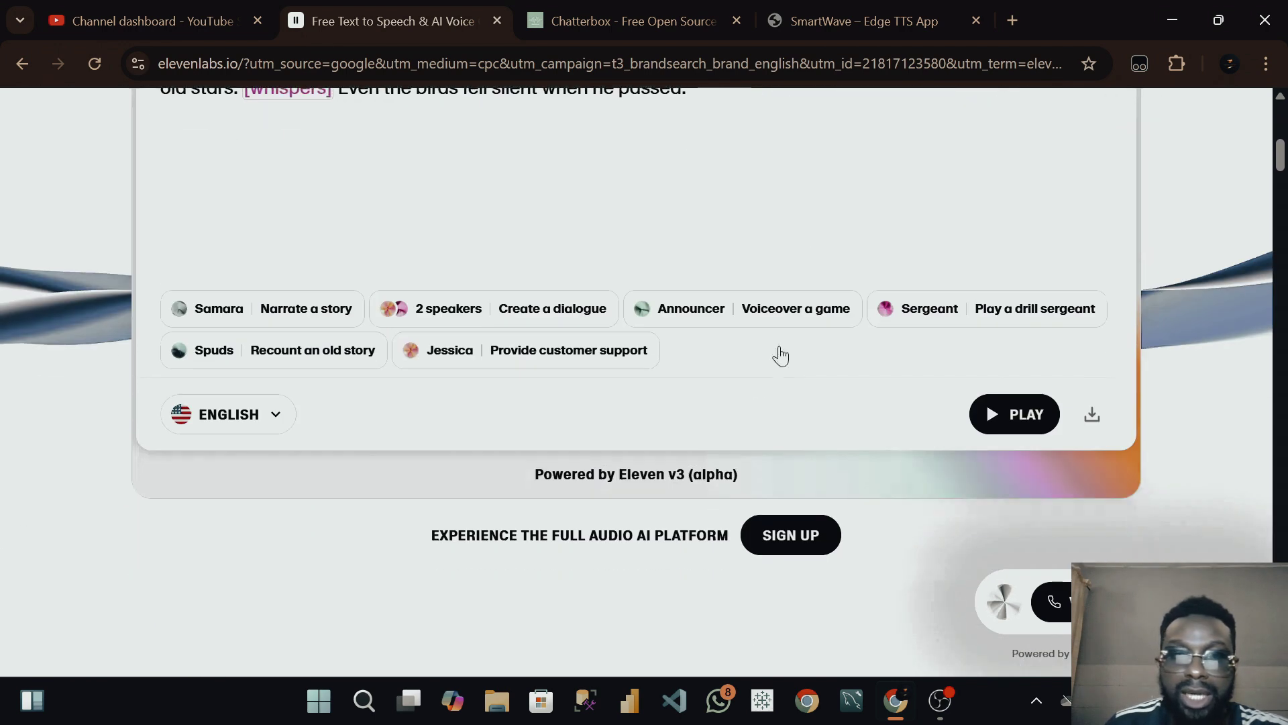
scroll(602, 397, up, 6)
scroll(608, 392, up, 2)
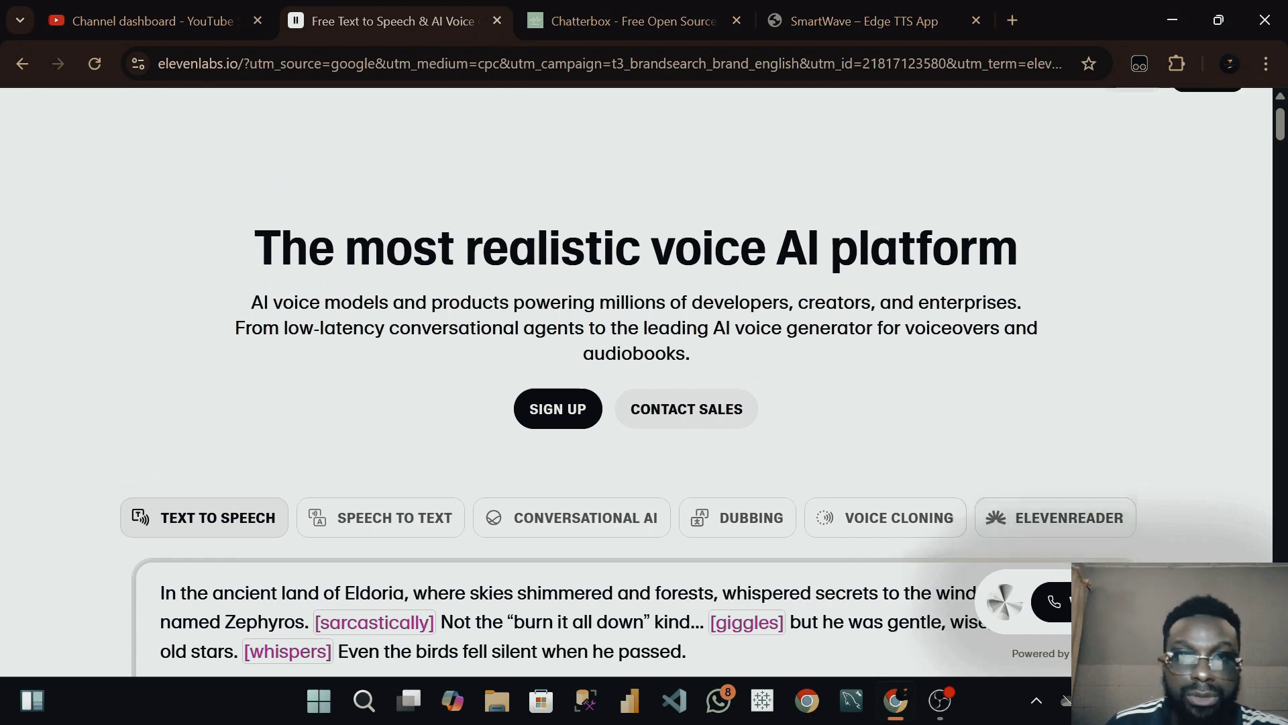
View the Resemble.AI Chatterbox page with its introduction and its GitHub and sample links
click(603, 21)
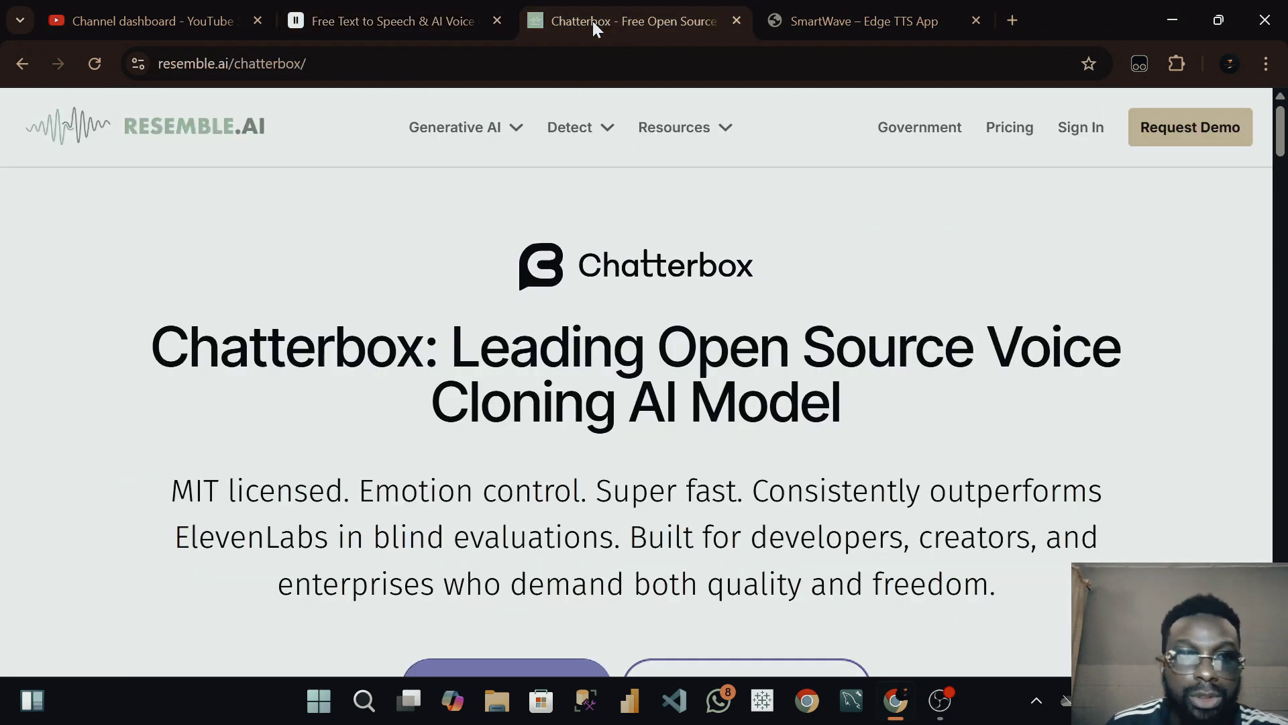
scroll(583, 305, down, 4)
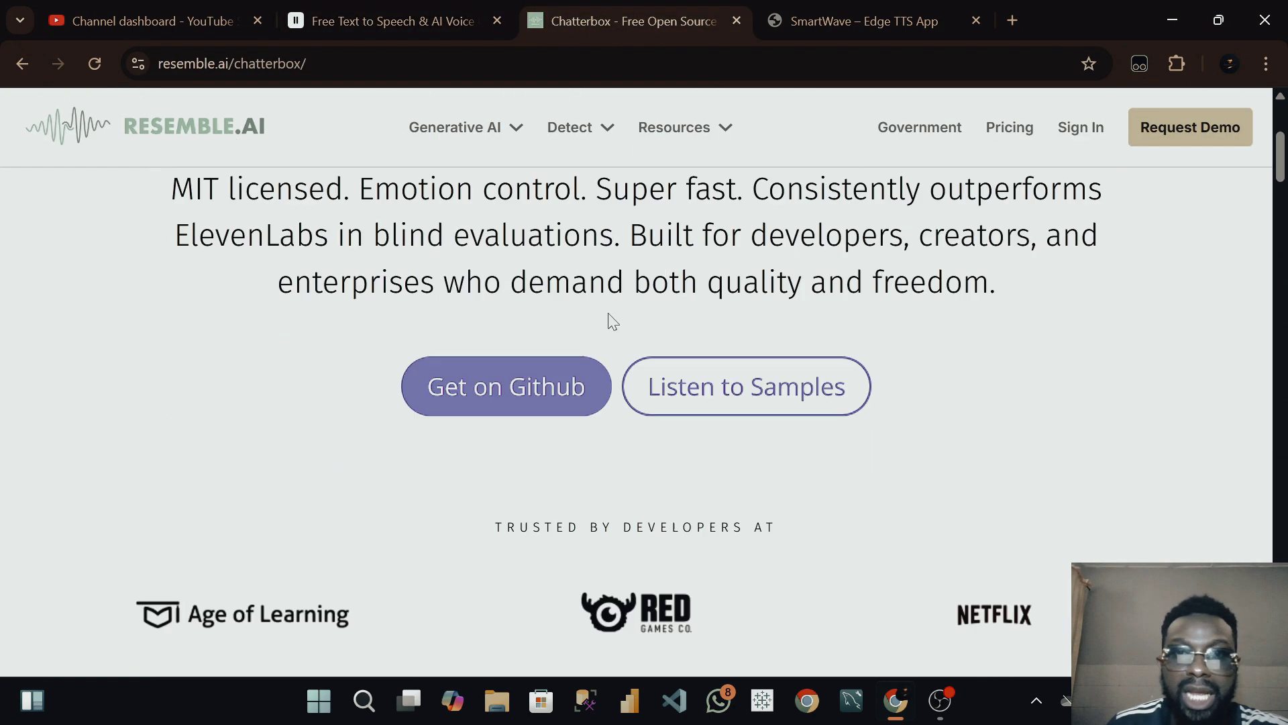
scroll(787, 349, up, 5)
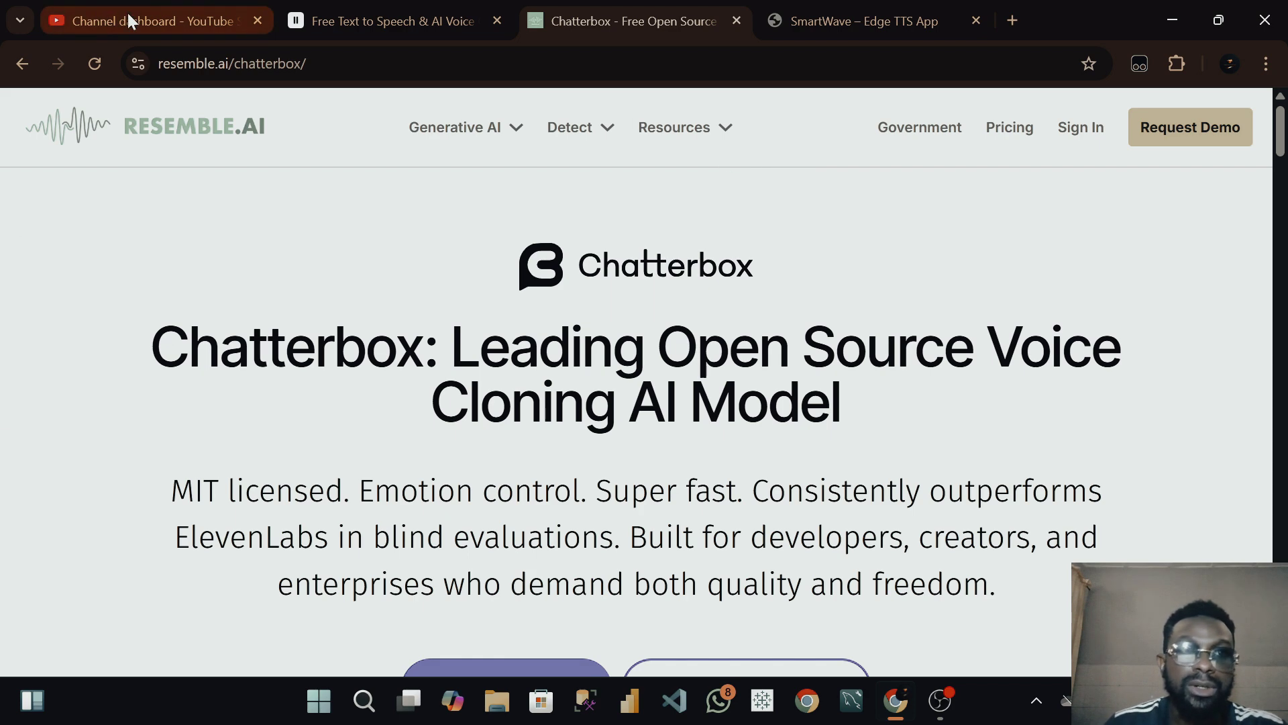
Review the YouTube Studio channel dashboard, covering the latest video performance, published videos and latest comments
click(129, 21)
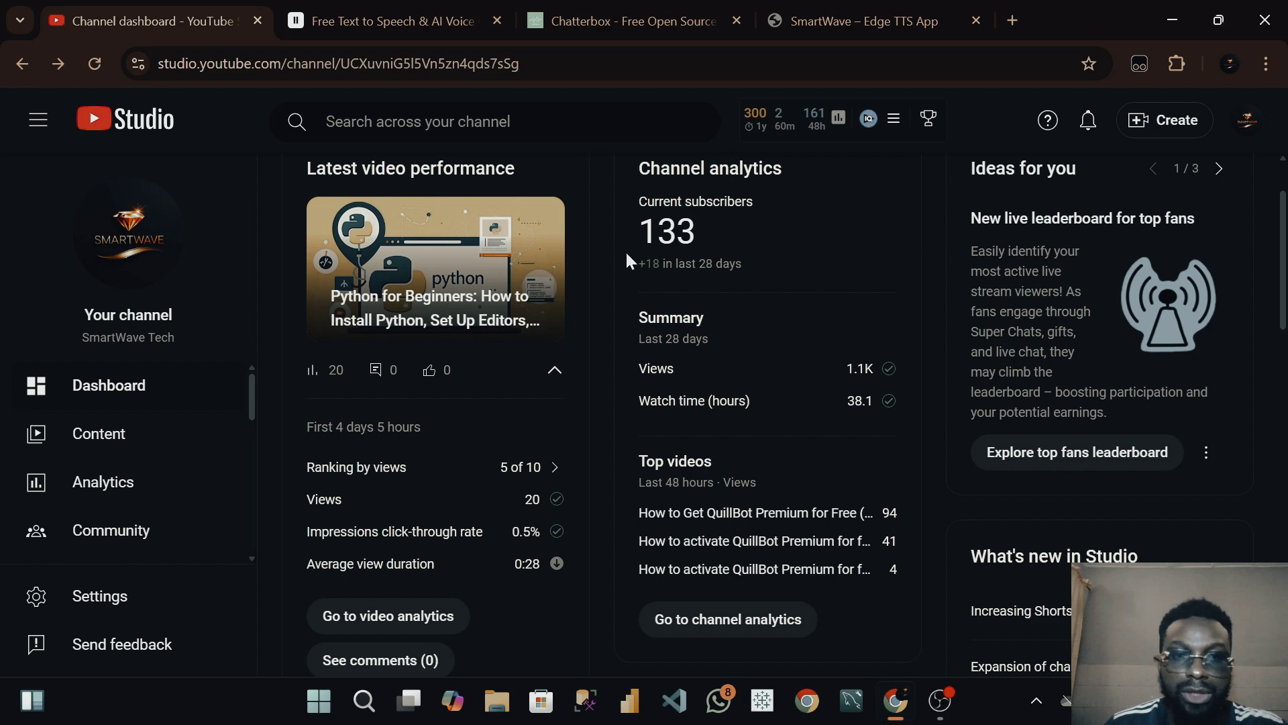
scroll(626, 260, down, 4)
scroll(626, 275, down, 4)
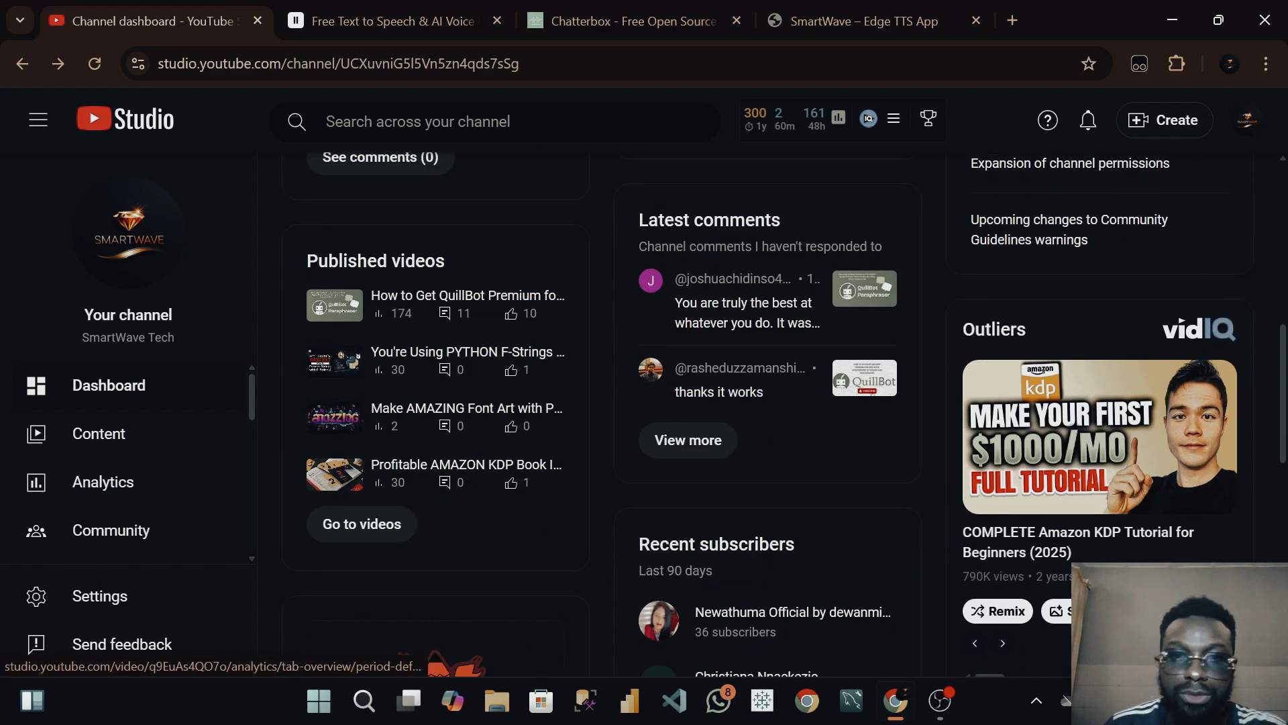
scroll(748, 300, up, 9)
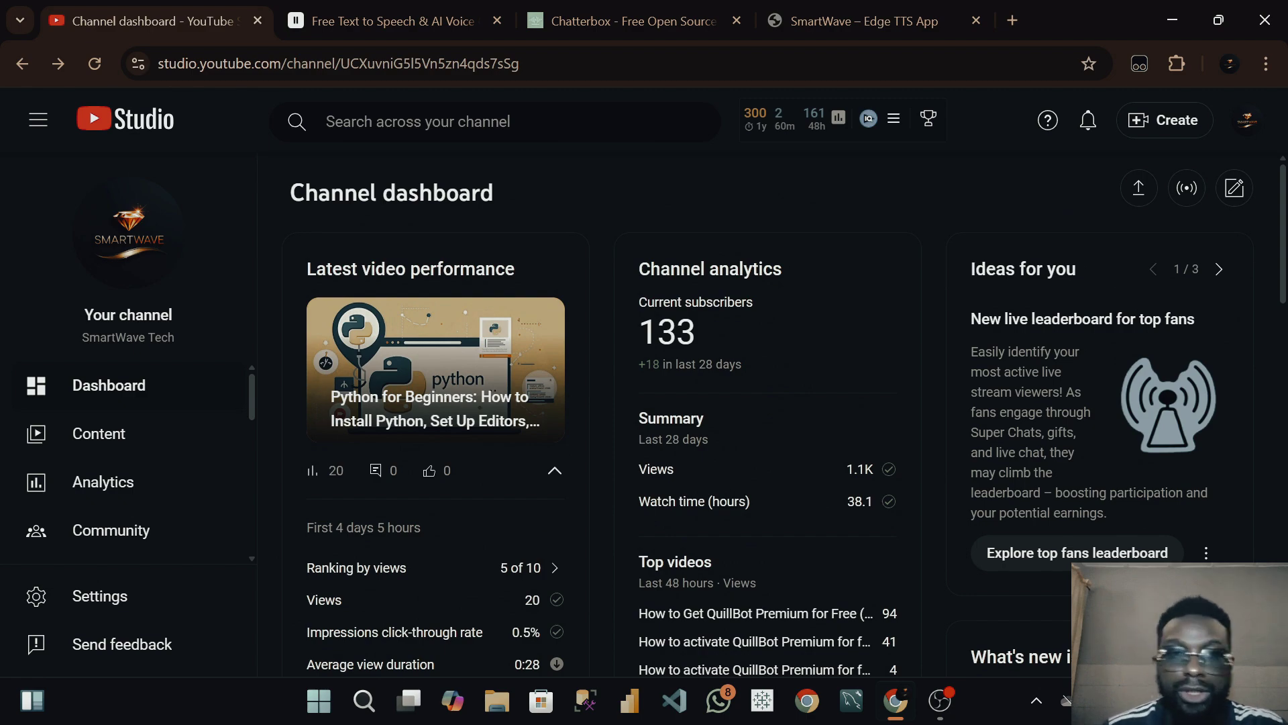
scroll(546, 329, down, 8)
scroll(629, 425, up, 4)
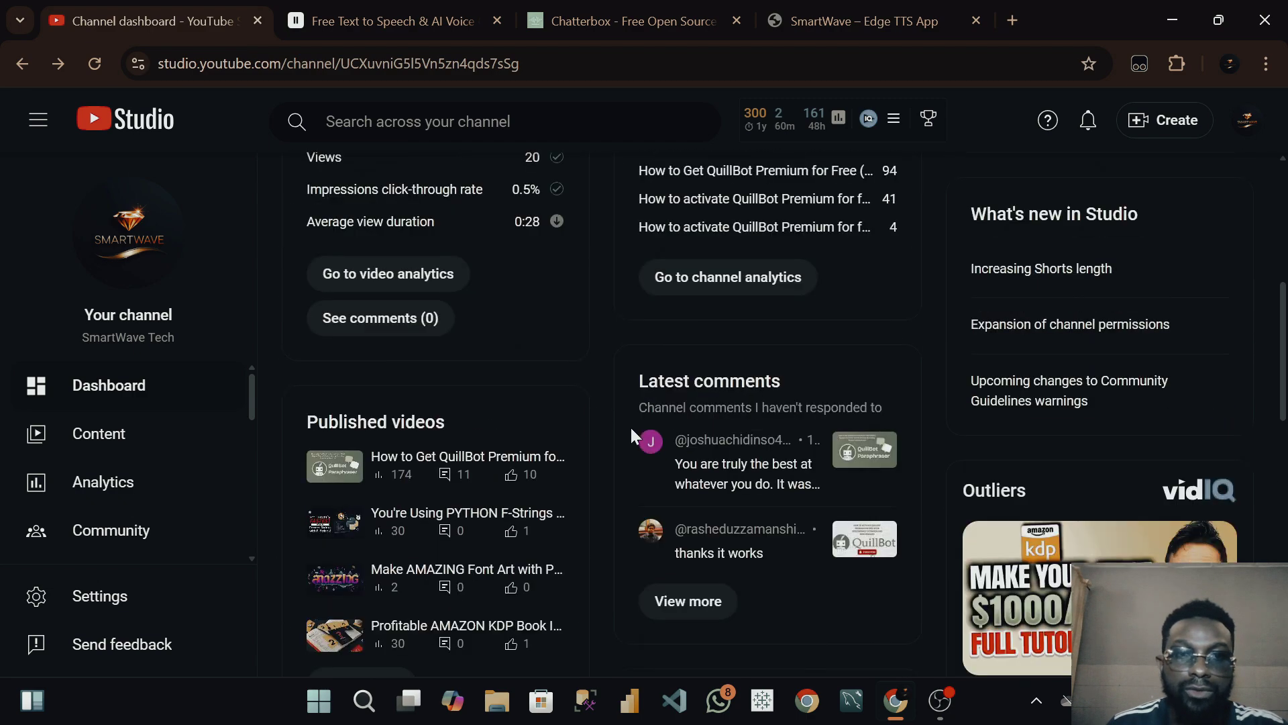
scroll(634, 405, down, 3)
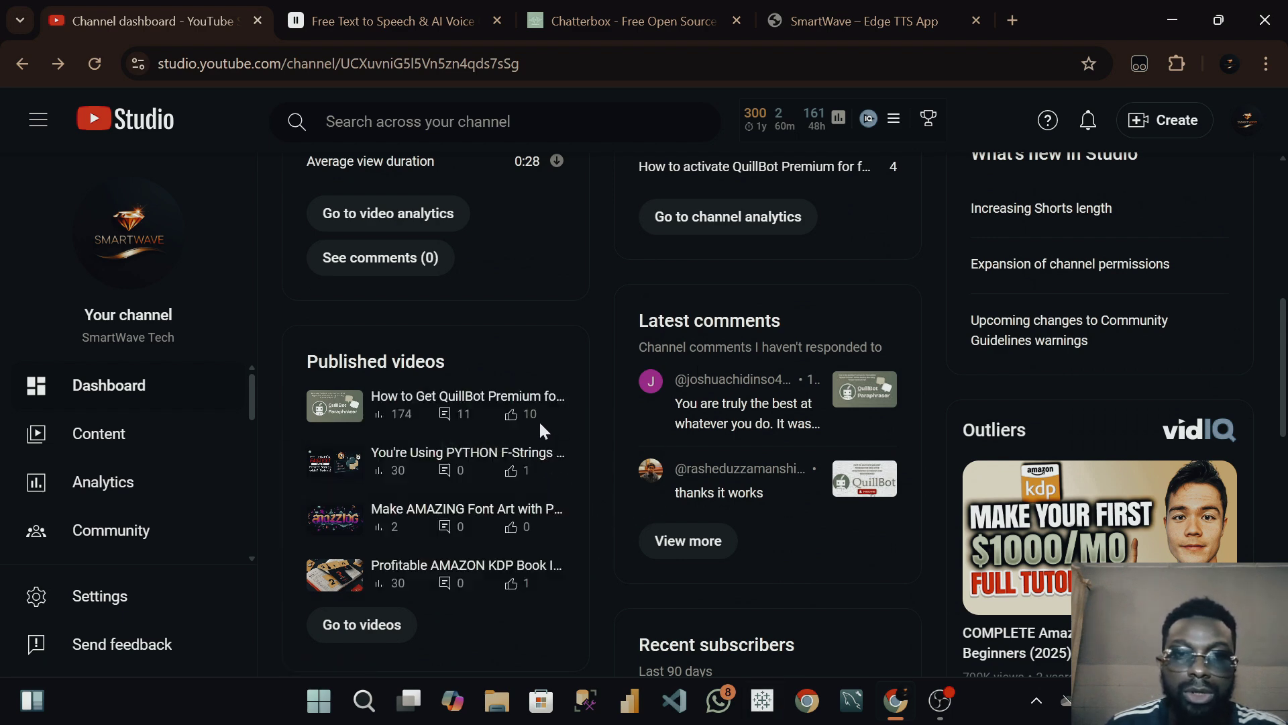
scroll(599, 417, up, 5)
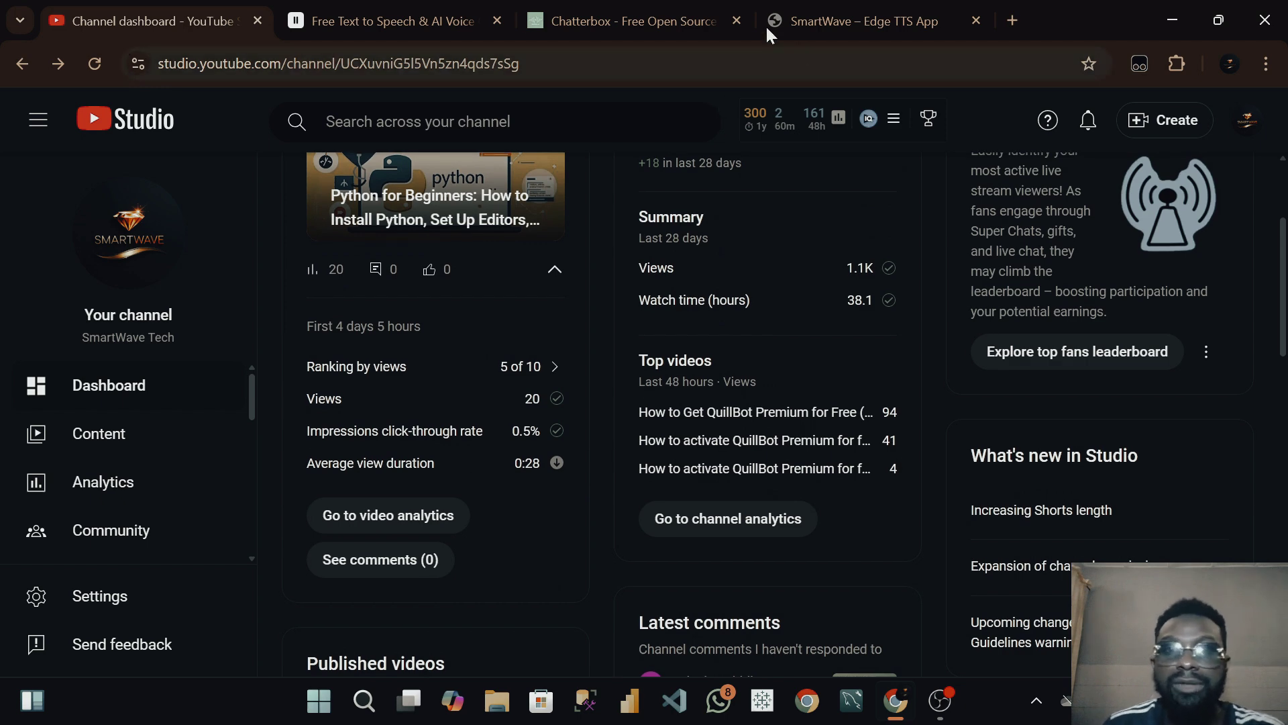
Revisit the ElevenLabs and Chatterbox pages to compare the two voice tools
click(648, 17)
click(350, 20)
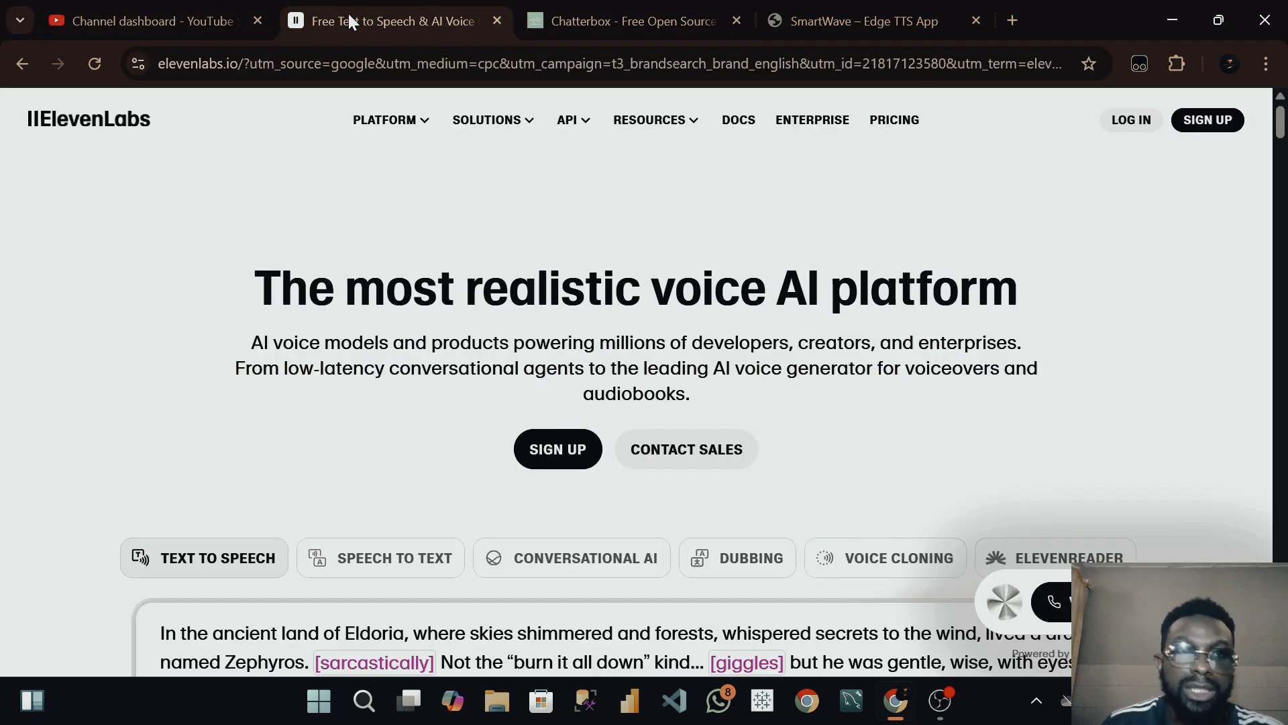
scroll(636, 382, down, 3)
scroll(636, 383, up, 3)
click(619, 21)
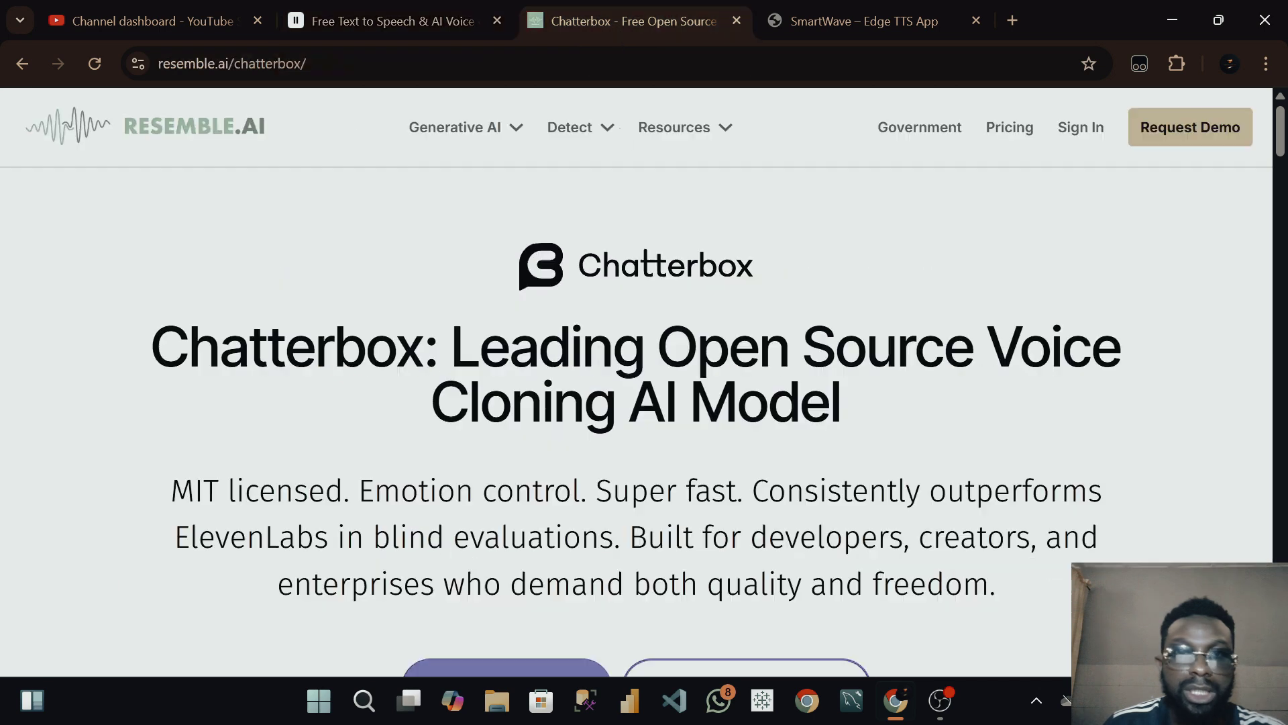
mouse_move(581, 127)
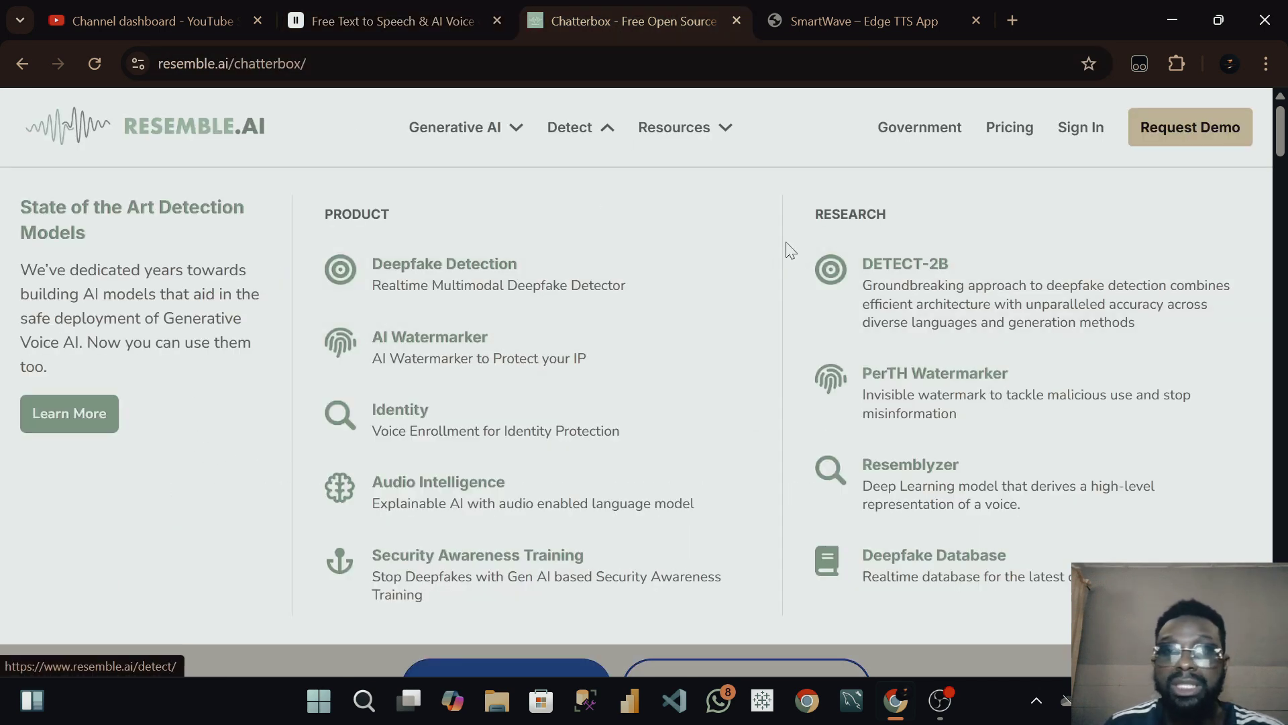
Open the SmartWave Edge TTS App site and look through it down to the app interface preview
click(895, 19)
scroll(815, 287, up, 12)
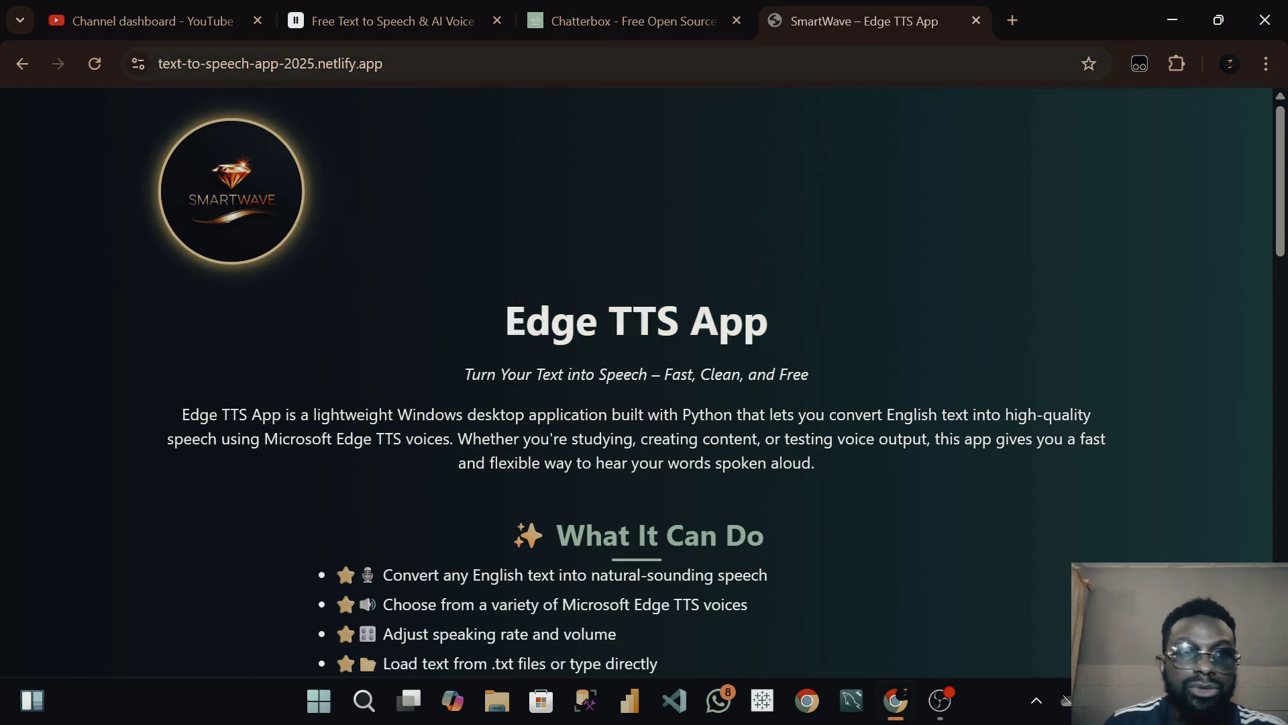
scroll(698, 201, down, 18)
scroll(776, 245, down, 2)
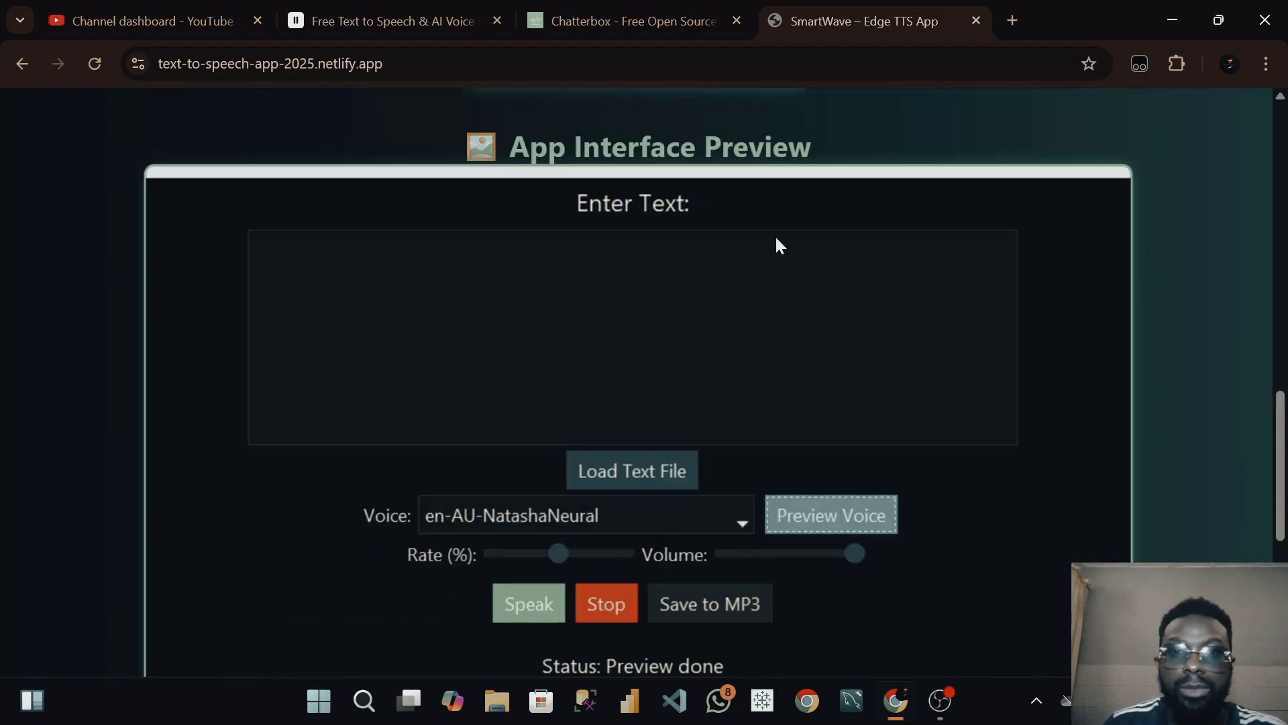
scroll(784, 241, up, 10)
scroll(811, 232, down, 15)
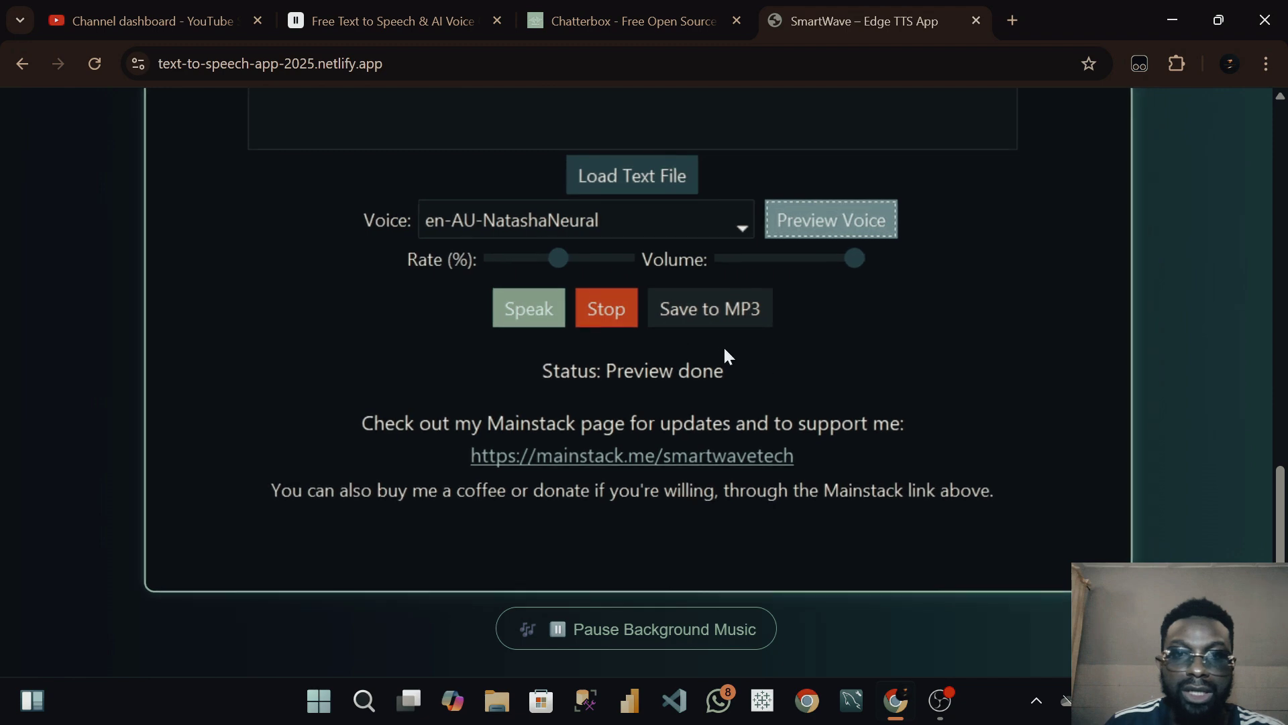
scroll(728, 356, up, 20)
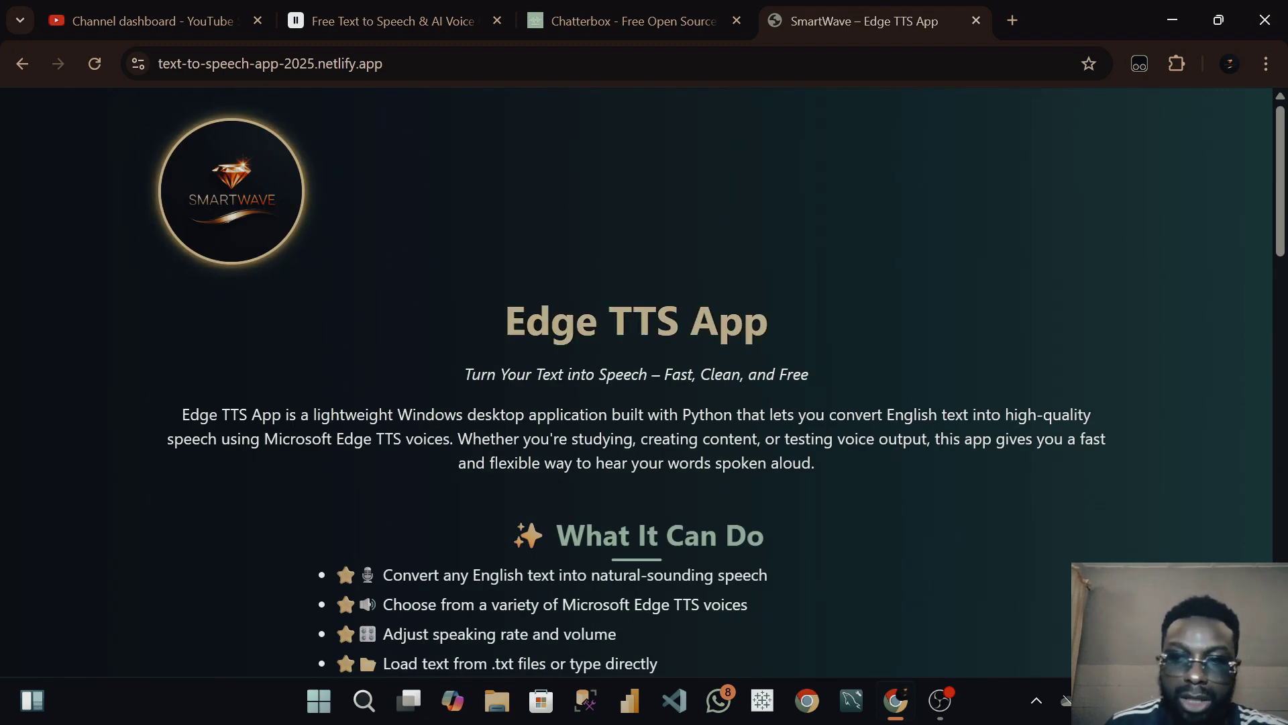
Read the Edge TTS App's introduction and its What It Can Do, Who It's For and How to Use It sections
scroll(644, 253, down, 13)
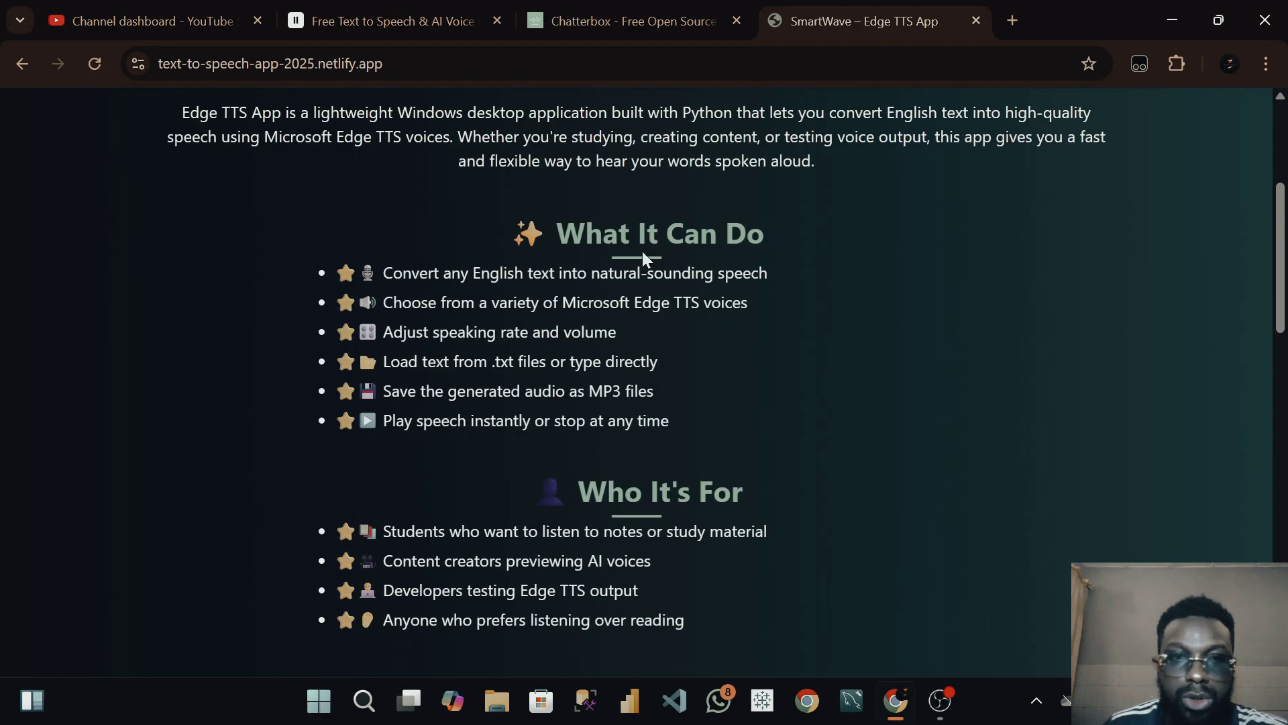
scroll(946, 275, up, 12)
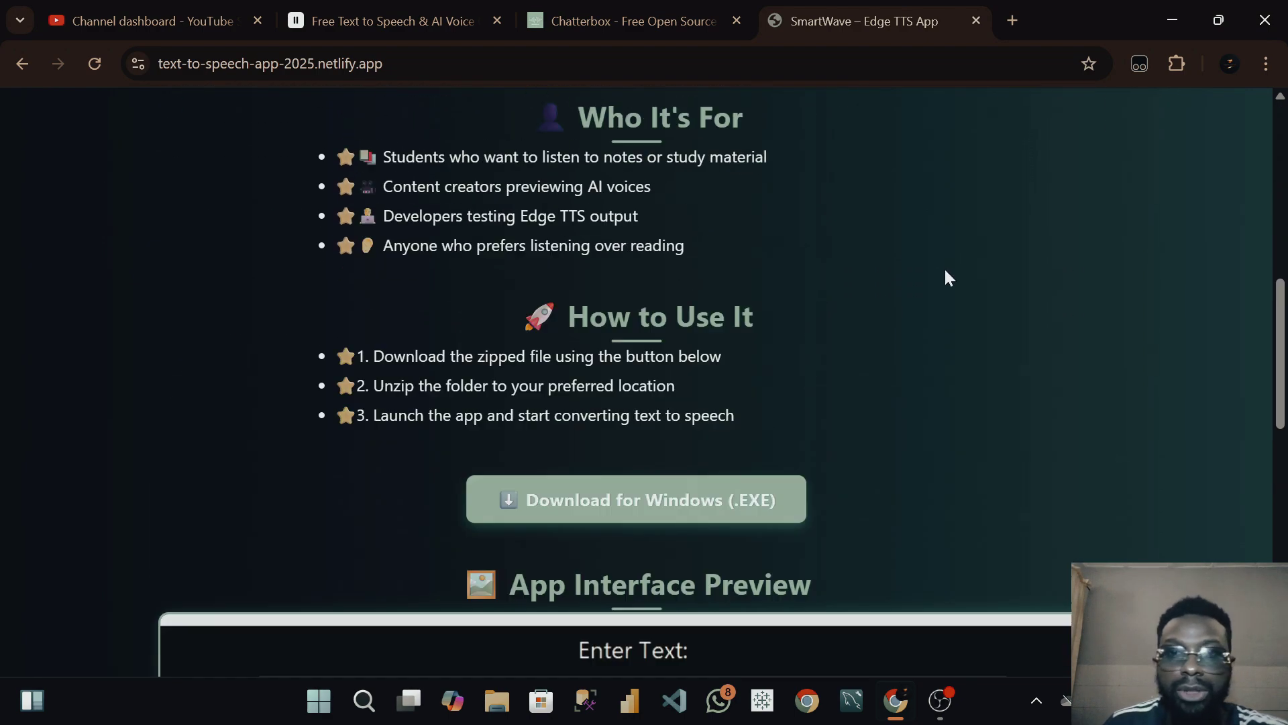
scroll(570, 174, down, 4)
scroll(593, 197, up, 4)
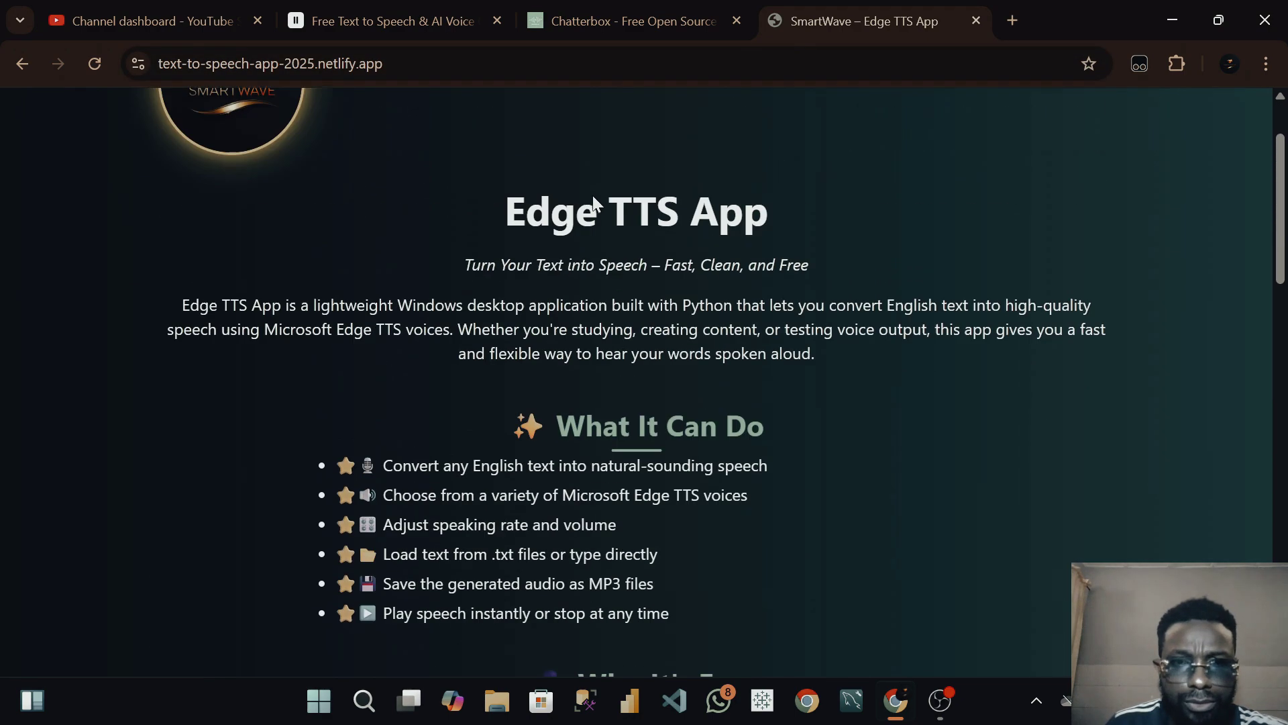
scroll(593, 198, down, 4)
scroll(593, 198, up, 1)
scroll(535, 156, up, 7)
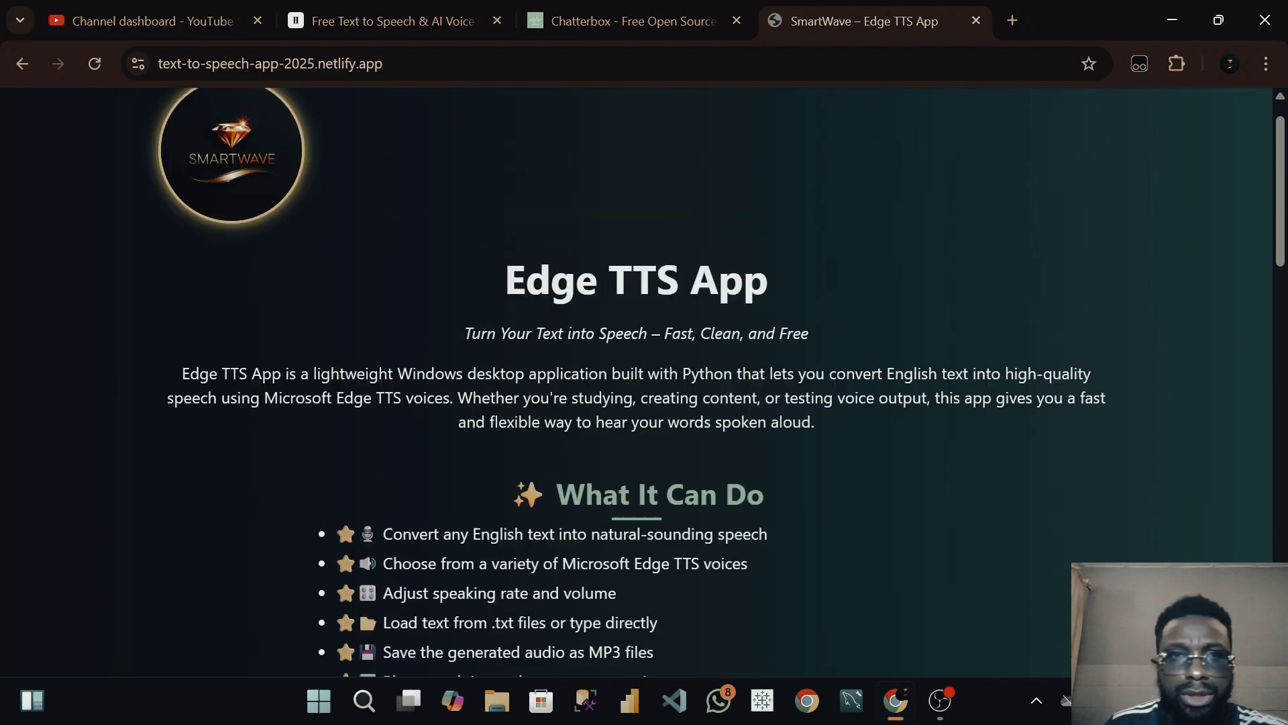
Try to download the Windows (.EXE) version of the Edge TTS App, and close the blank tab it opens
scroll(581, 215, down, 12)
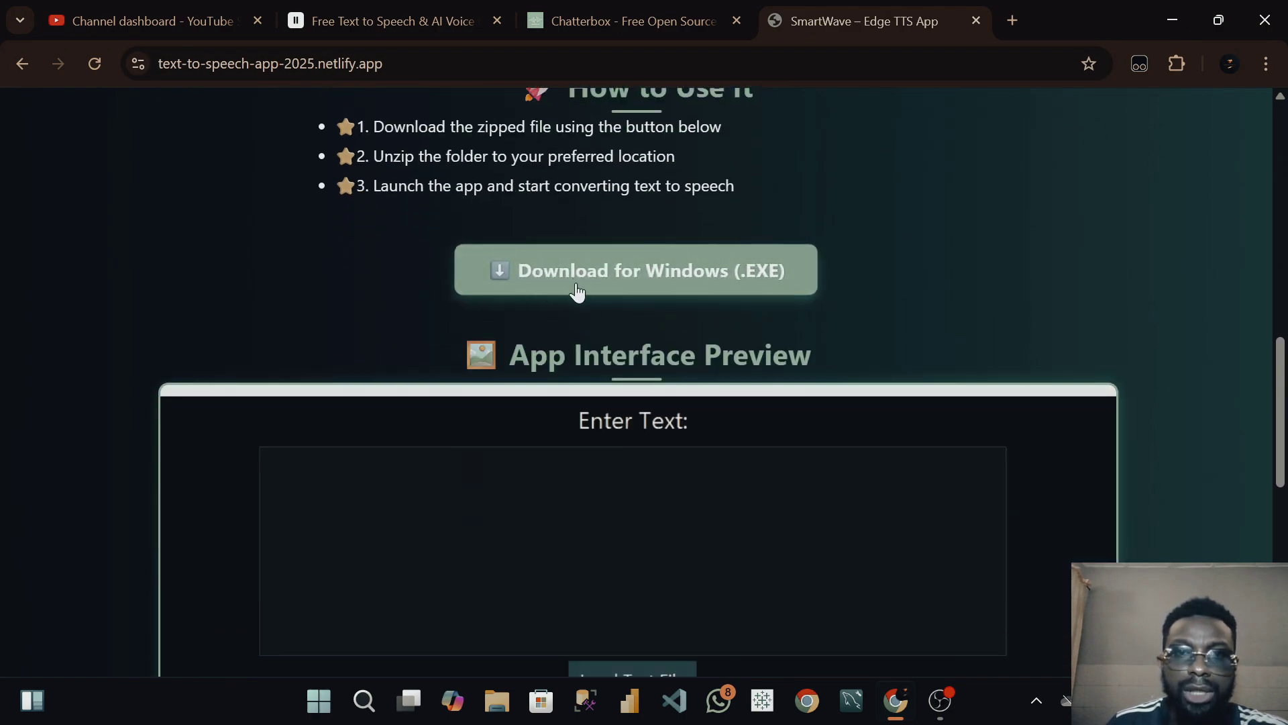
scroll(655, 309, down, 10)
scroll(655, 310, up, 12)
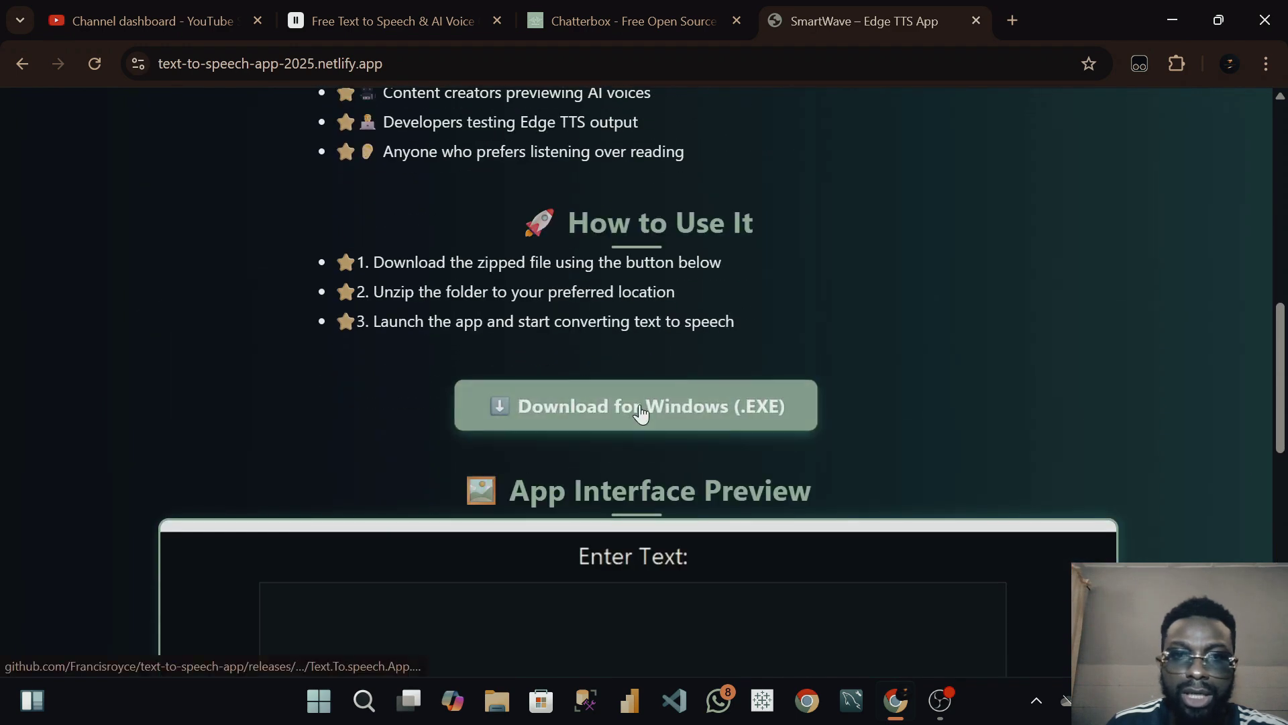
click(637, 401)
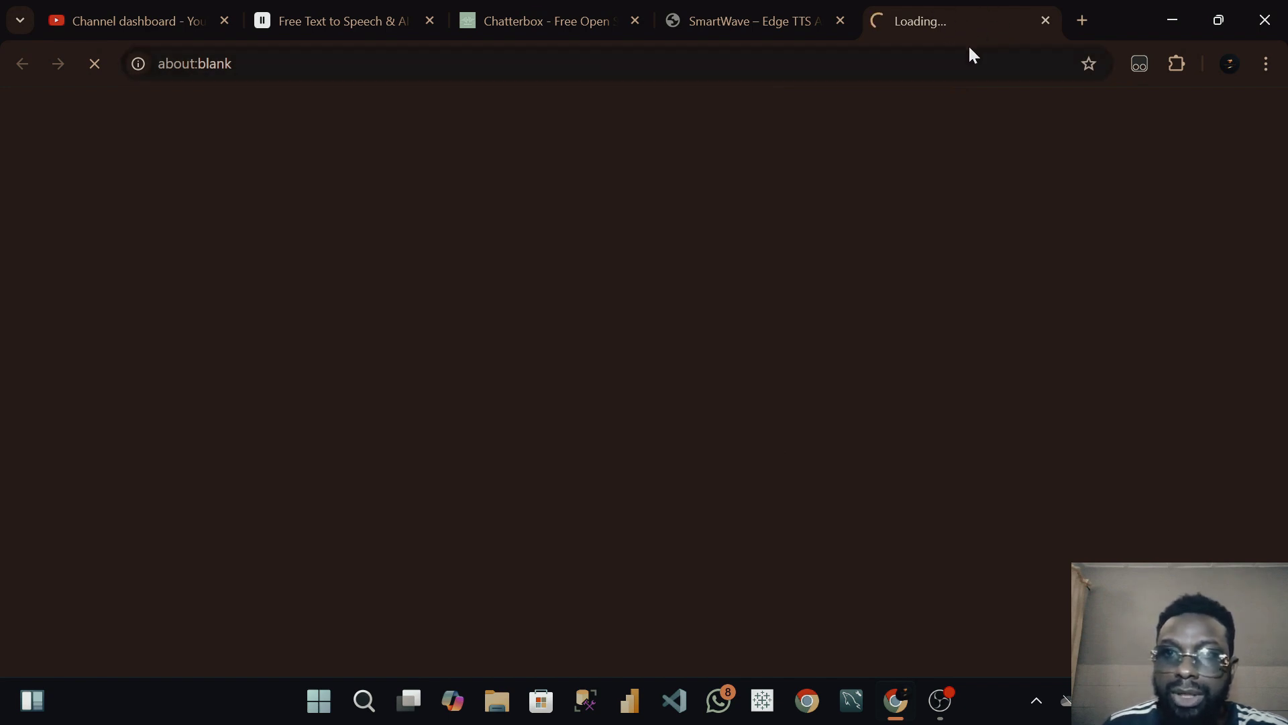
click(1046, 19)
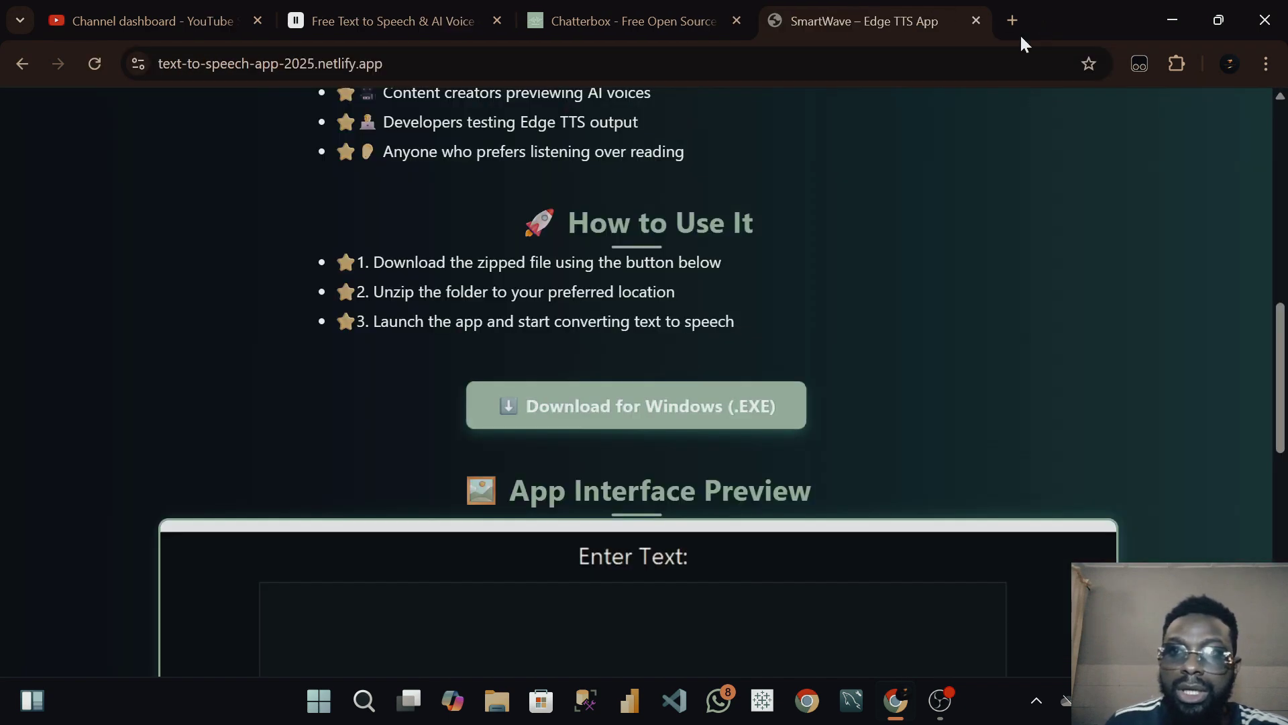
Launch Windscribe from the desktop, connect the VPN to the London location and minimize its window
click(1165, 15)
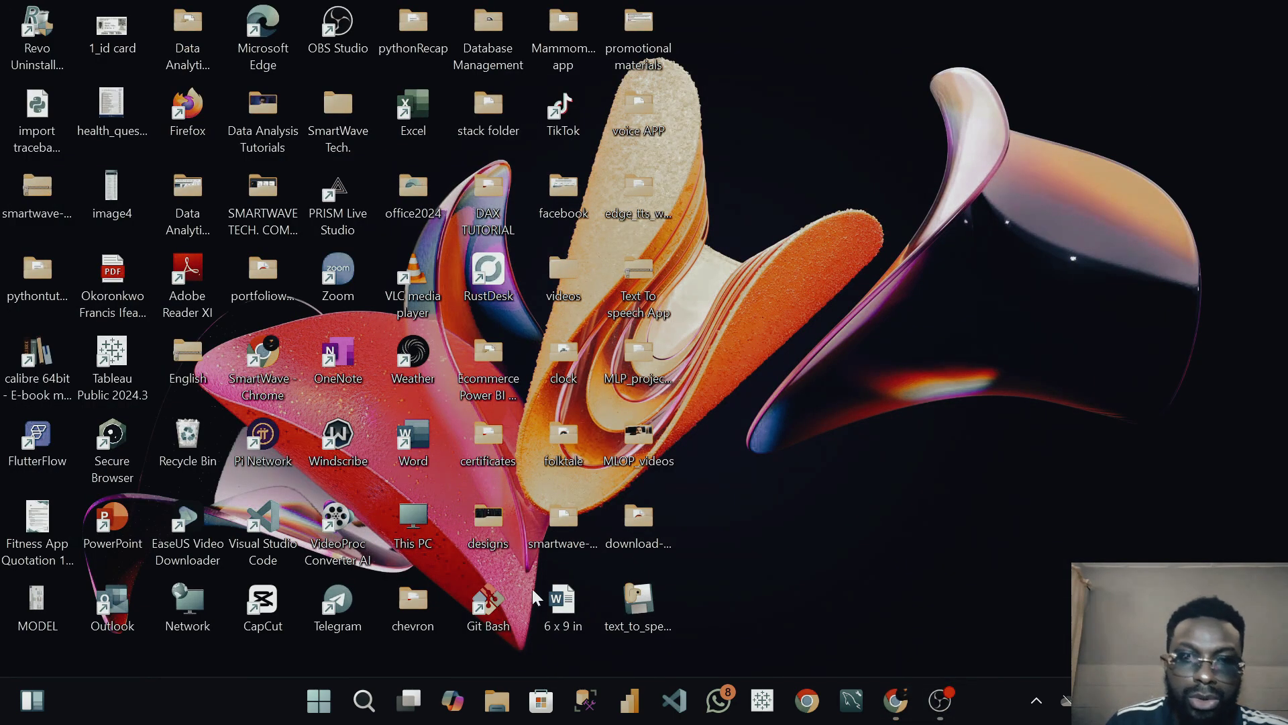
double_click(338, 435)
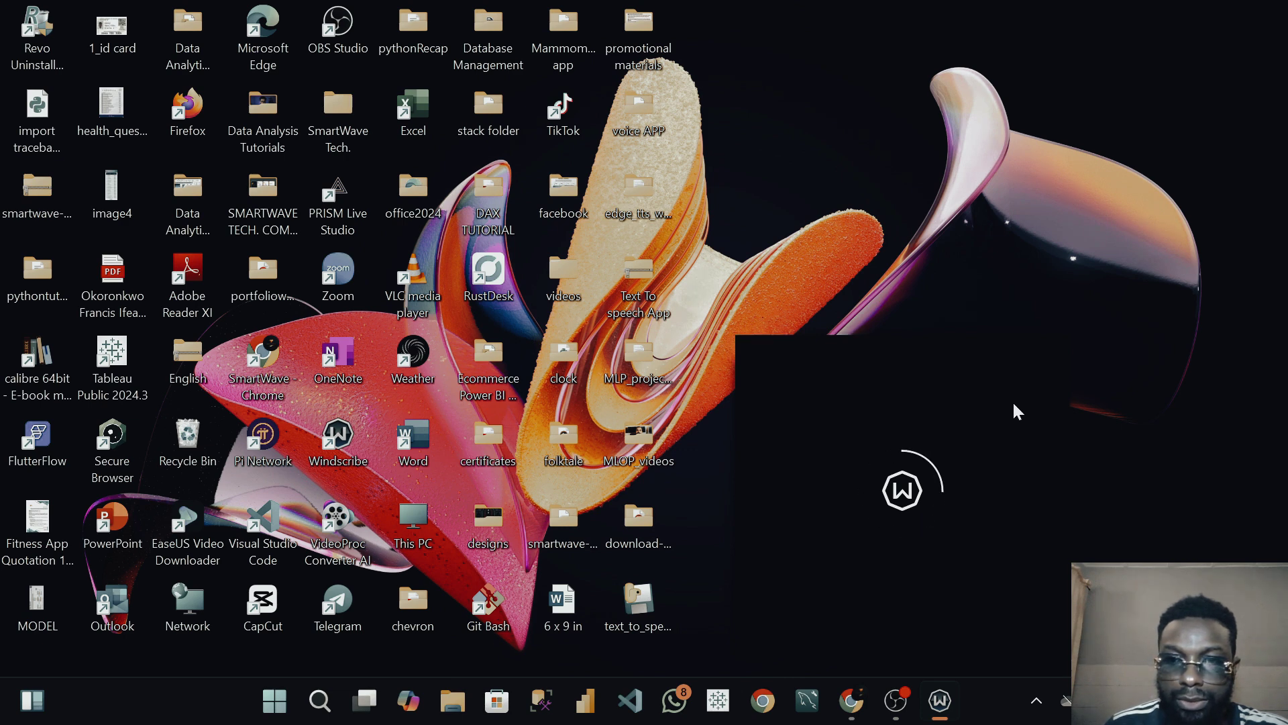
click(1013, 432)
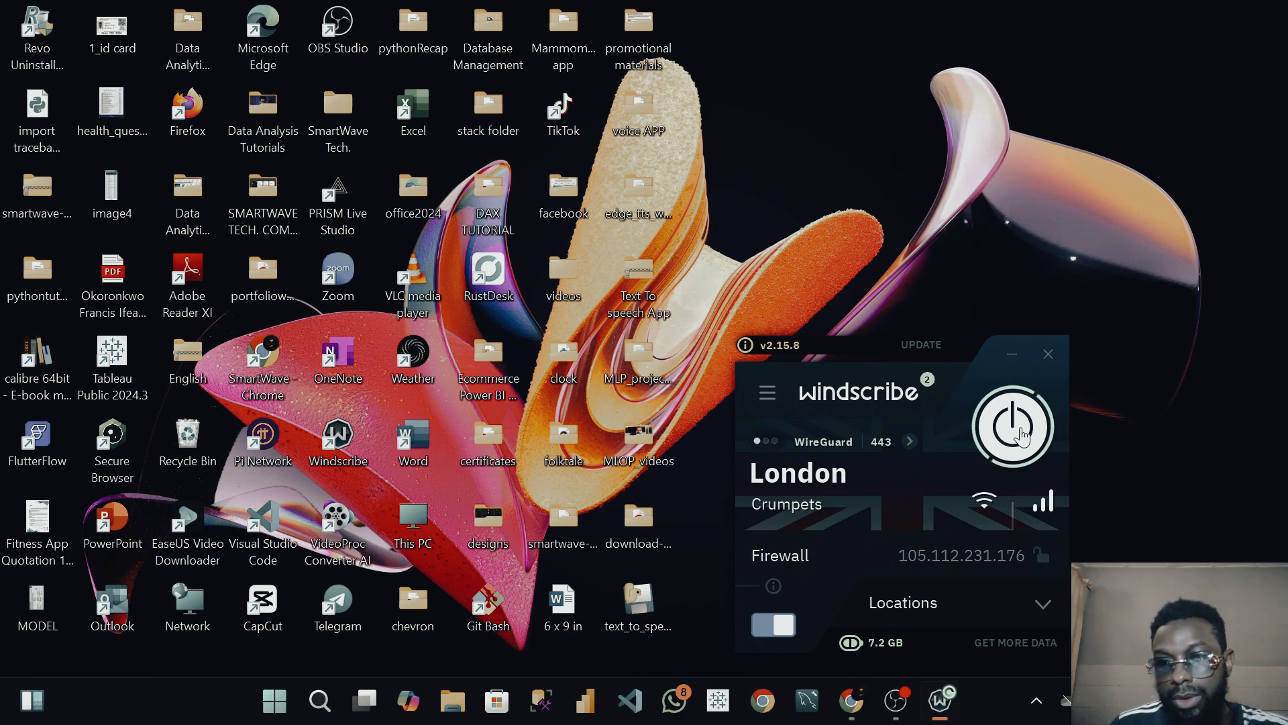
click(1013, 359)
Switch back to Chrome, reload the Edge TTS App page and look over its feature sections
click(852, 701)
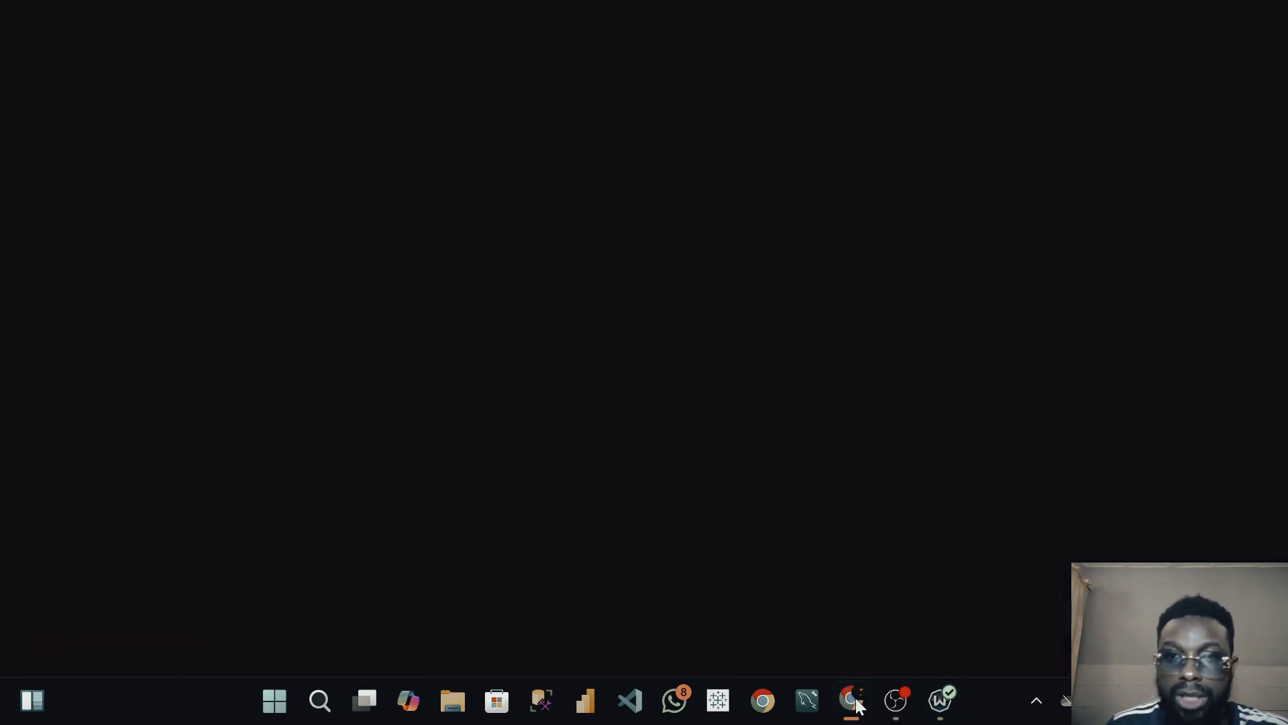
key(Return)
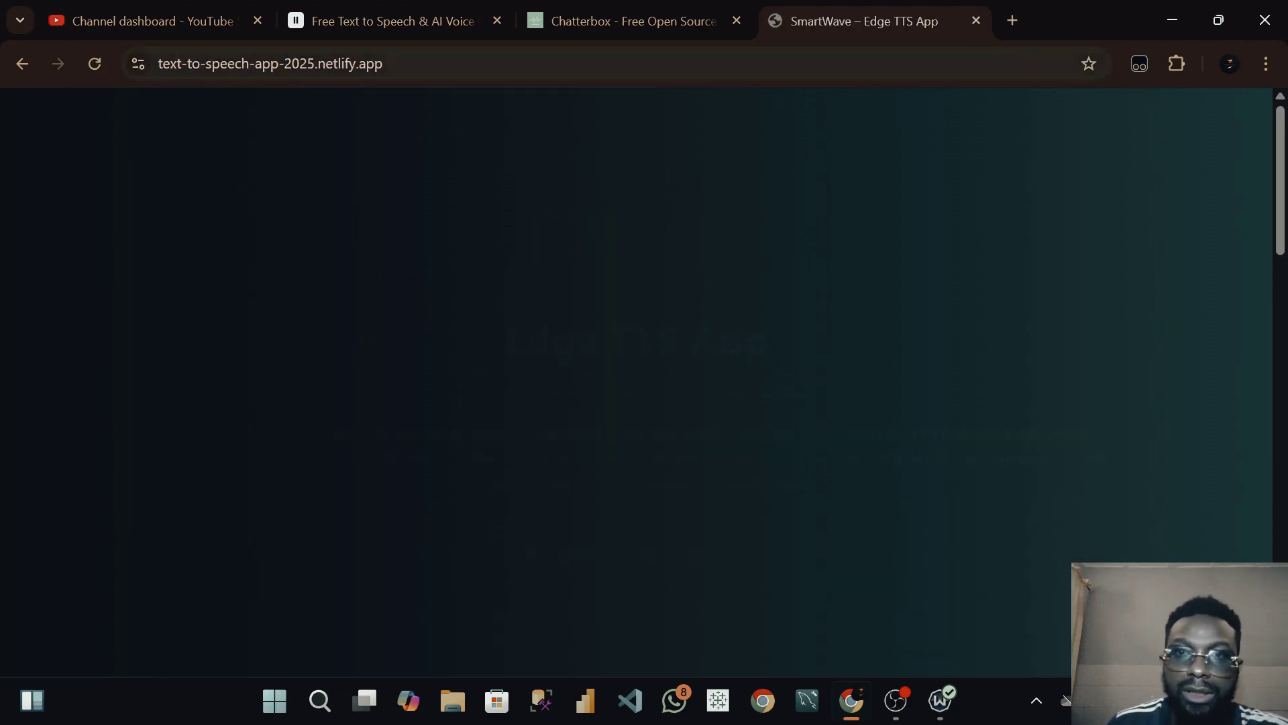
scroll(630, 208, down, 6)
scroll(634, 231, up, 4)
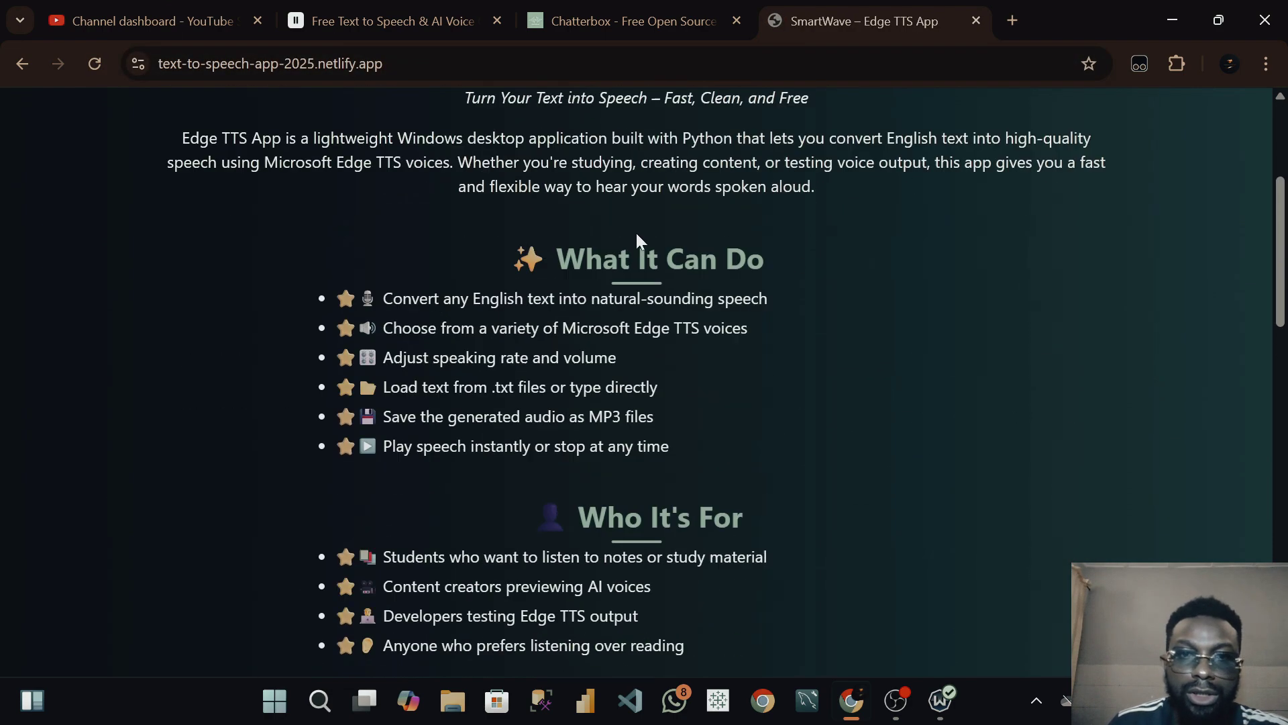
Download the Windows (.EXE) version of the Edge TTS App and check the progress of Text.To.speech.App.zip
scroll(656, 320, down, 10)
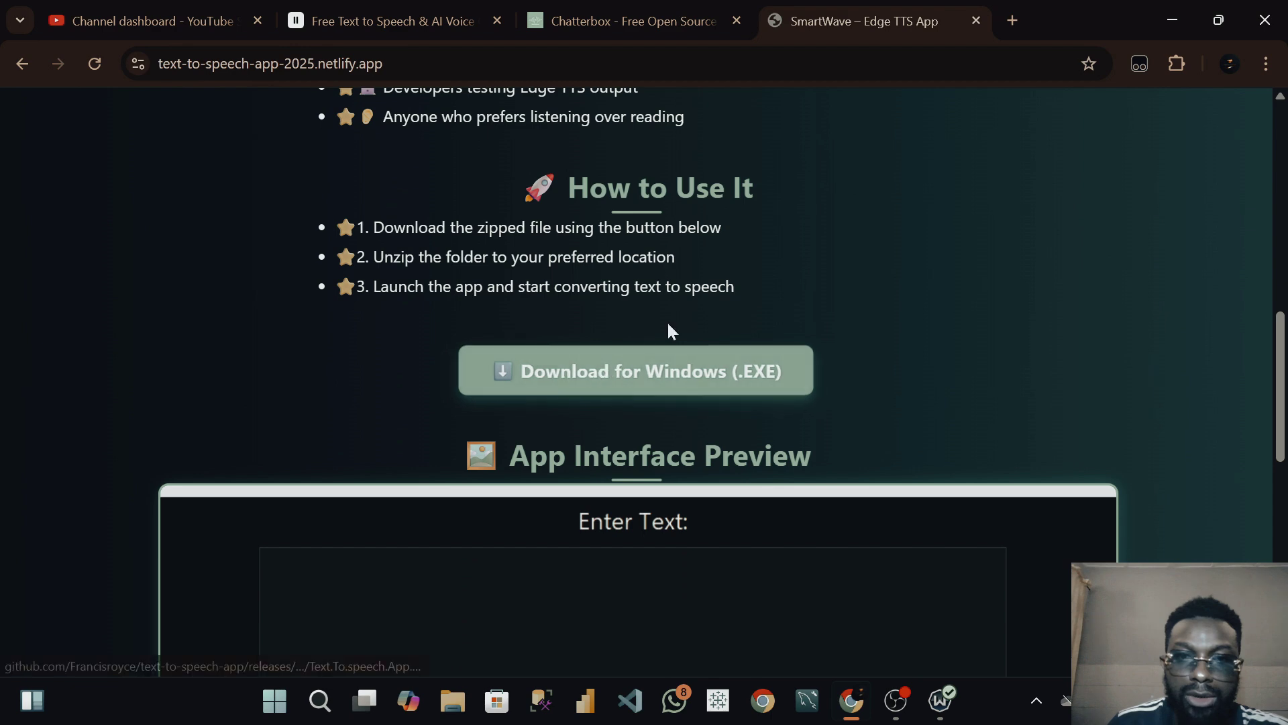
scroll(670, 331, up, 1)
scroll(629, 178, down, 4)
click(630, 176)
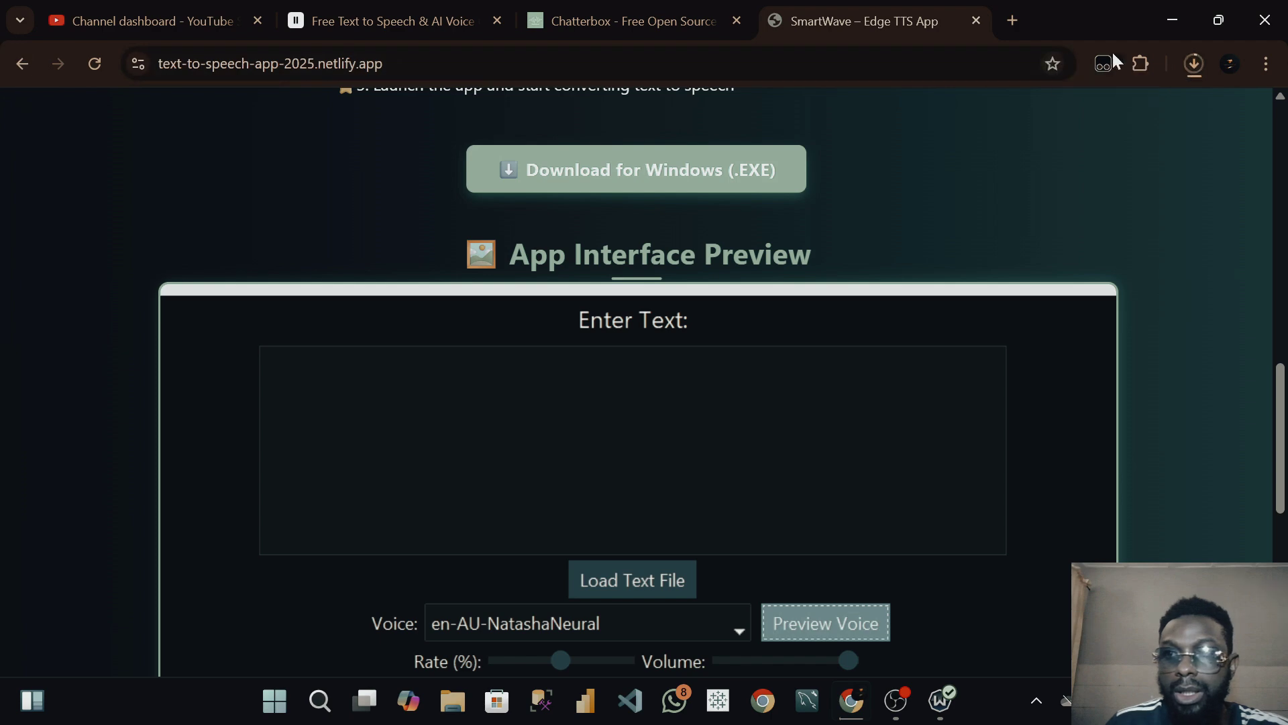
click(1194, 63)
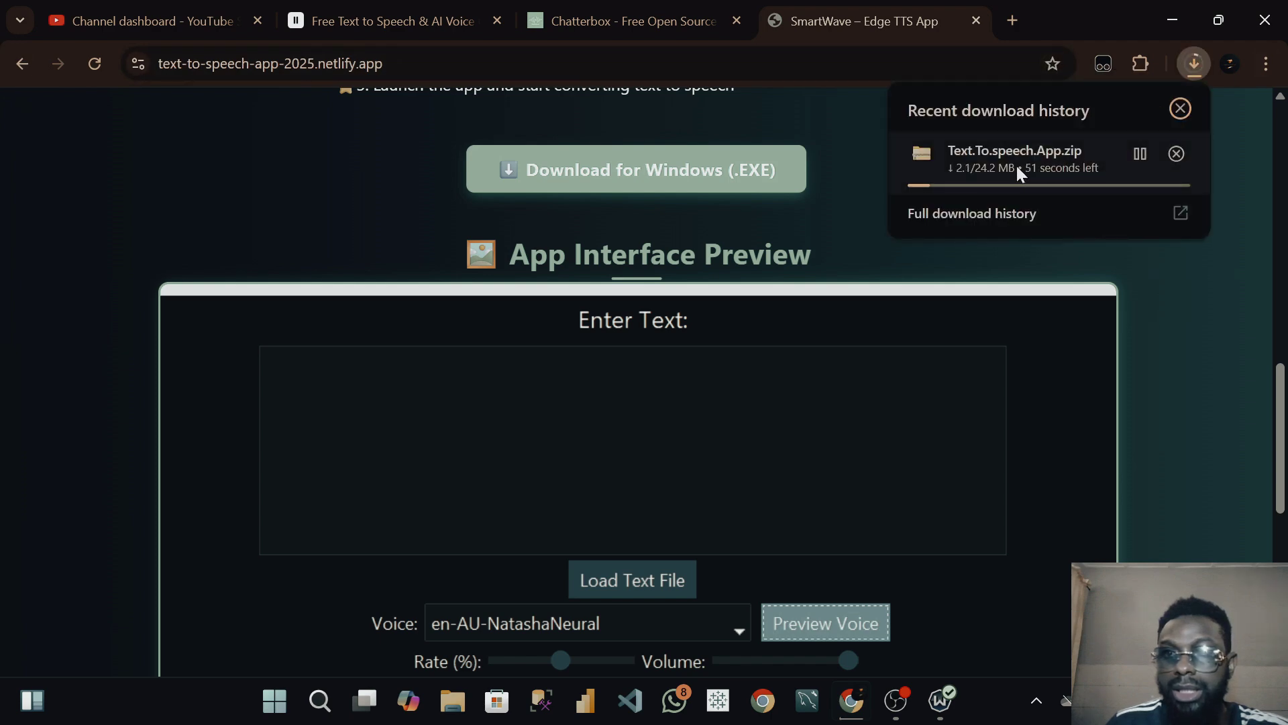
click(914, 63)
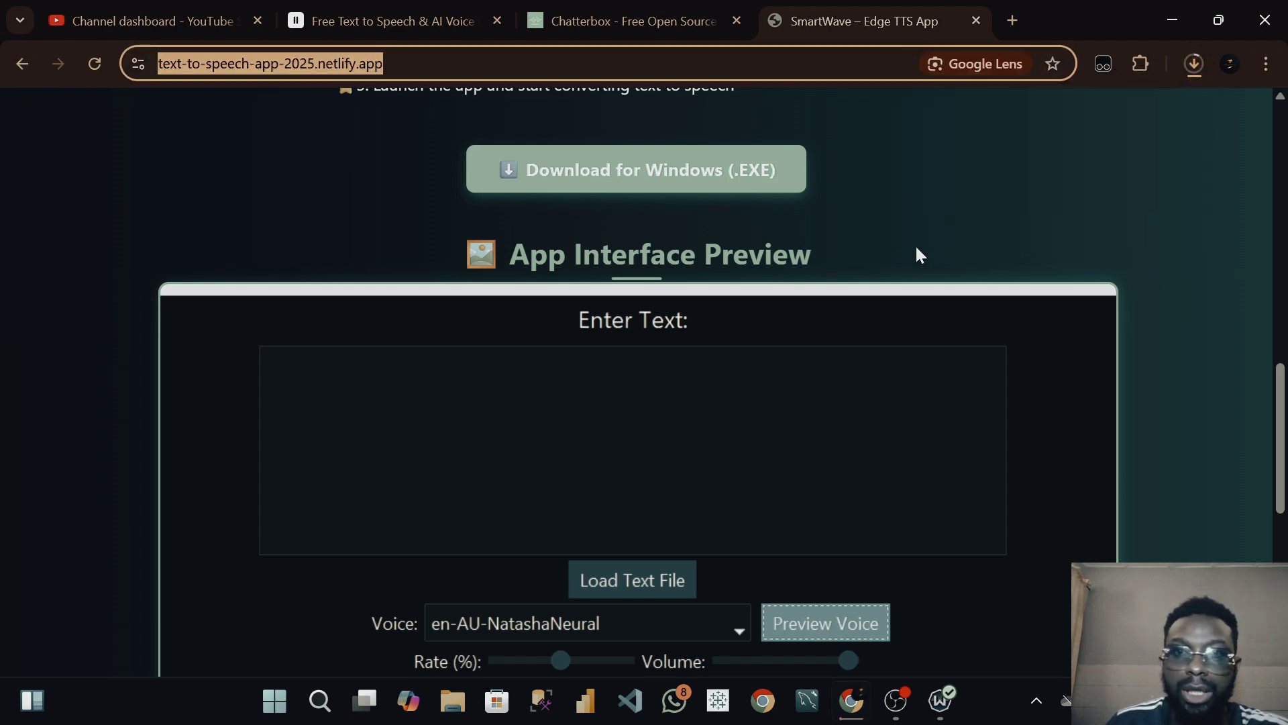
Look over the Edge TTS App page, from its introduction through the App Interface Preview to the support and contact details
scroll(939, 282, up, 3)
click(939, 298)
scroll(847, 270, up, 12)
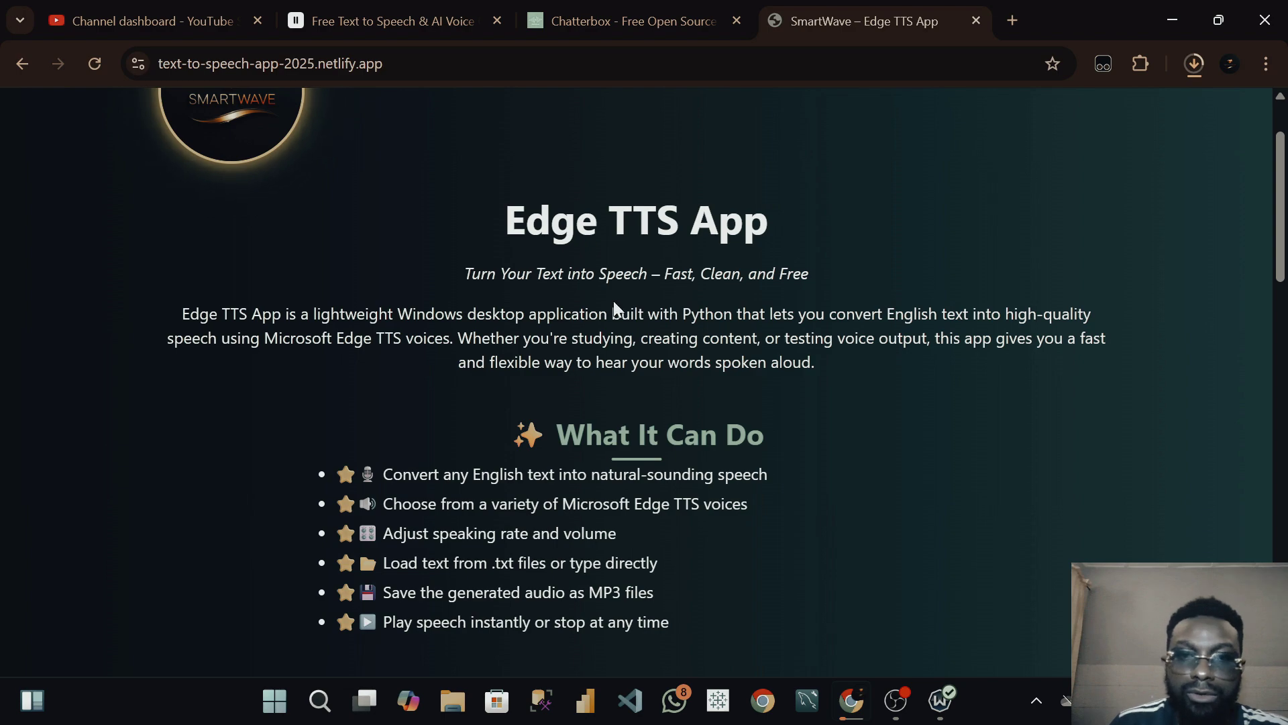
scroll(613, 301, down, 3)
scroll(604, 304, up, 4)
scroll(594, 308, down, 12)
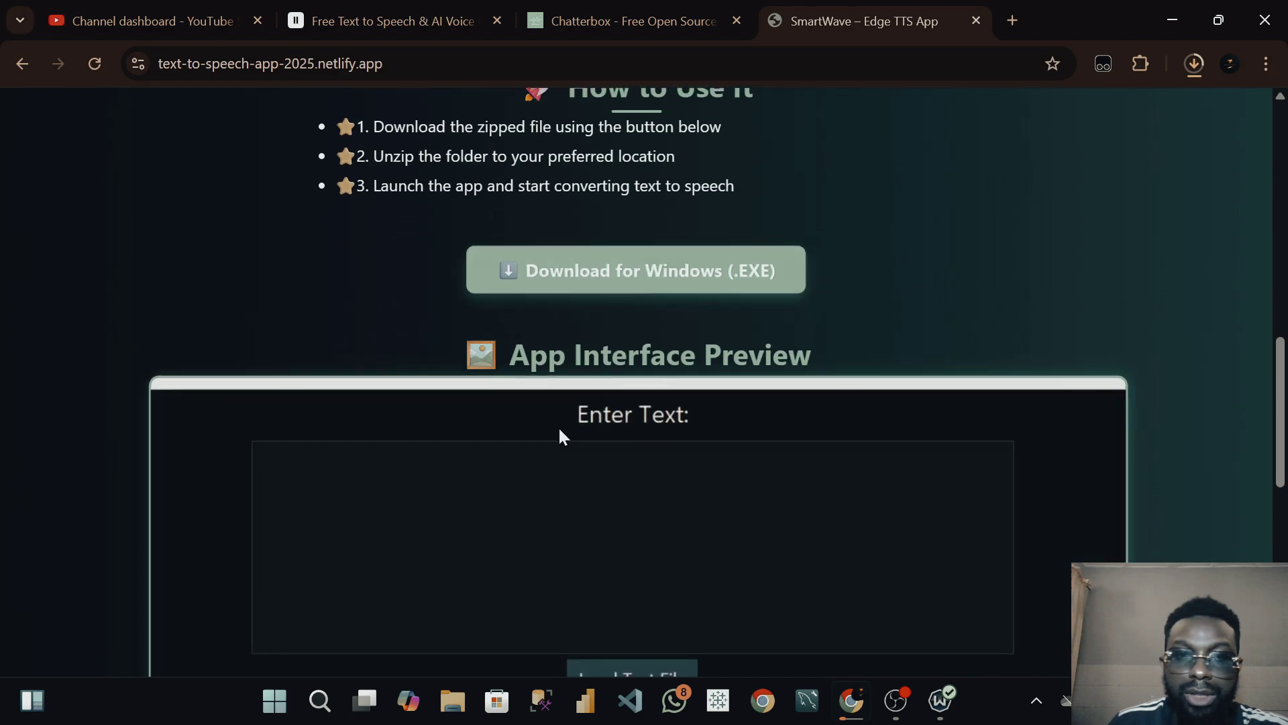
scroll(570, 334, down, 10)
scroll(586, 363, up, 8)
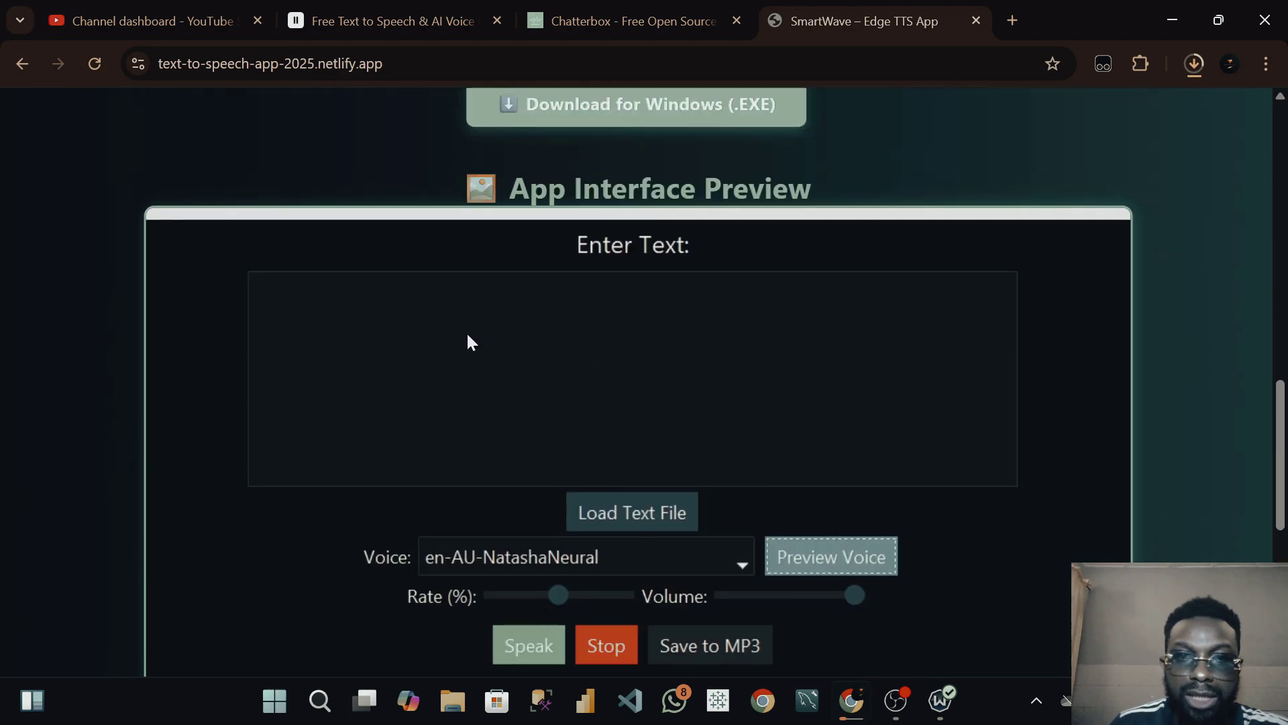
scroll(537, 389, down, 7)
scroll(604, 399, up, 6)
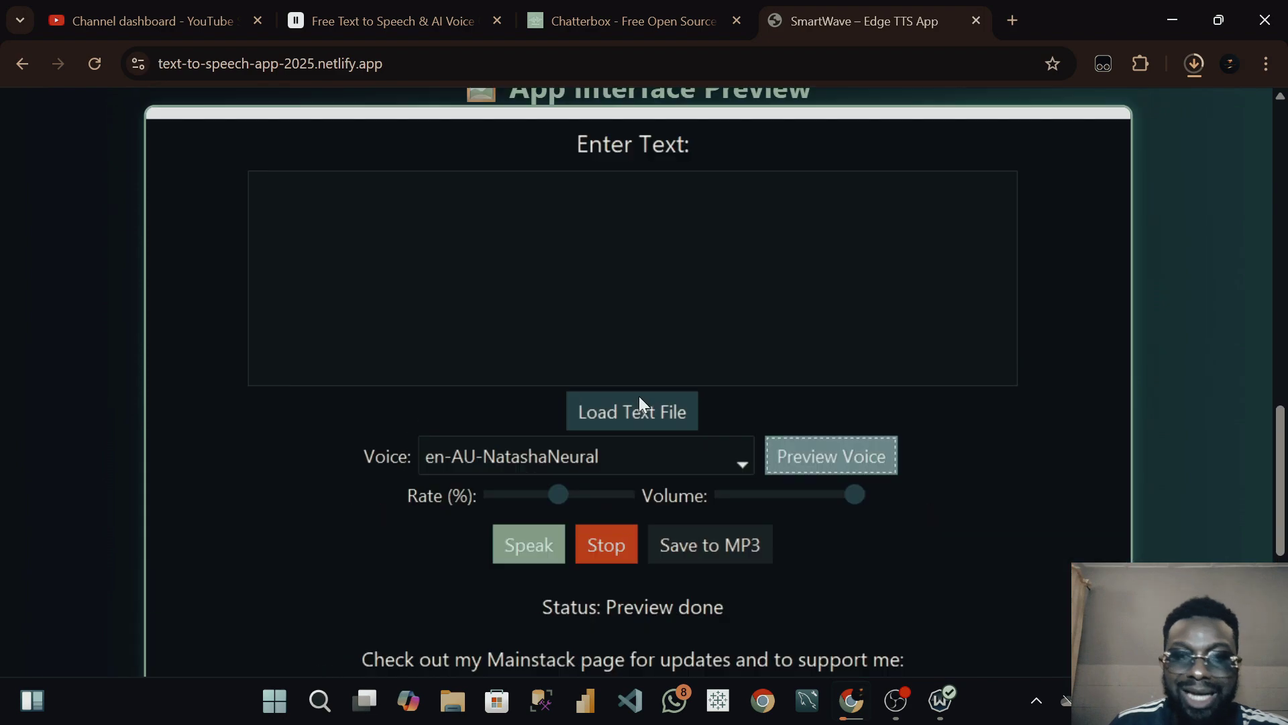
scroll(640, 397, up, 12)
scroll(623, 395, down, 5)
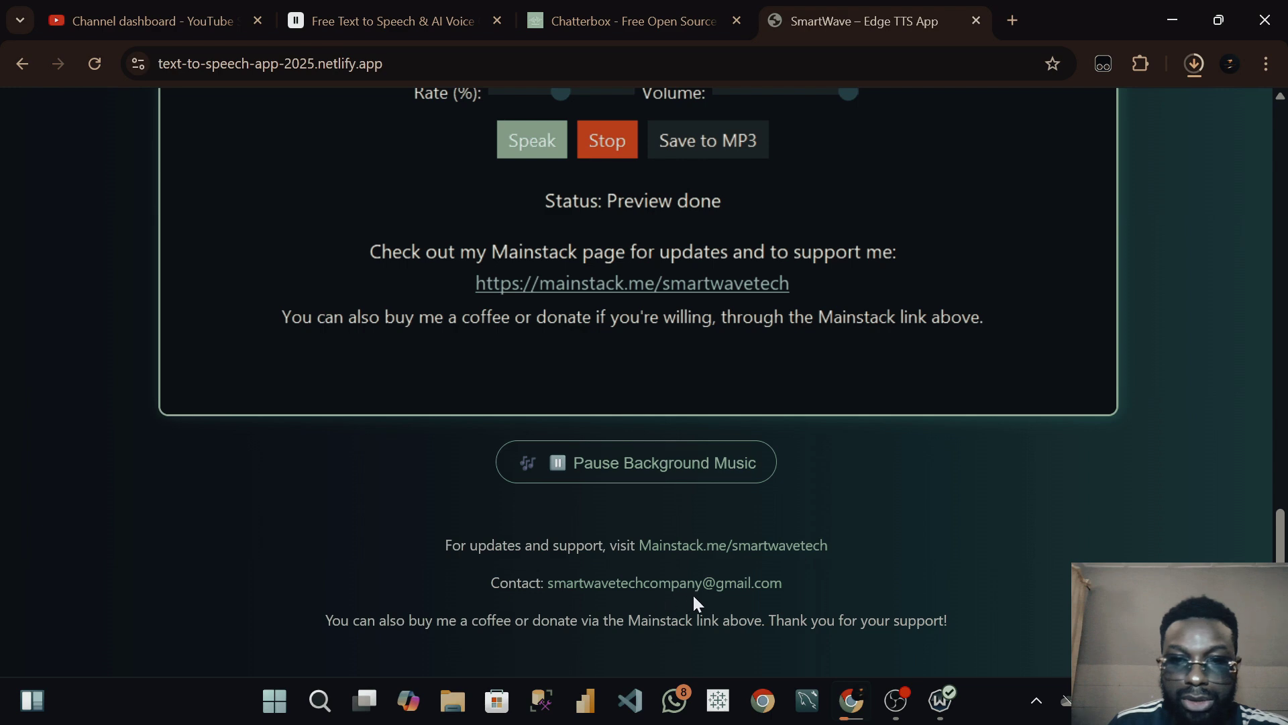
scroll(681, 593, up, 15)
scroll(644, 376, up, 2)
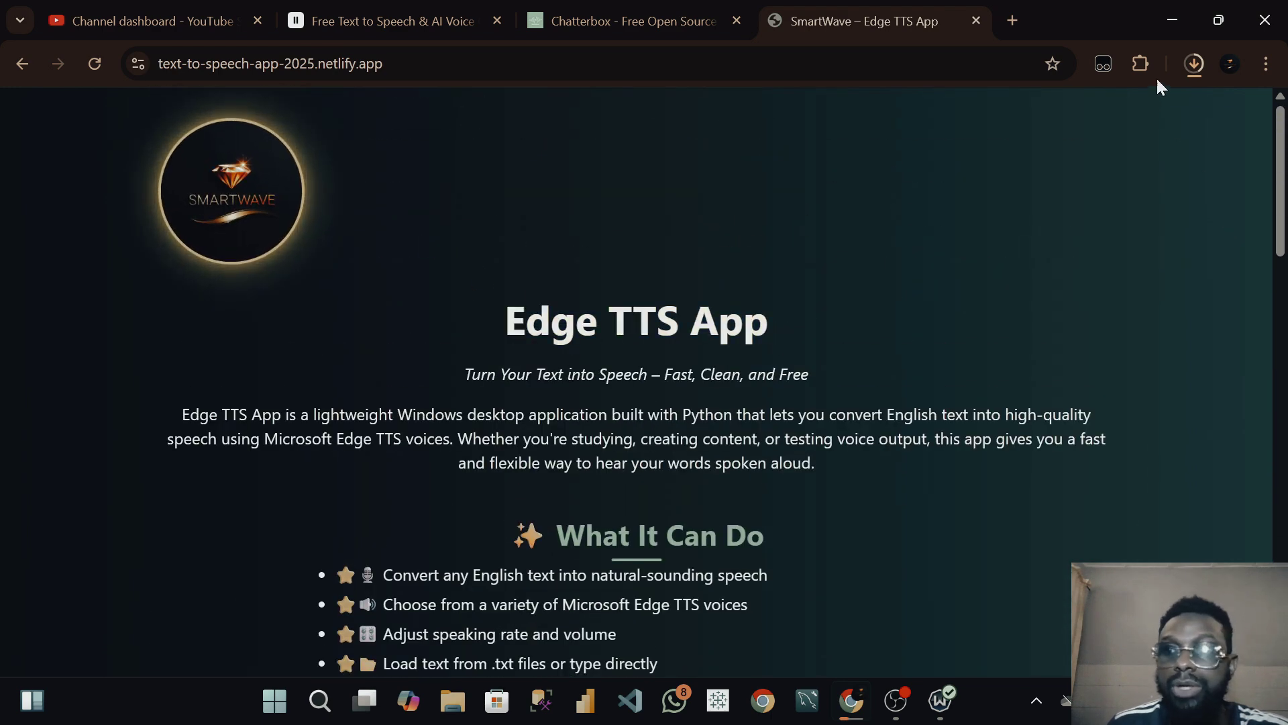
Check on the download and reread the What It Can Do, Who It's For, How to Use It and App Interface Preview sections
click(1192, 62)
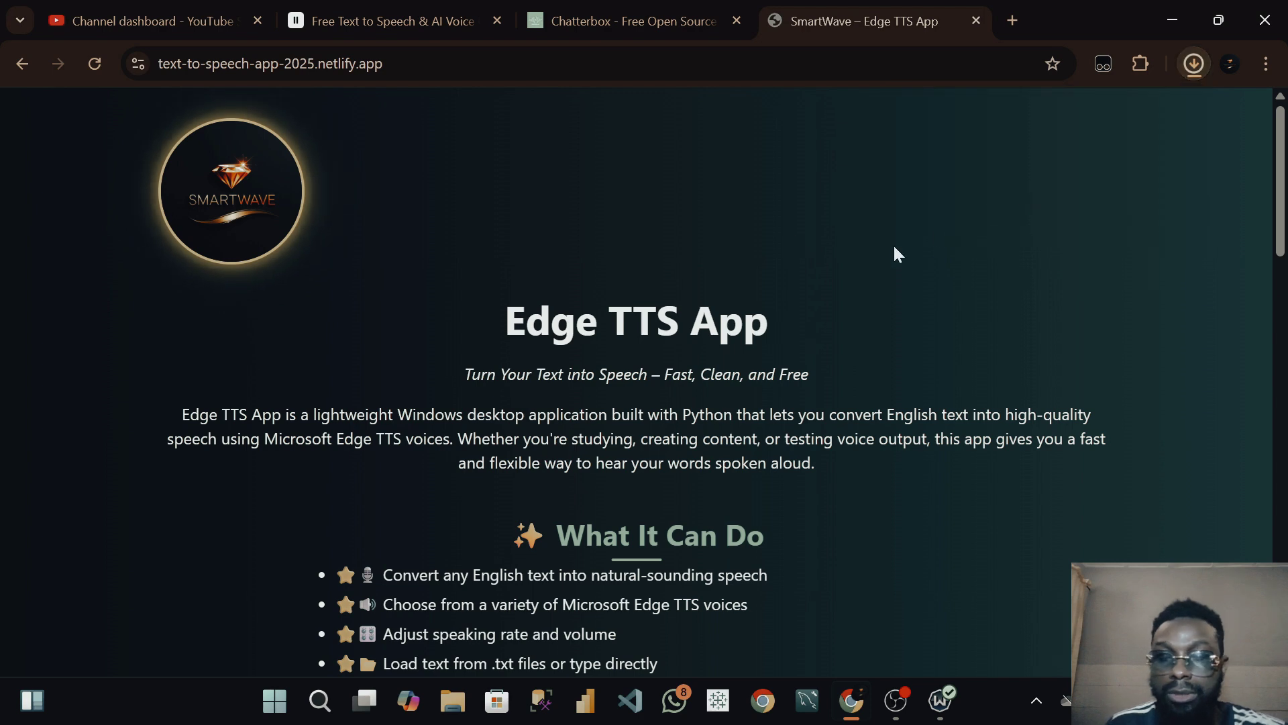
scroll(839, 251, down, 3)
scroll(771, 255, up, 3)
scroll(671, 282, down, 1)
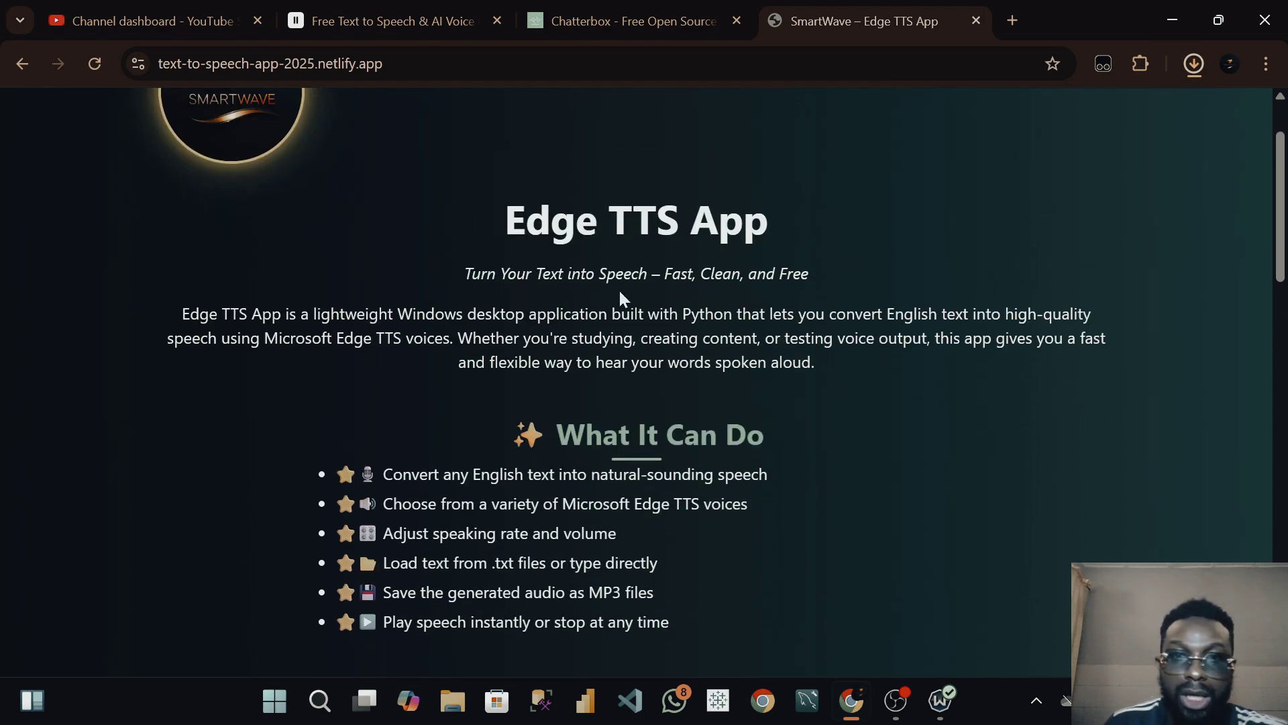
scroll(609, 389, down, 1)
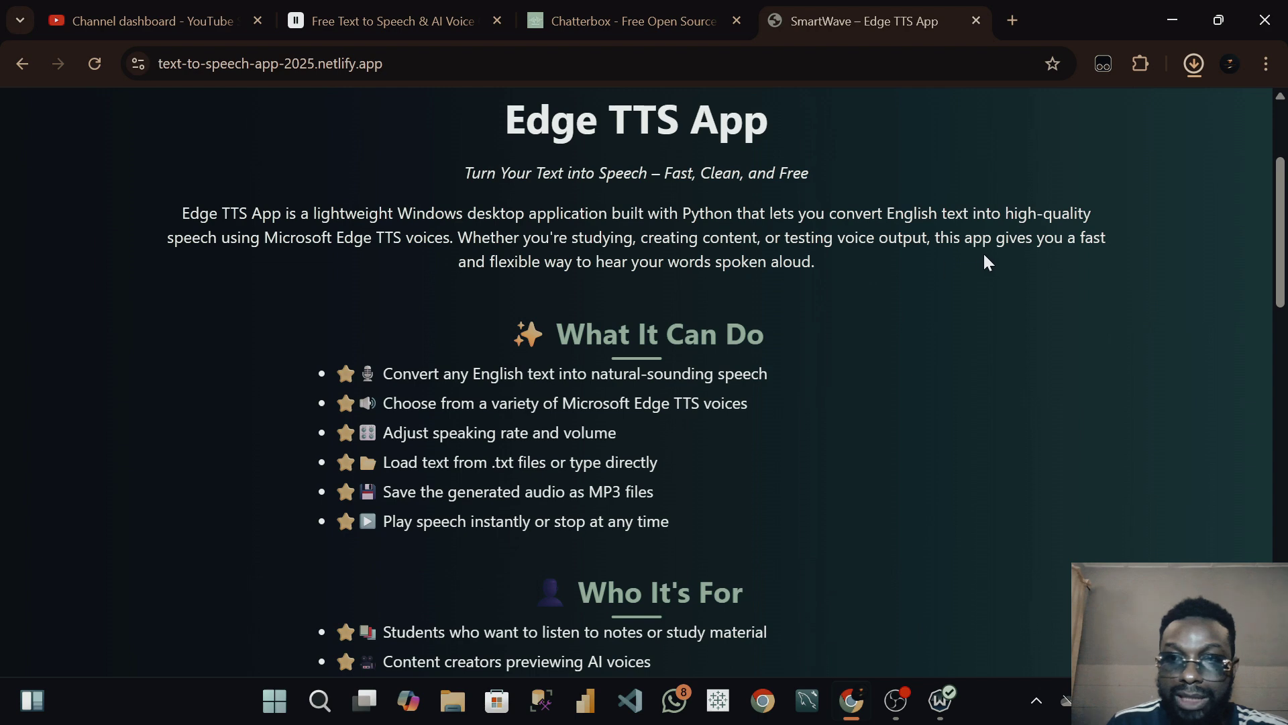
scroll(575, 283, down, 2)
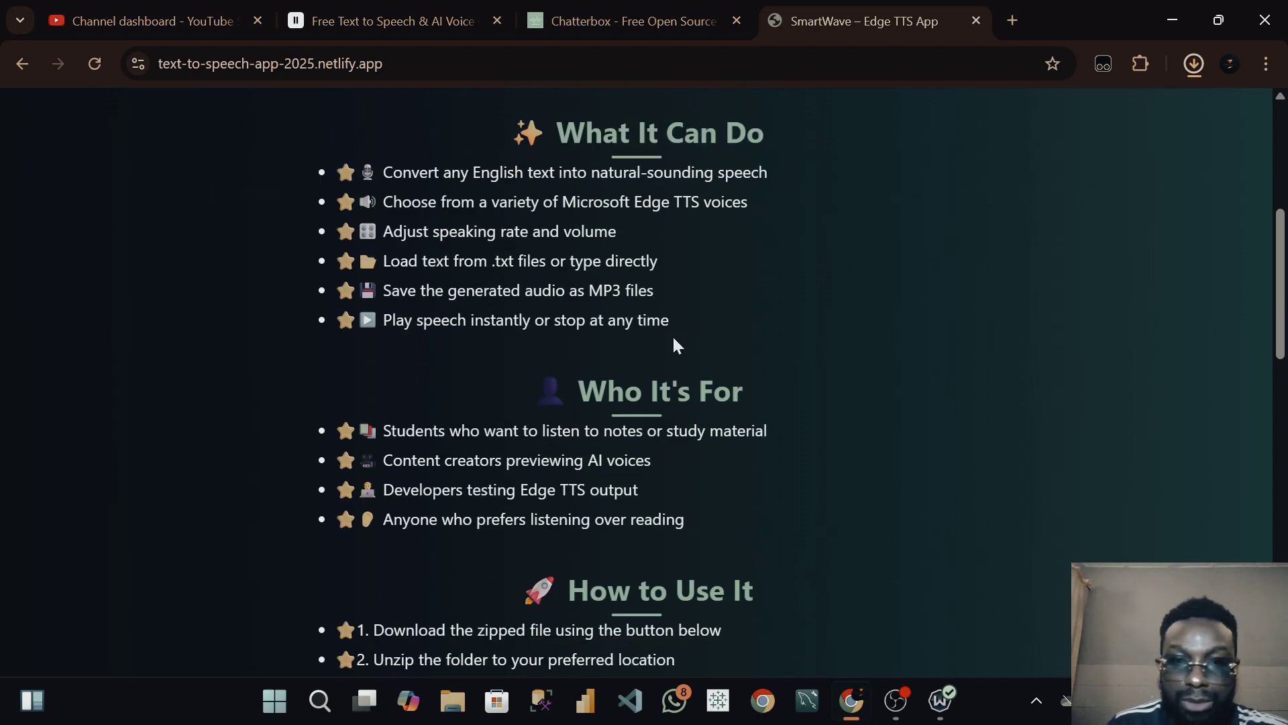
scroll(673, 342, down, 4)
scroll(724, 325, down, 4)
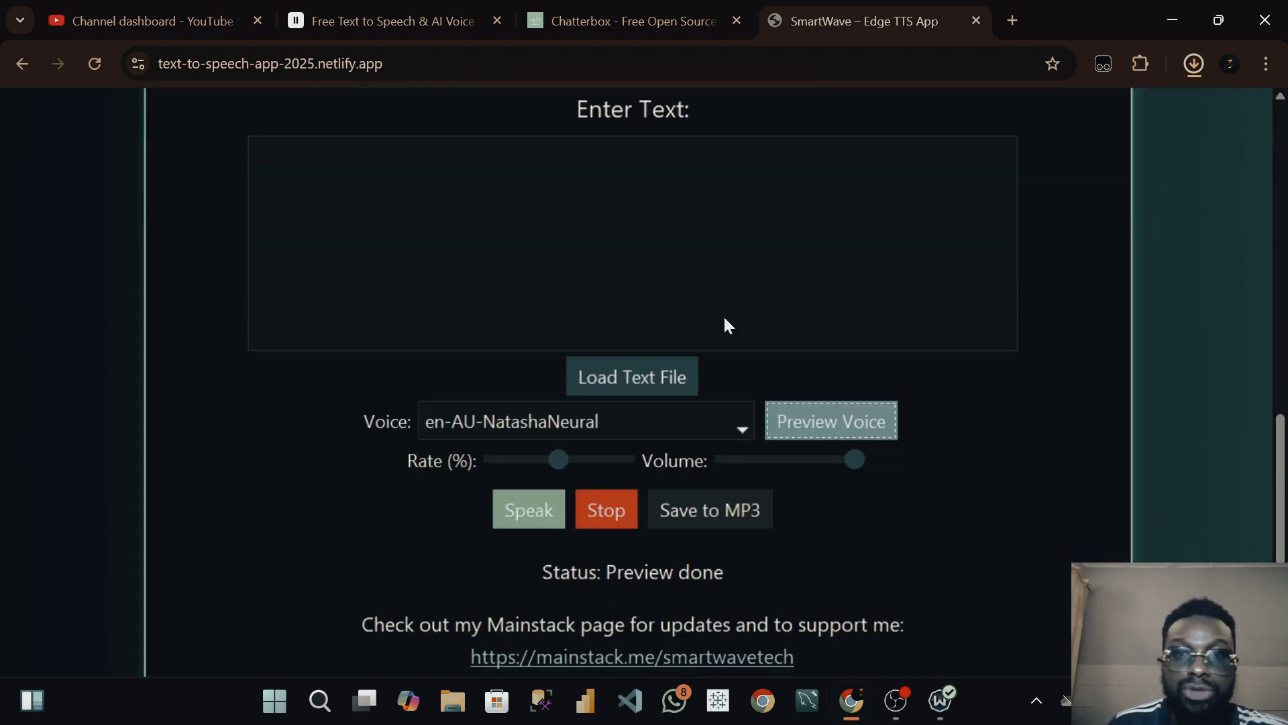
scroll(731, 326, up, 4)
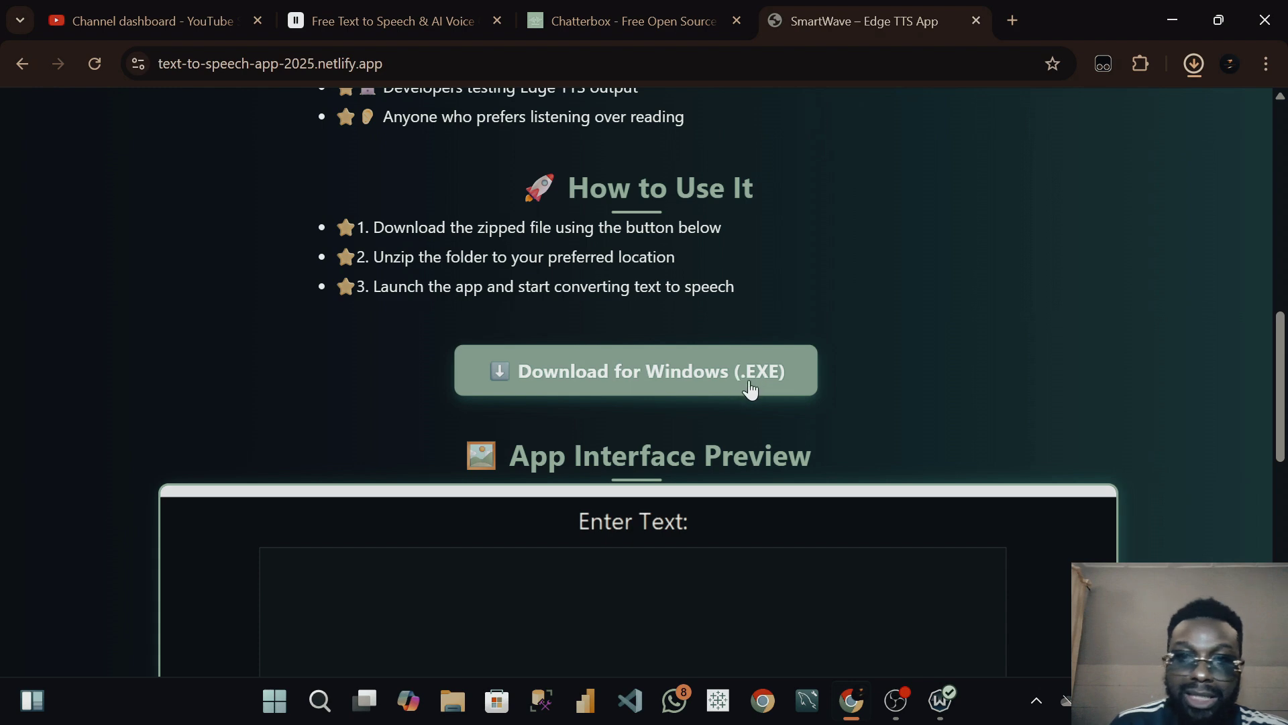
click(752, 388)
scroll(839, 355, down, 6)
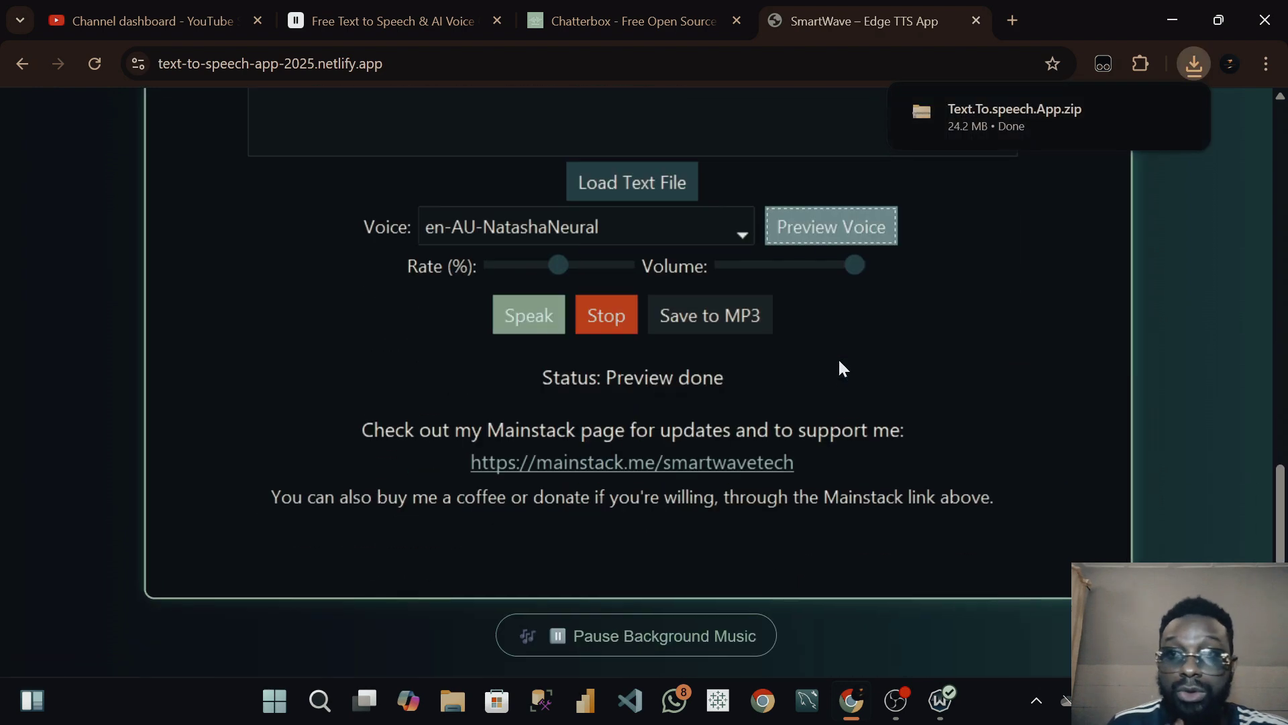
scroll(822, 355, down, 2)
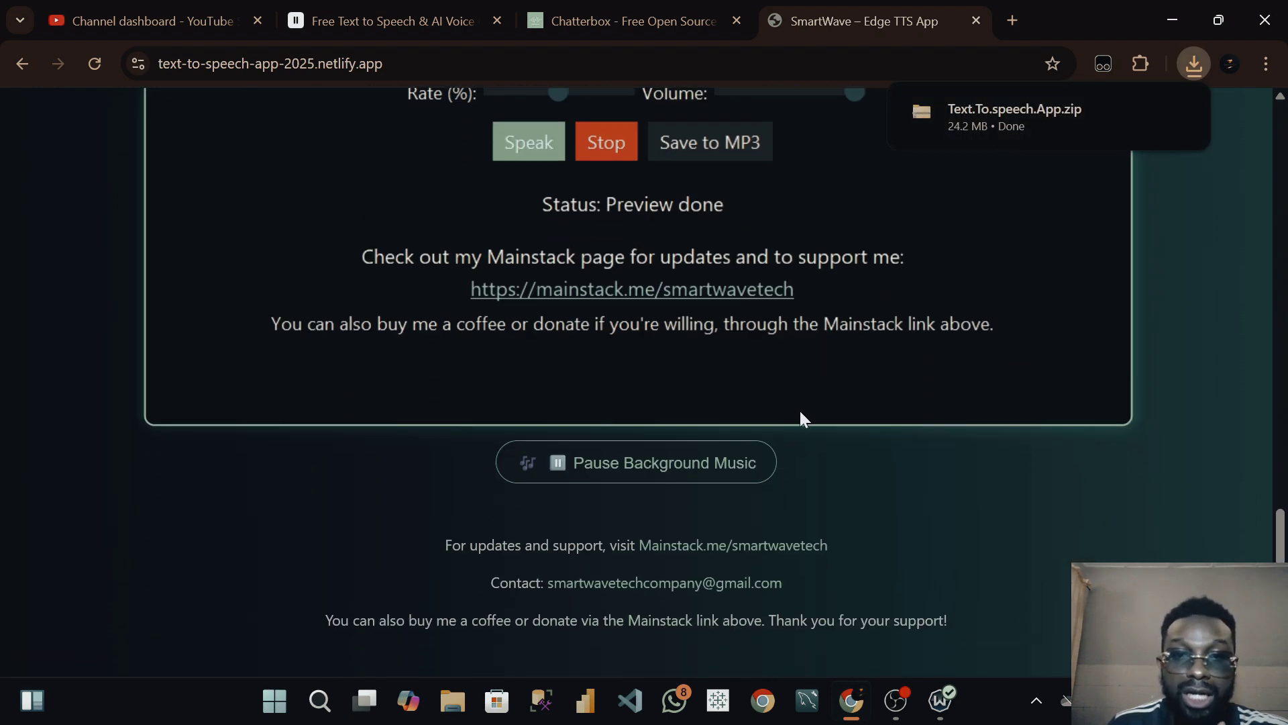
scroll(836, 477, up, 6)
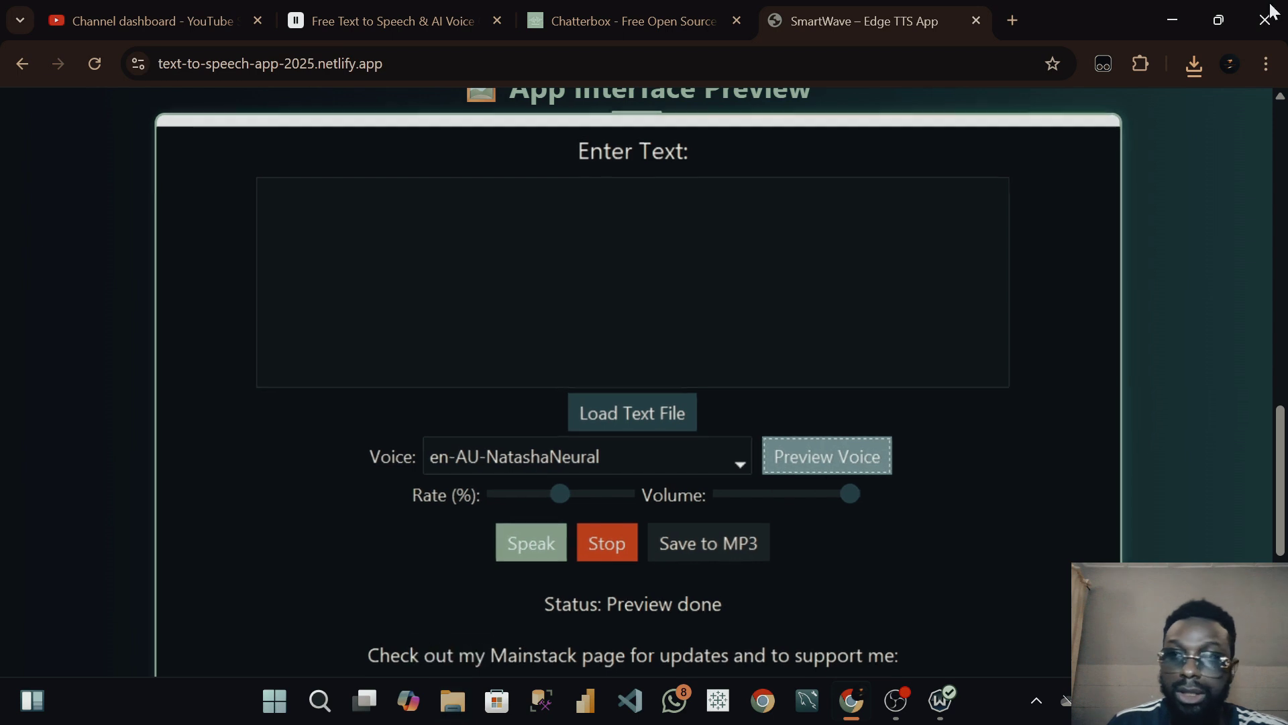
Extract the downloaded Text.To.speech.App archive into its own folder in Downloads using File Explorer, and close the window showing the extracted files
click(1194, 63)
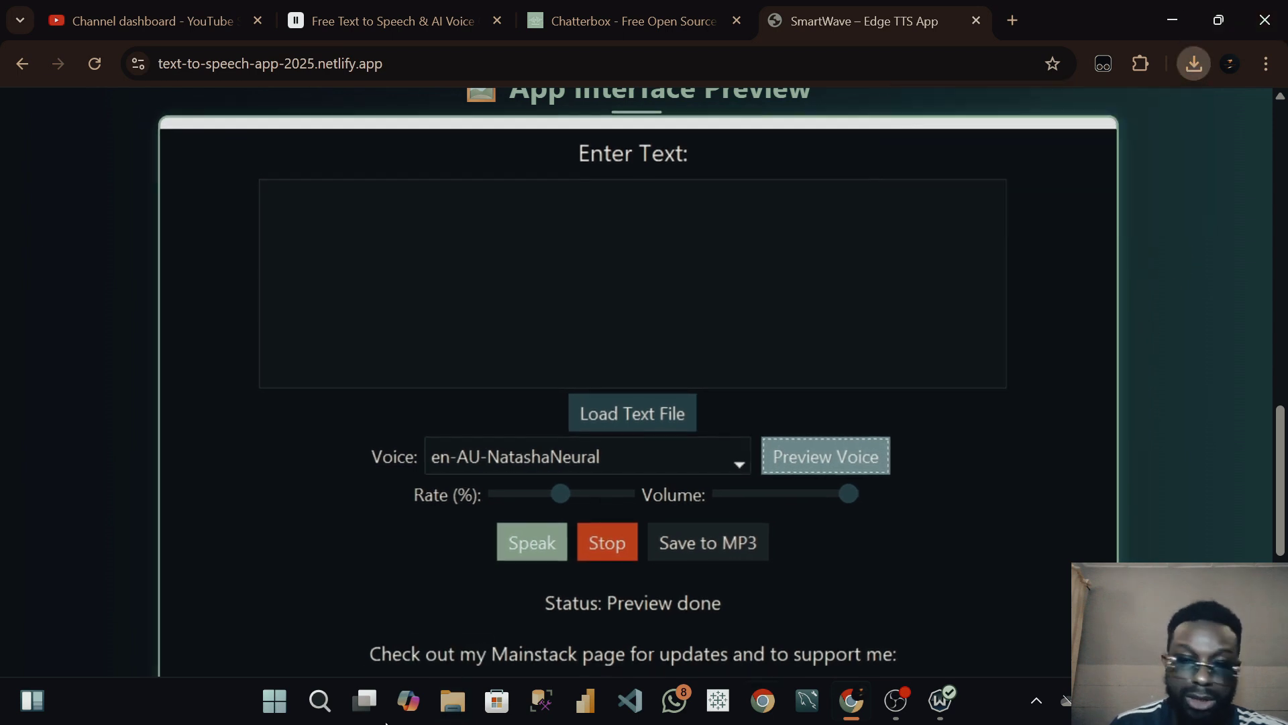
click(452, 701)
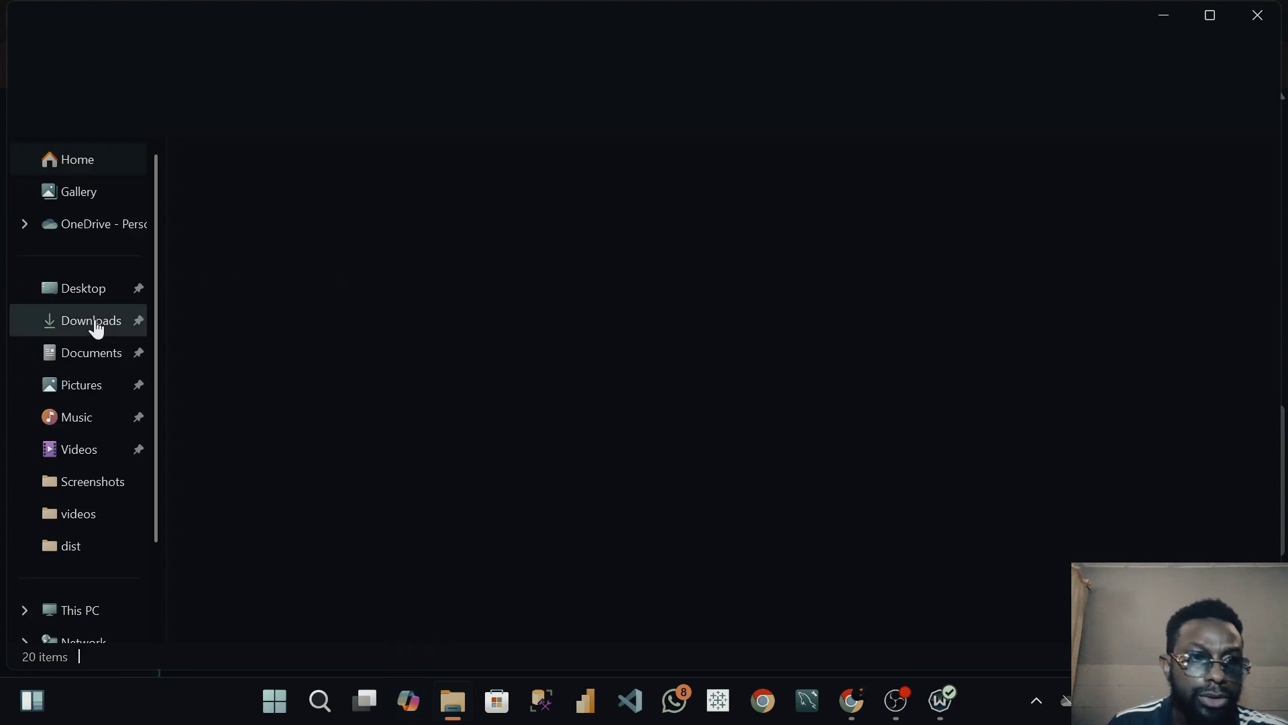
click(94, 322)
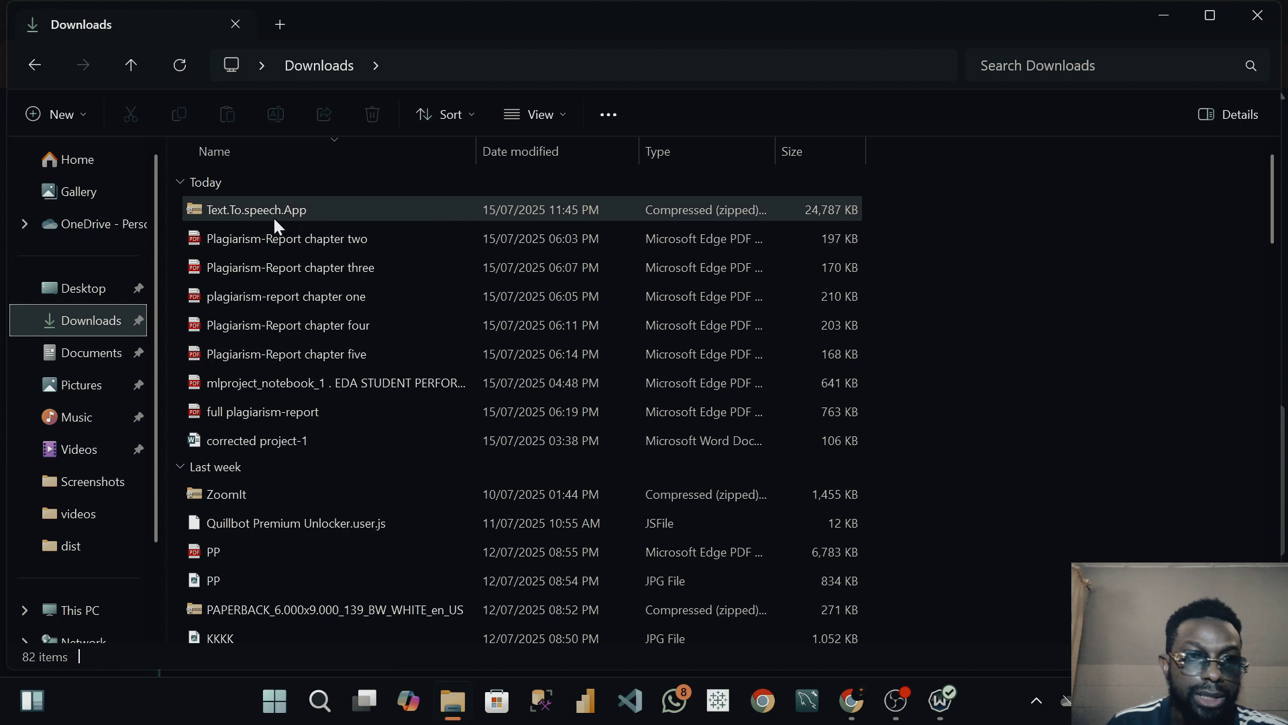
click(278, 211)
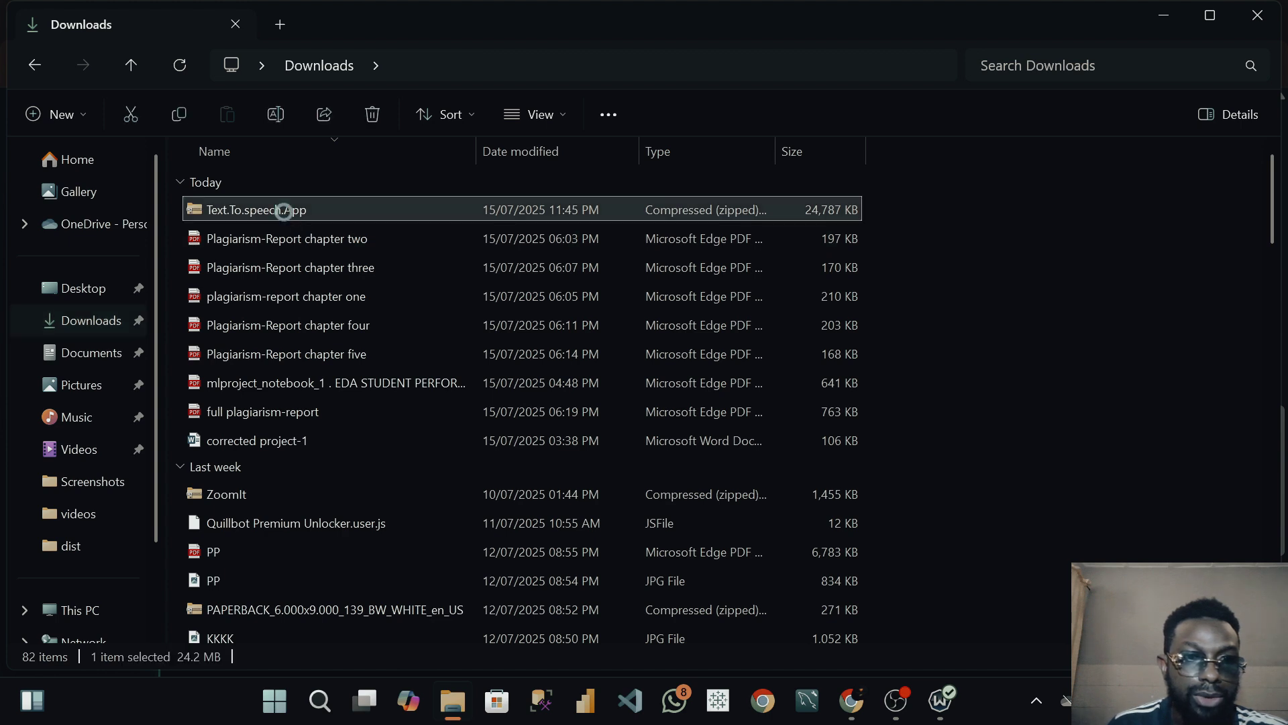
right_click(283, 211)
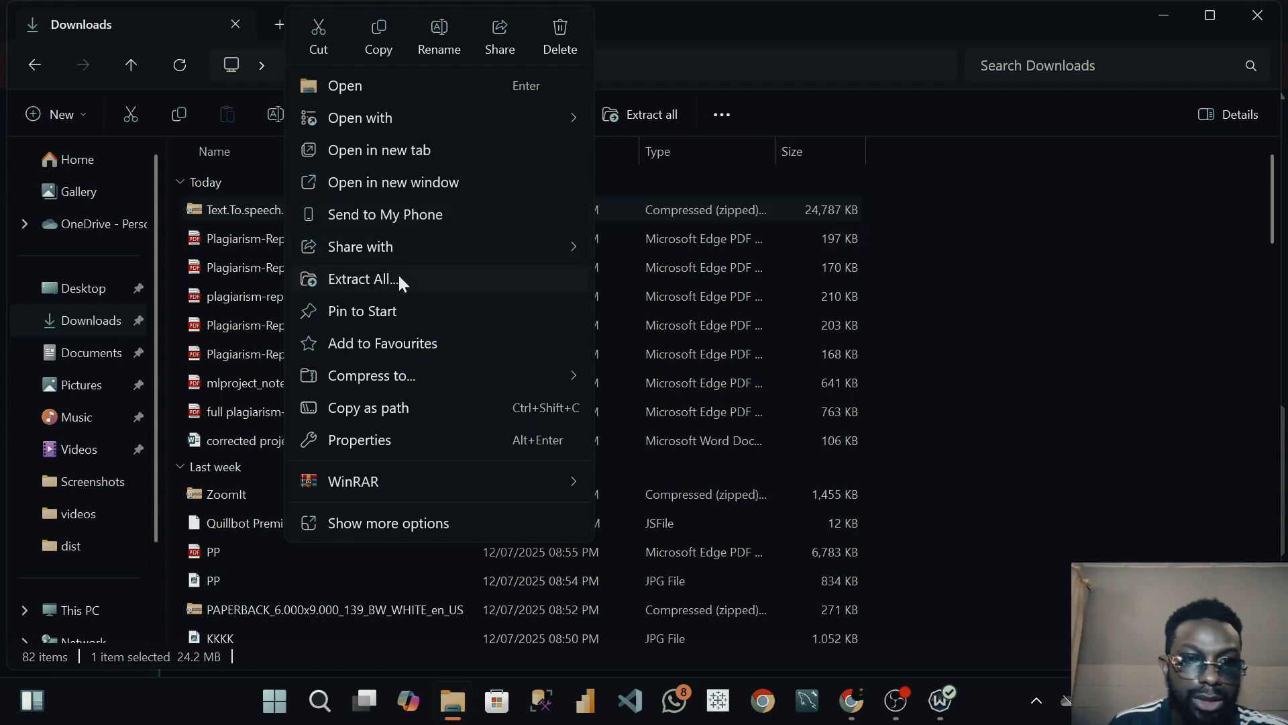
click(363, 279)
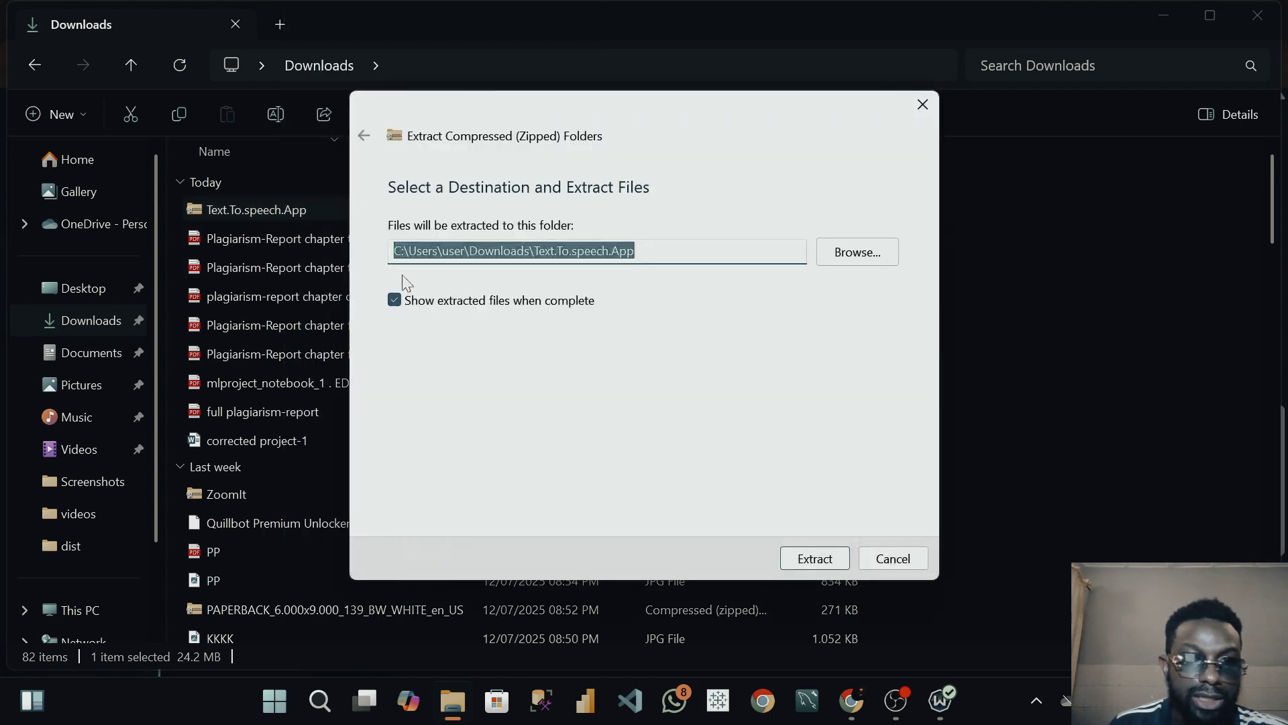
click(826, 561)
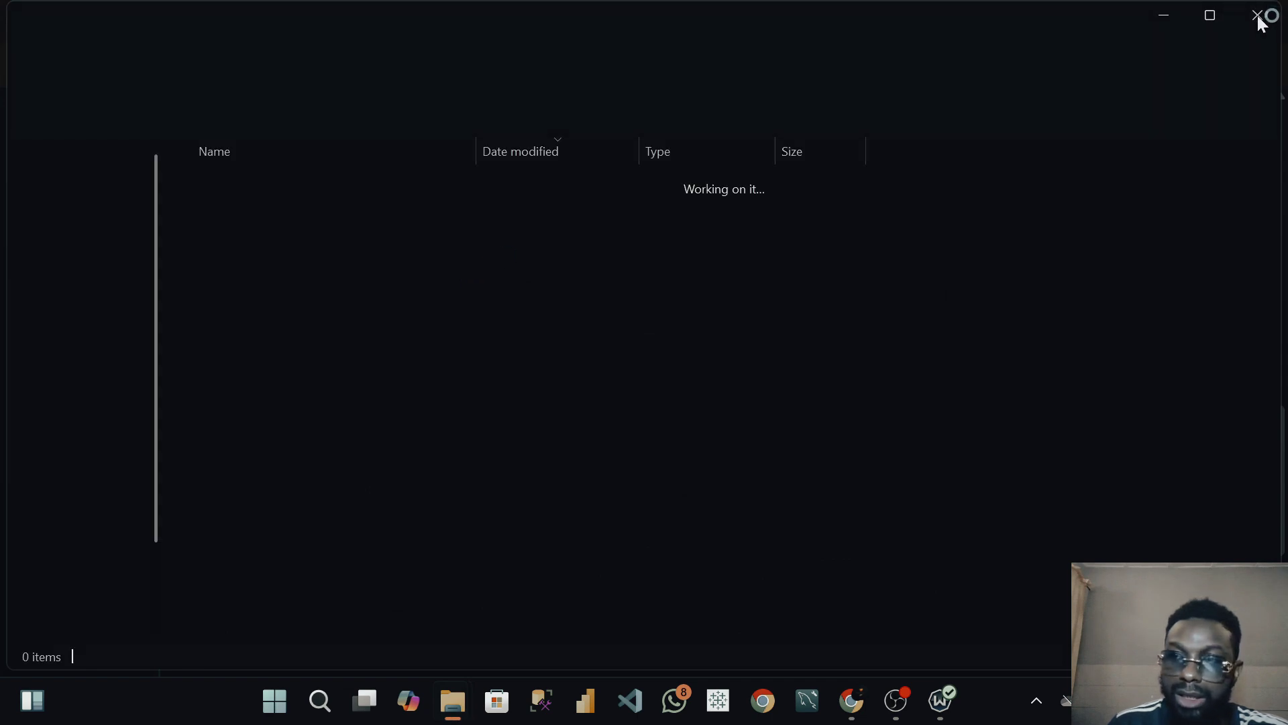
click(1257, 15)
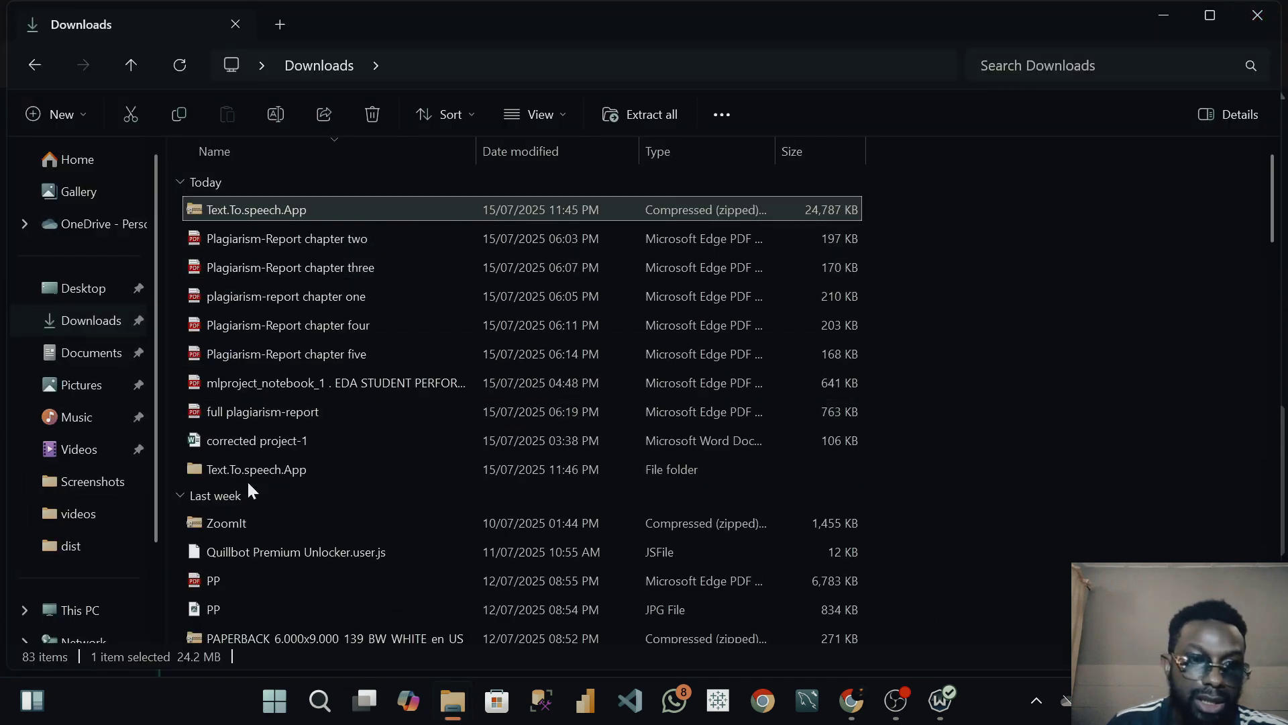
Open the extracted Text.To.speech.App folder and the Text To speech App folder inside it
click(261, 467)
double_click(263, 467)
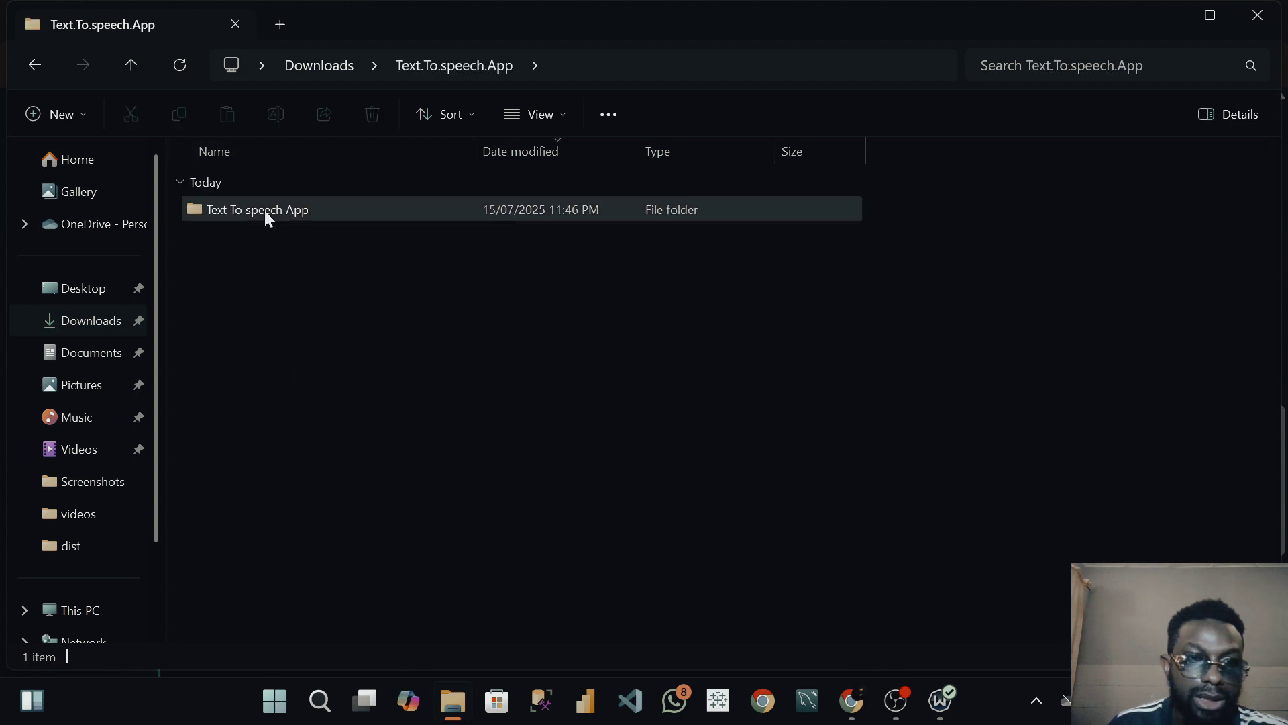
double_click(264, 211)
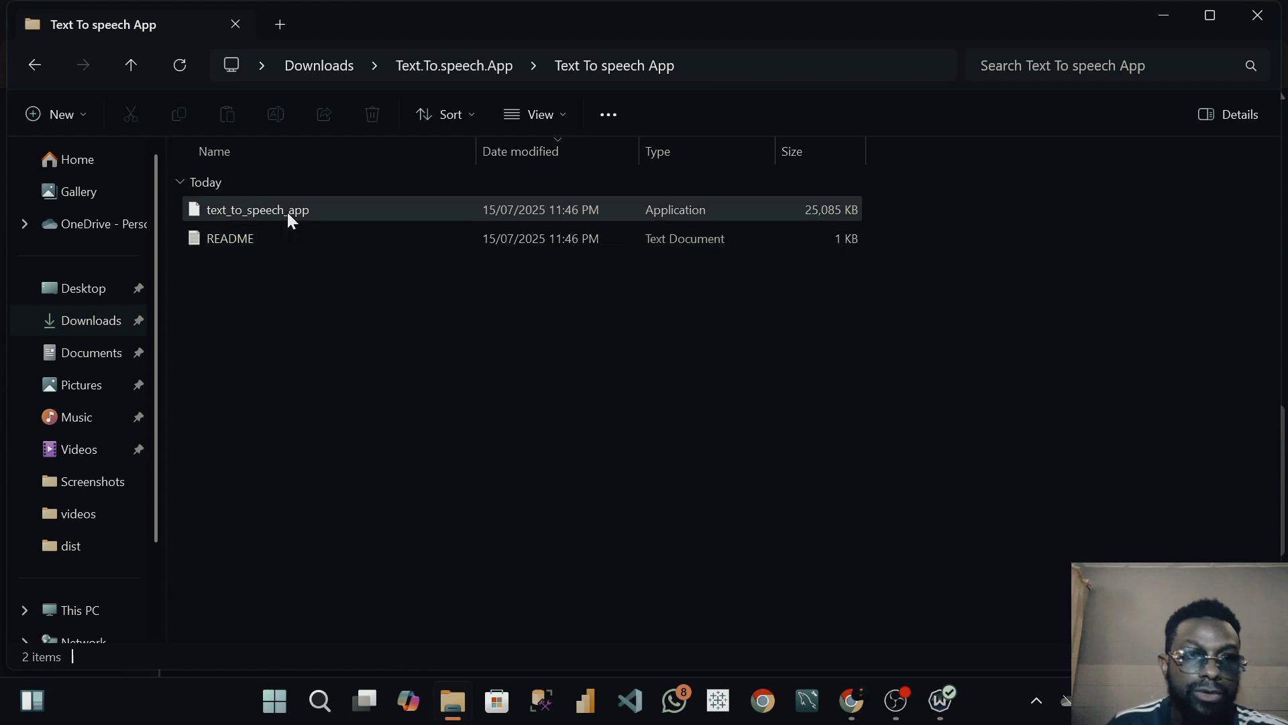
Open the README full screen, read its antivirus note, highlight the VirusTotal address and minimize the file
double_click(267, 238)
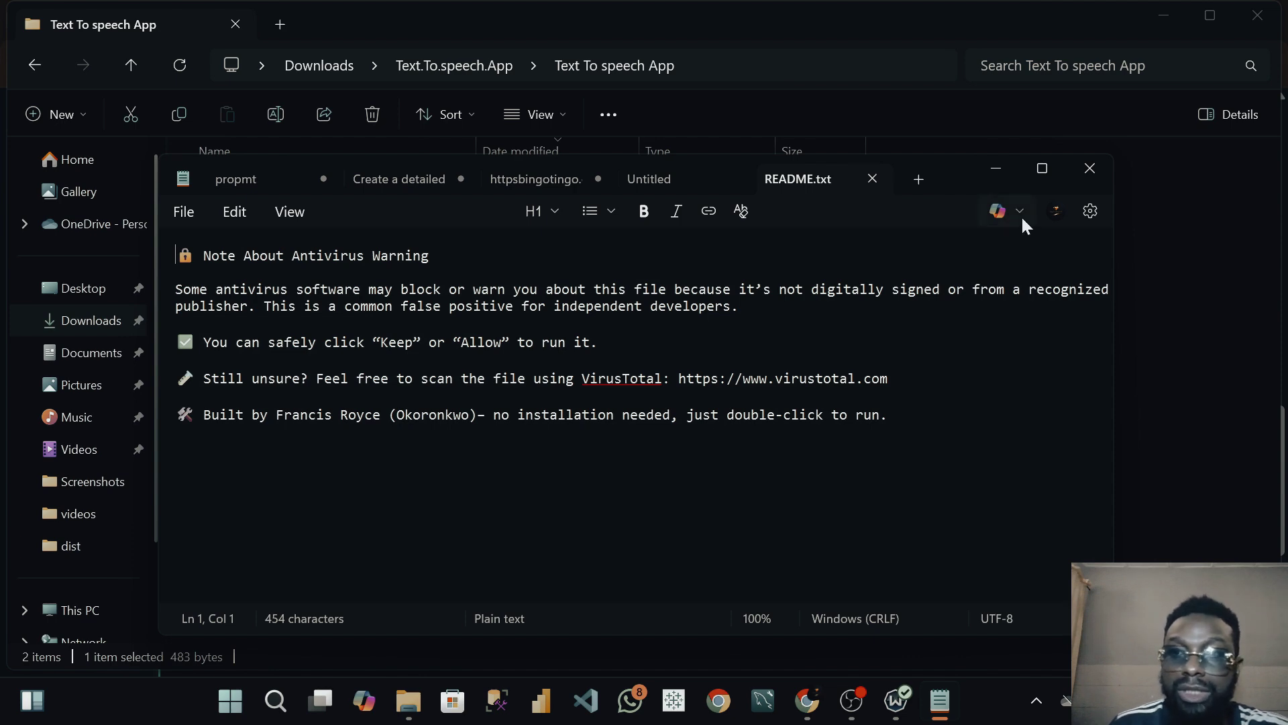
click(1042, 168)
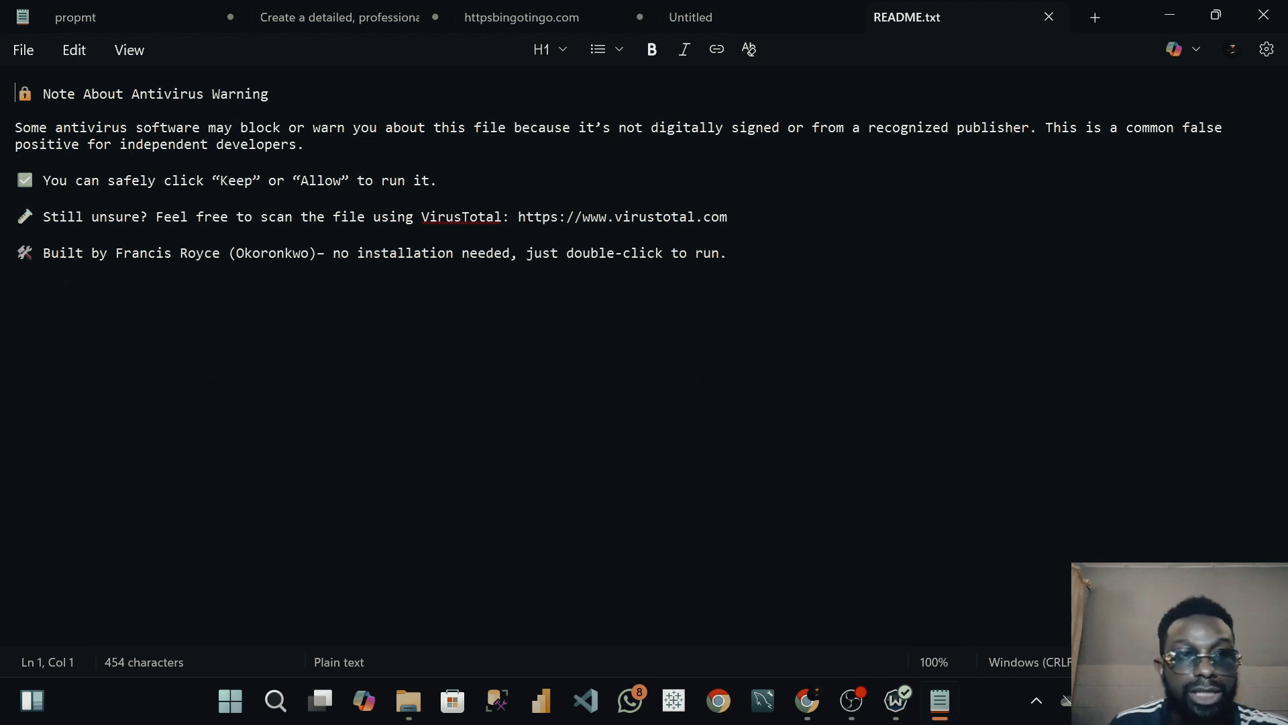
drag(728, 217, 414, 217)
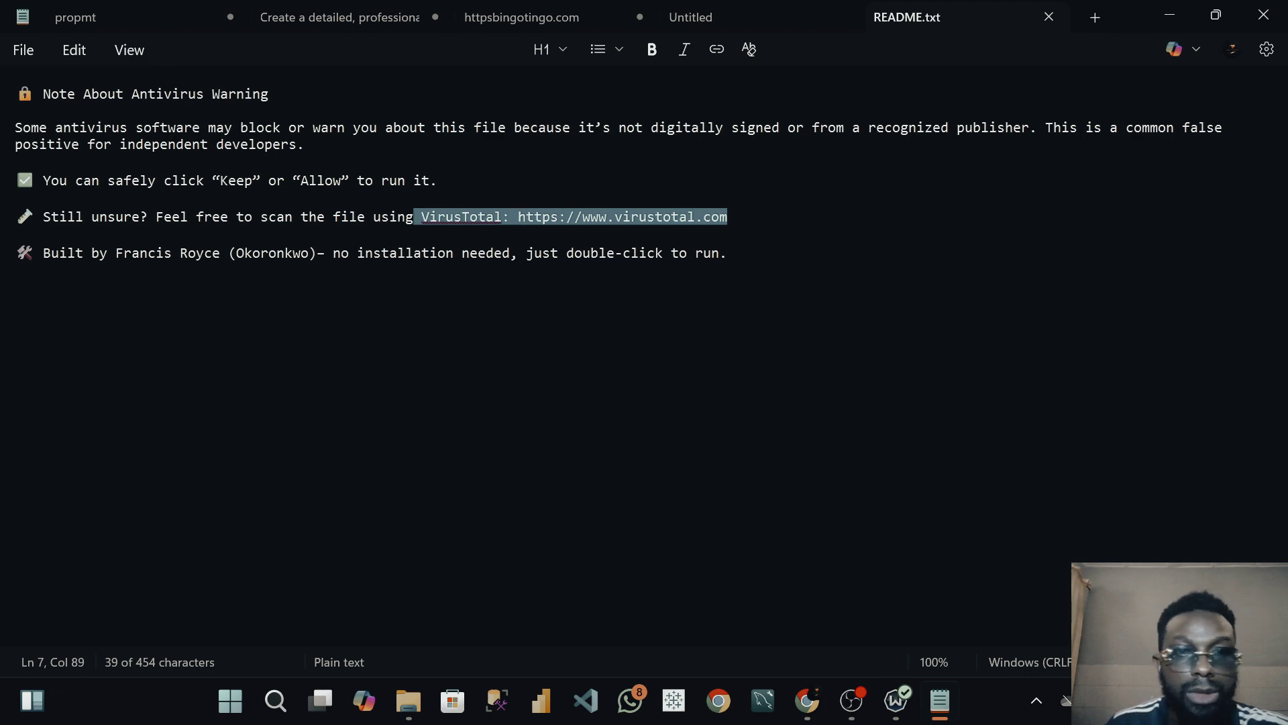
click(1171, 16)
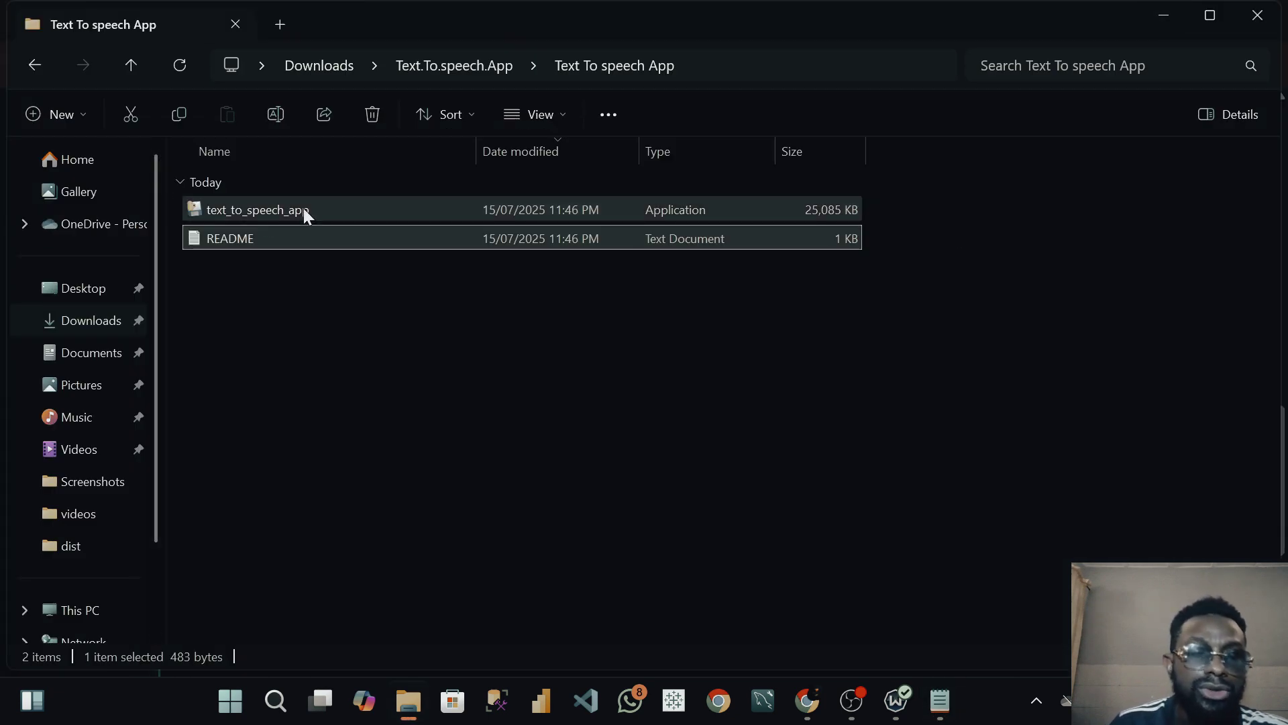
Launch text_to_speech_app from the extracted folder, allow it to run despite the unknown publisher, and maximize its window
mouse_move(304, 208)
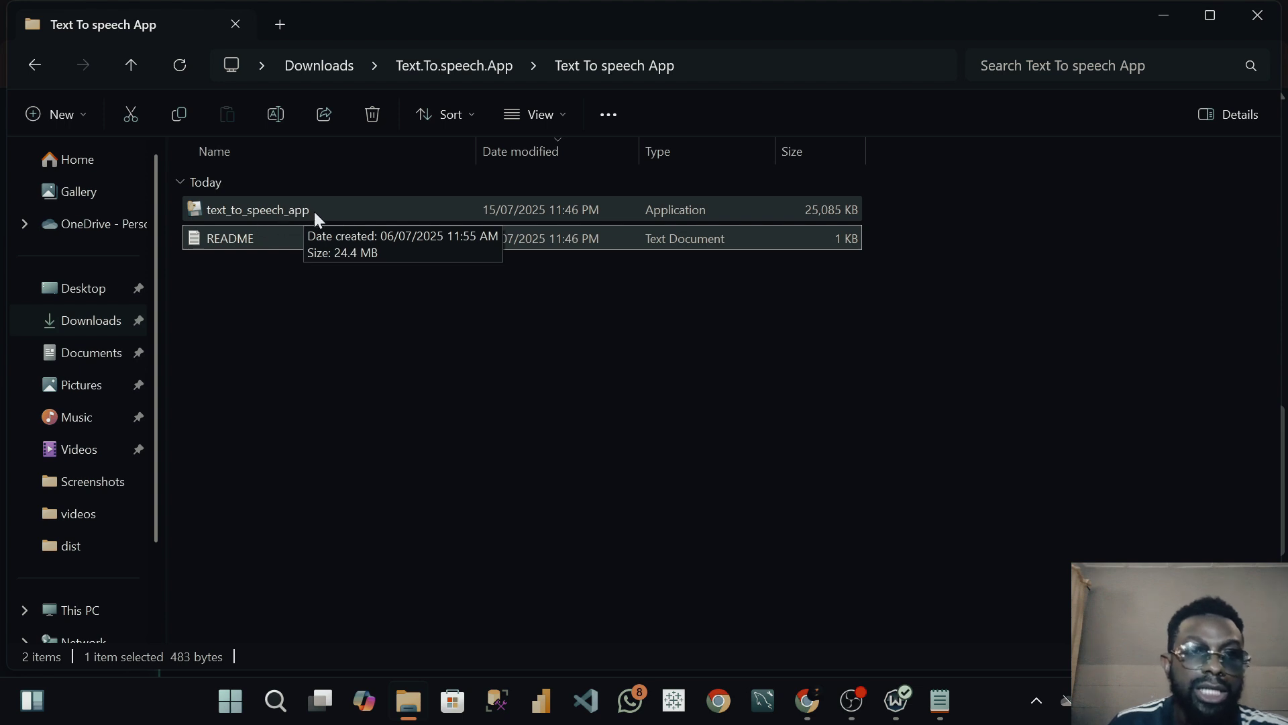
double_click(335, 208)
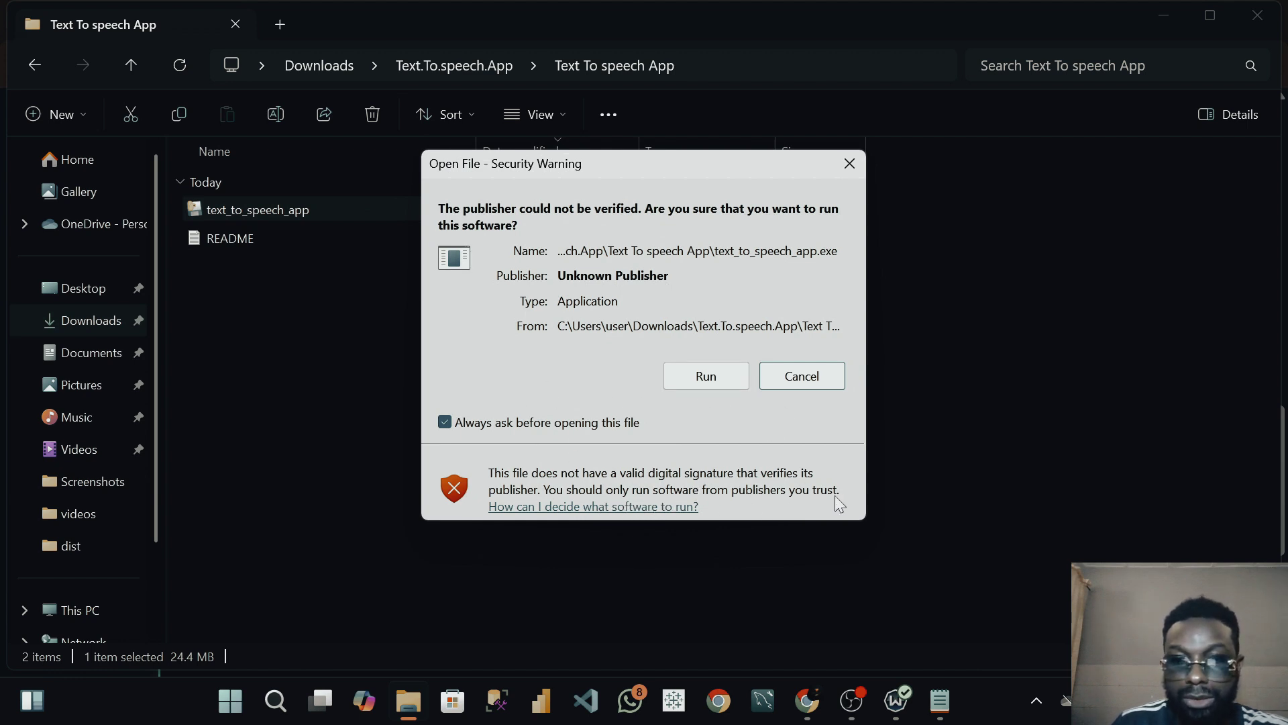
click(710, 379)
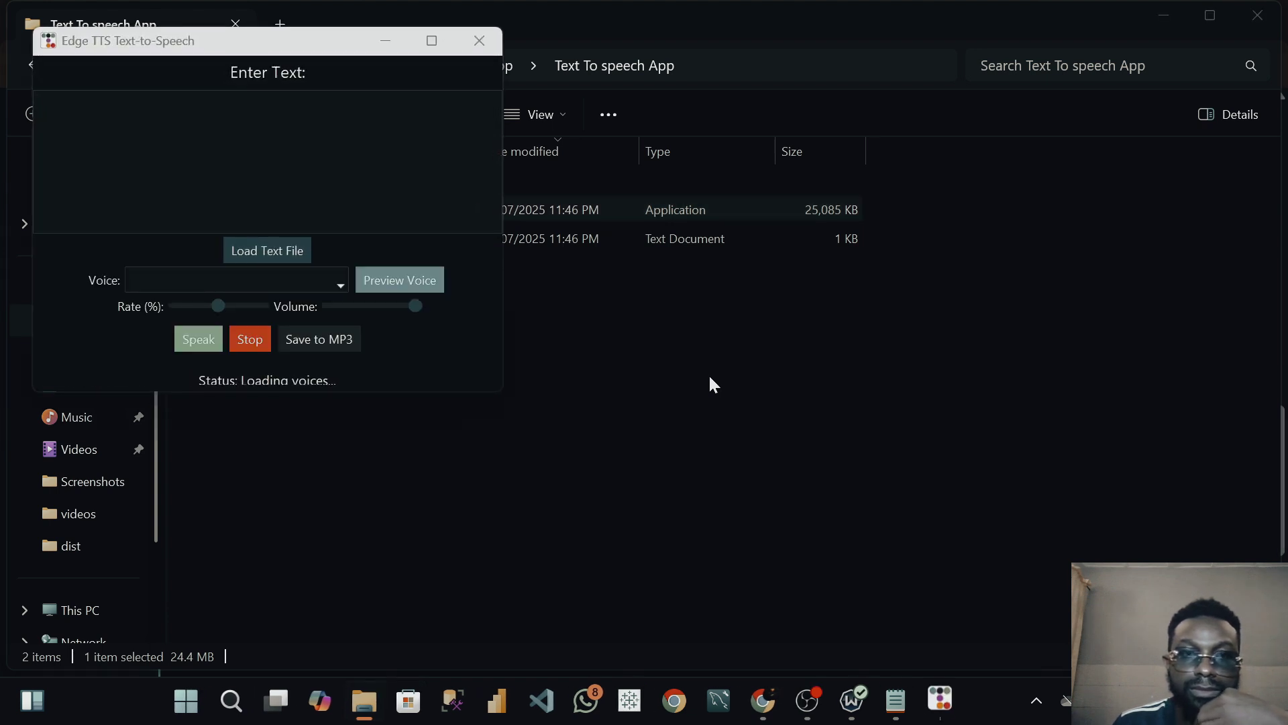
click(431, 41)
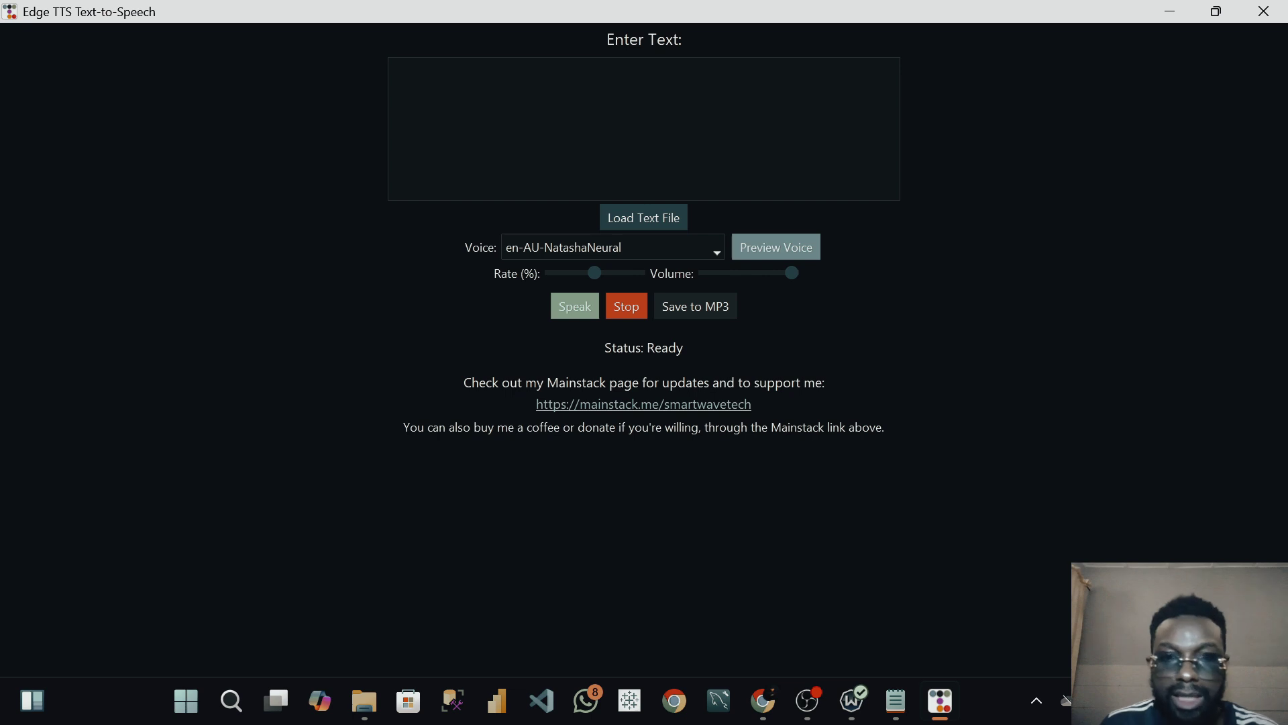
Look through the full list of available voices and close it without choosing another one
click(716, 250)
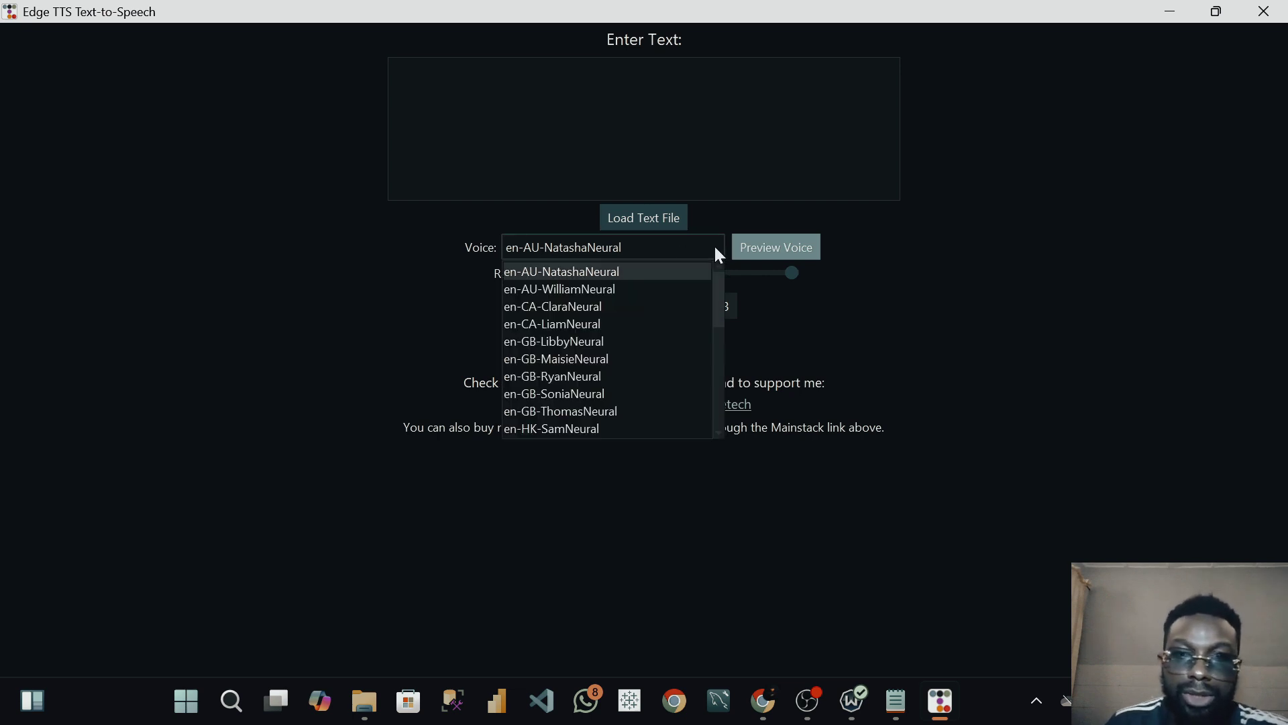
scroll(622, 301, down, 10)
scroll(659, 363, up, 7)
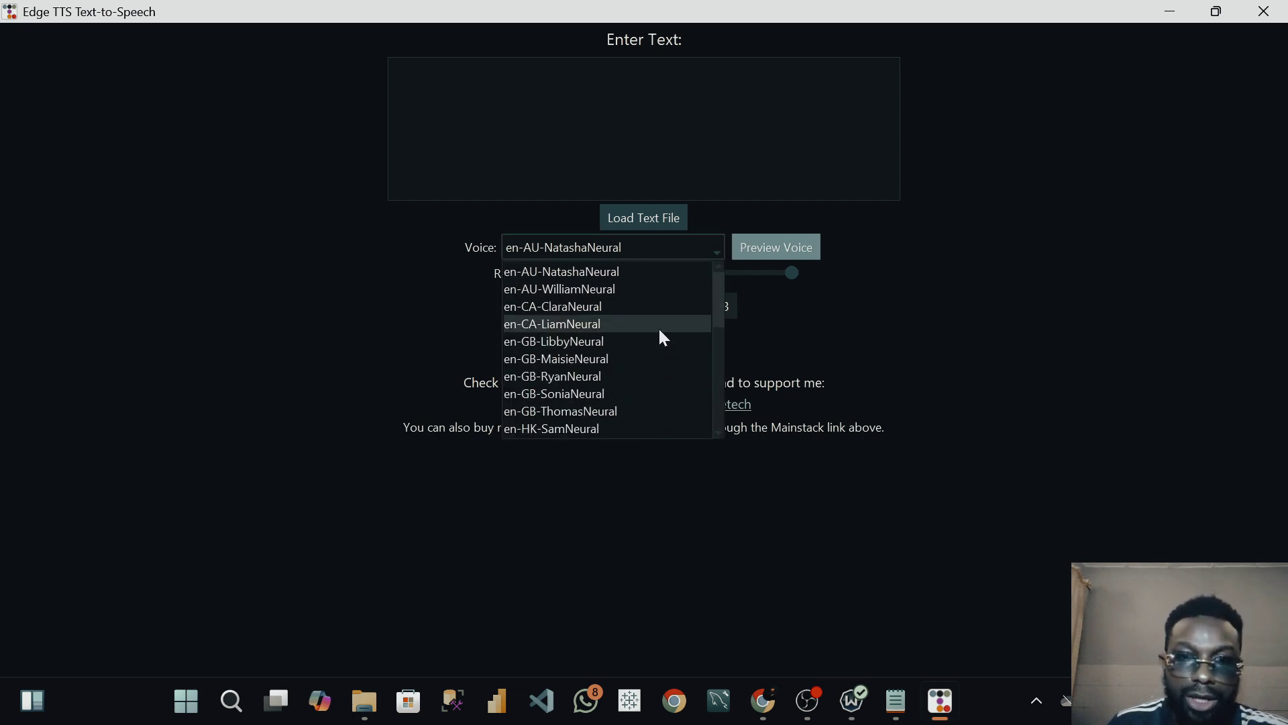
scroll(668, 336, down, 11)
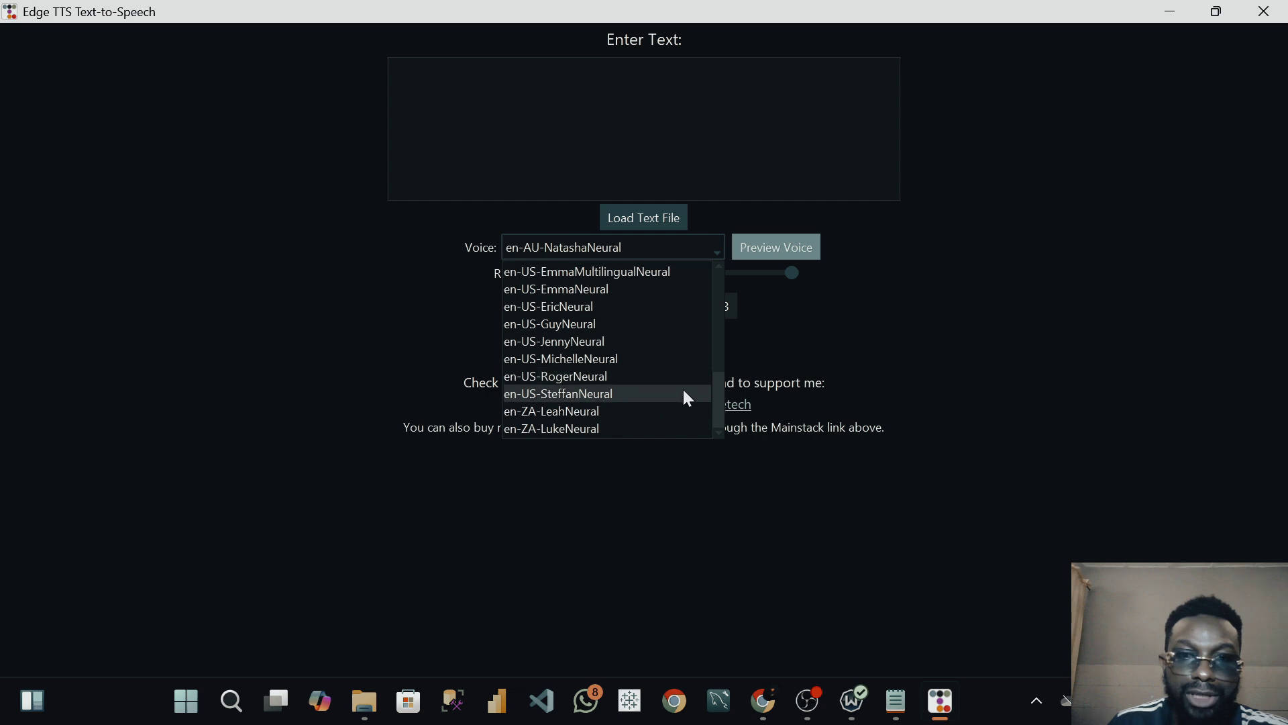
scroll(694, 379, up, 10)
click(1000, 271)
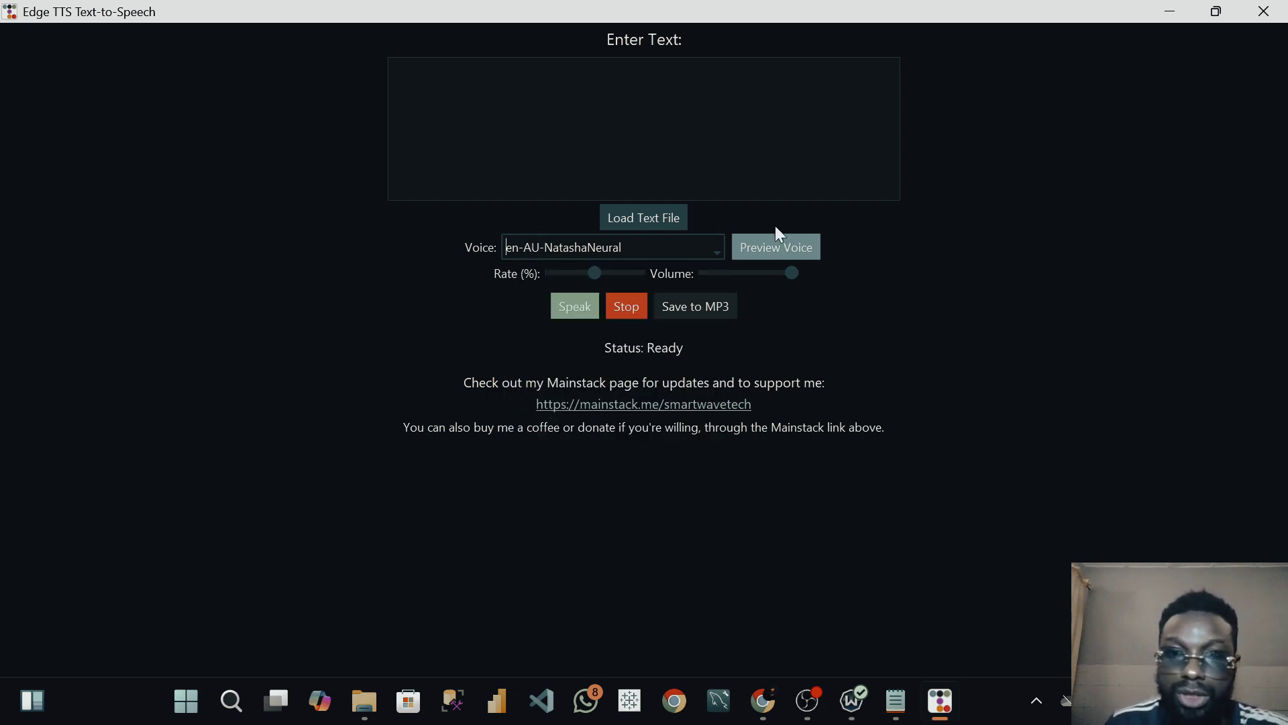
Load the Clear Mind, Sharp Focus text file from Downloads and clear all the loaded text again
click(660, 218)
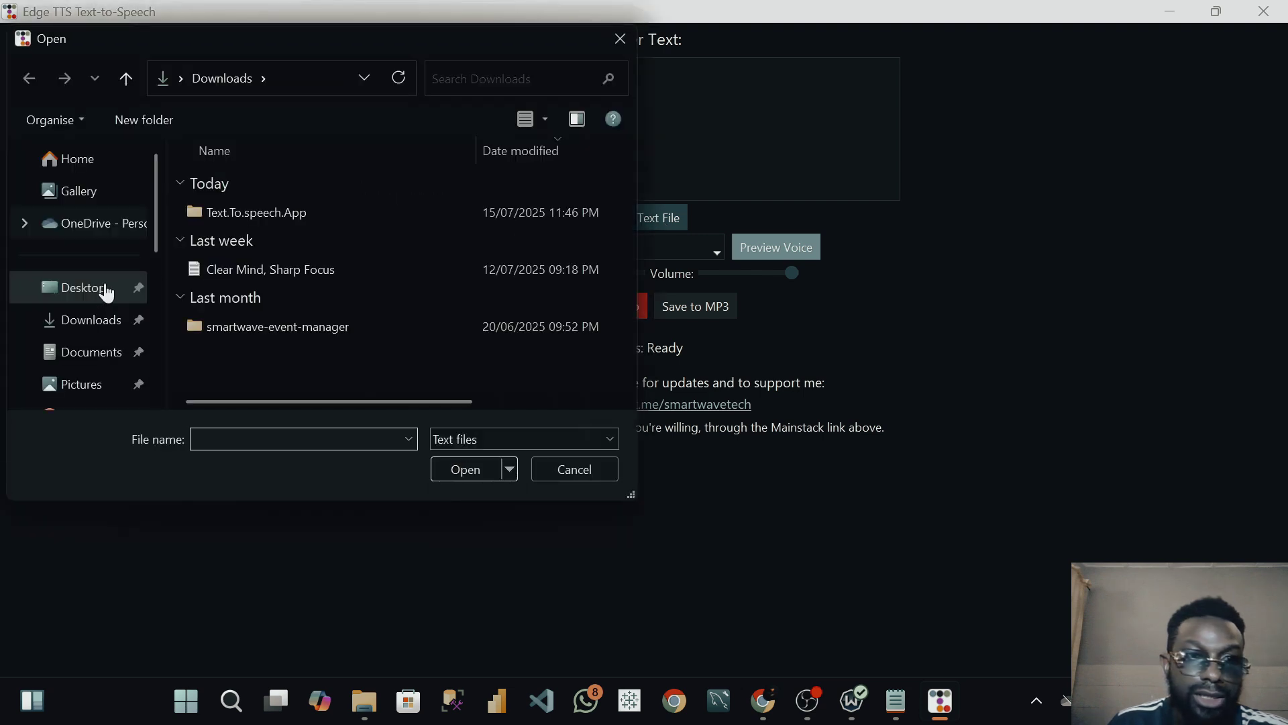
click(92, 324)
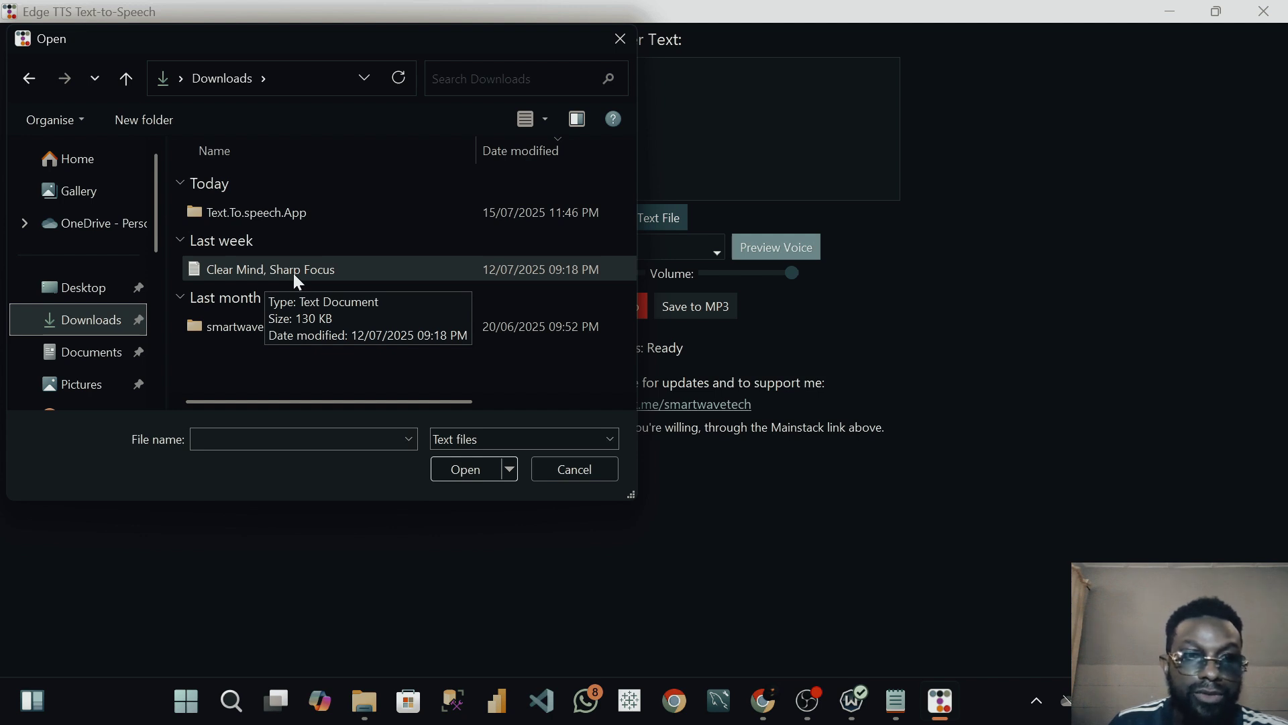
click(343, 271)
click(457, 463)
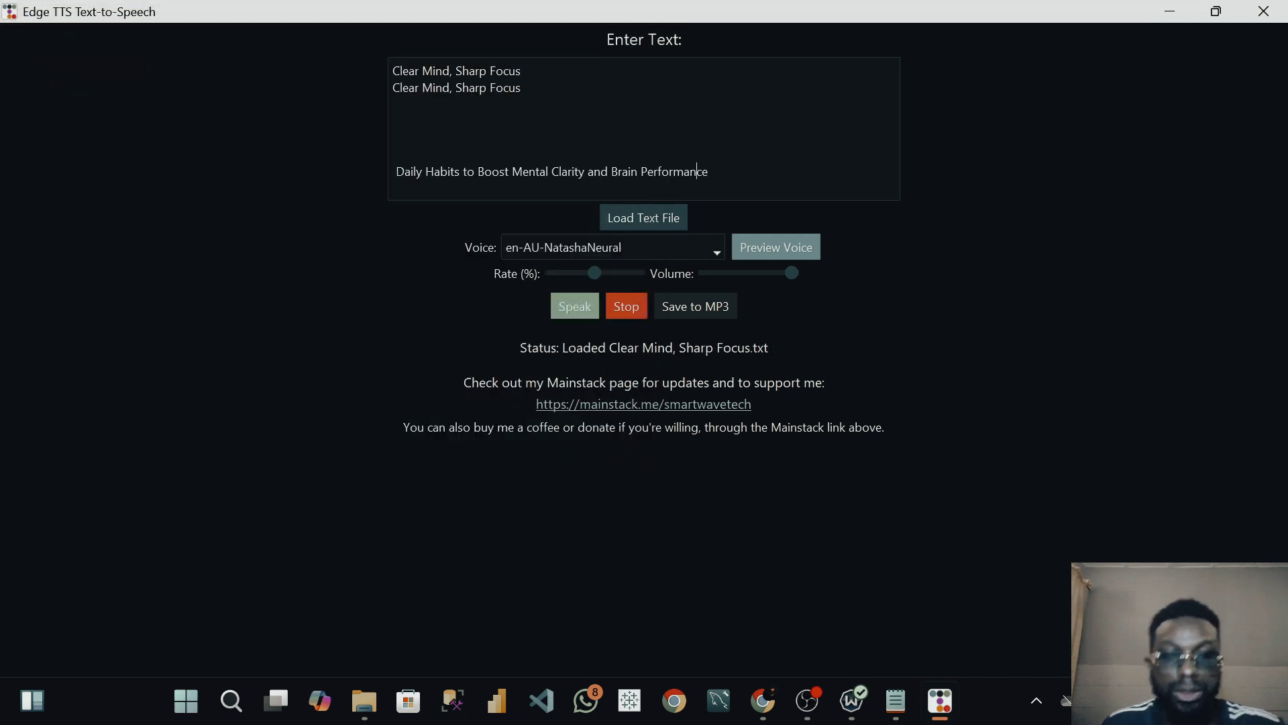
scroll(644, 127, down, 3)
key(ctrl+a)
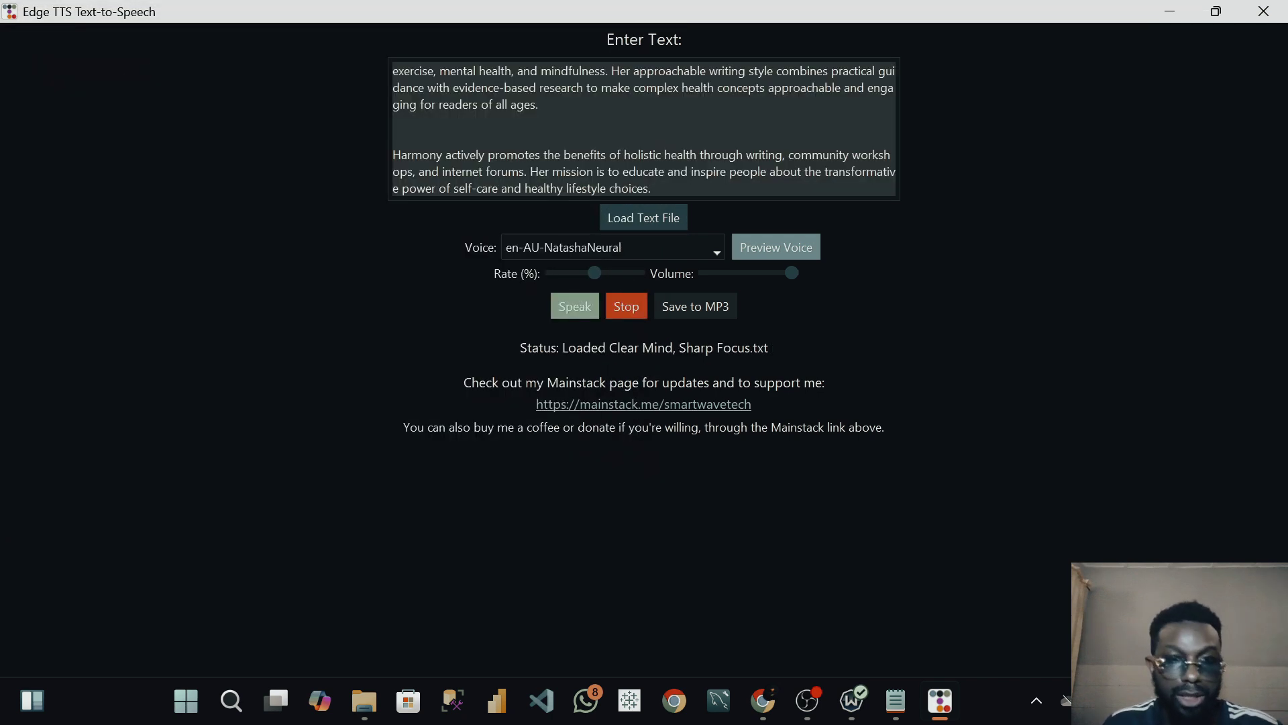
key(BackSpace)
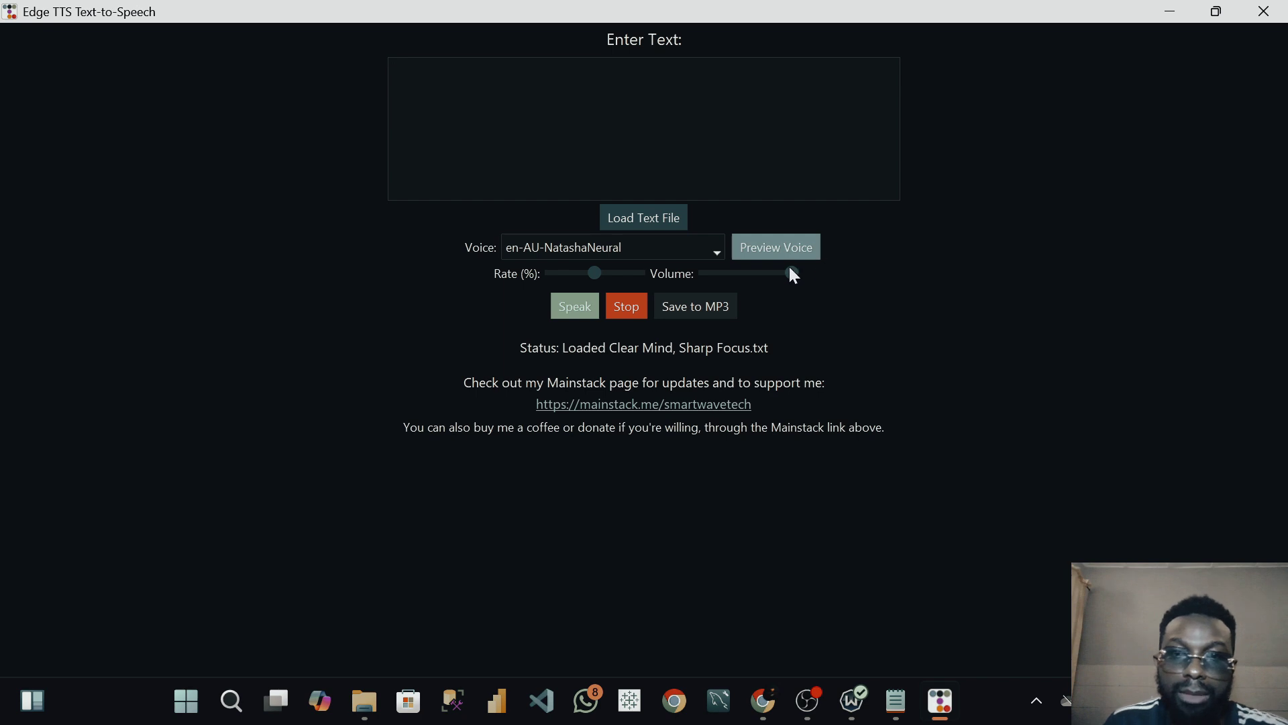
Preview the en-AU-NatashaNeural voice and switch the voice to en-AU-WilliamNeural
click(770, 248)
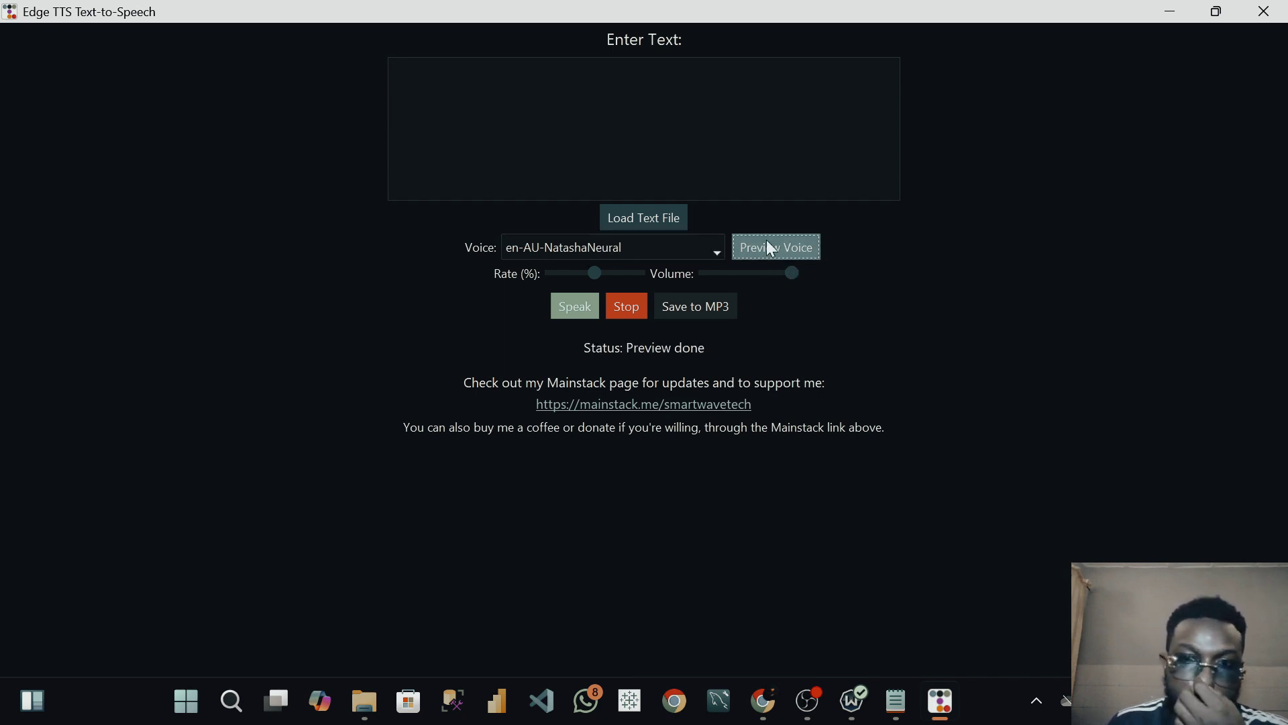
click(715, 253)
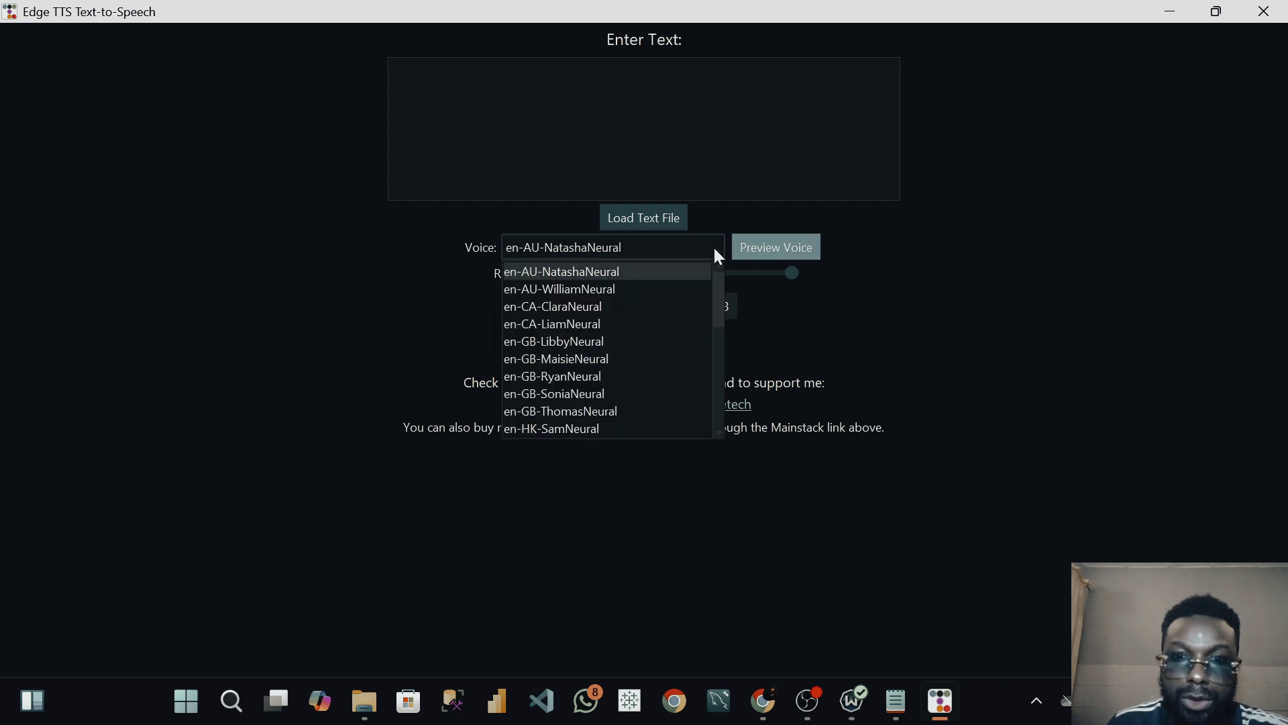
click(598, 289)
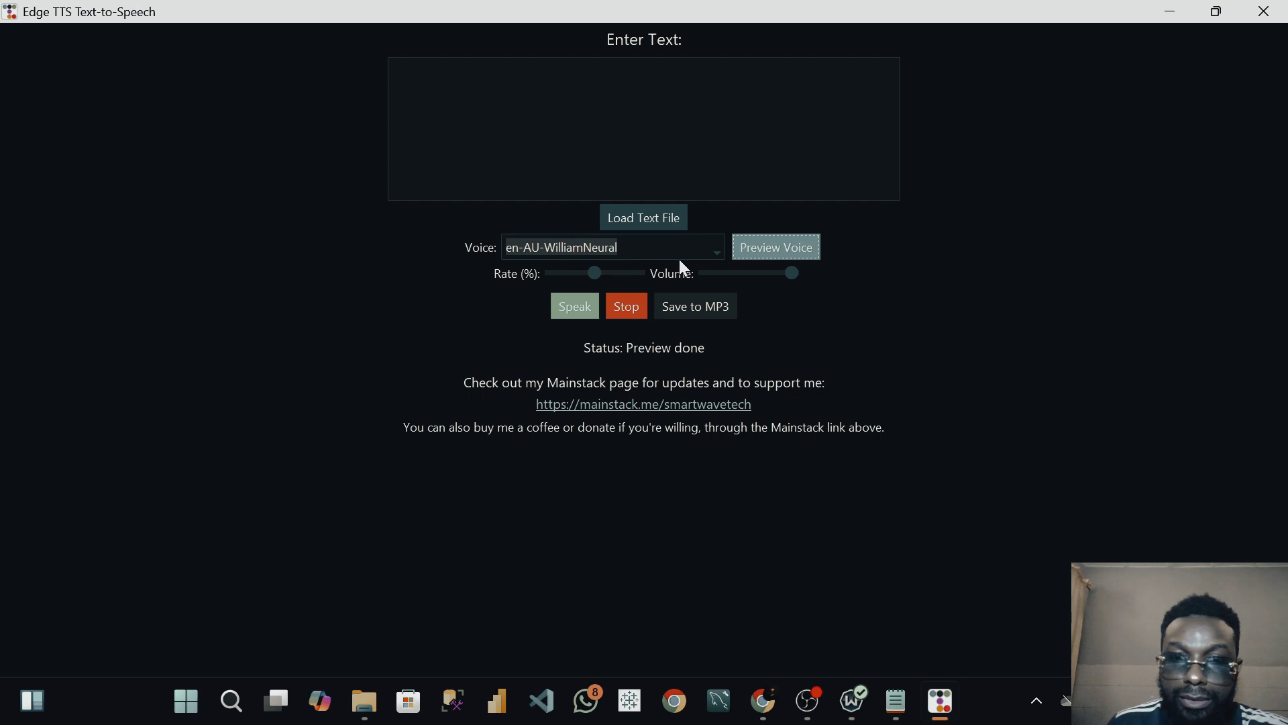
Browse the voice choices, set the voice to en-GB-RyanNeural and preview it
click(715, 249)
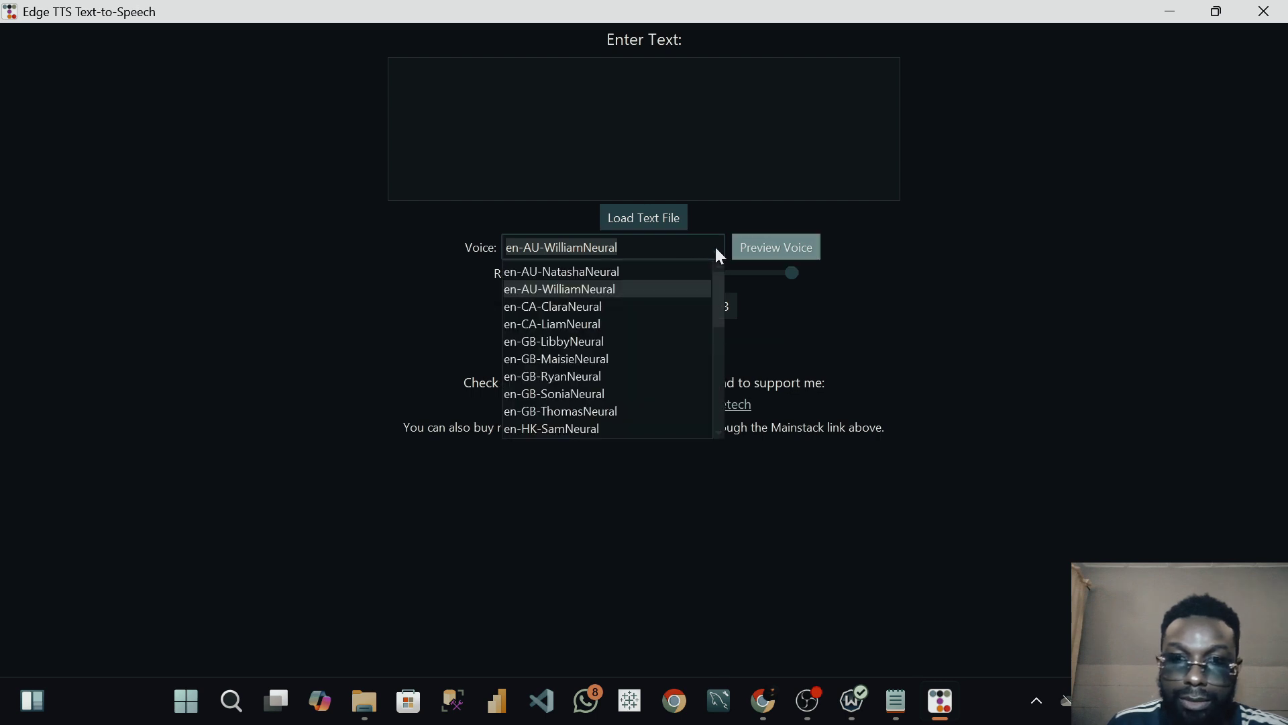
scroll(616, 309, down, 4)
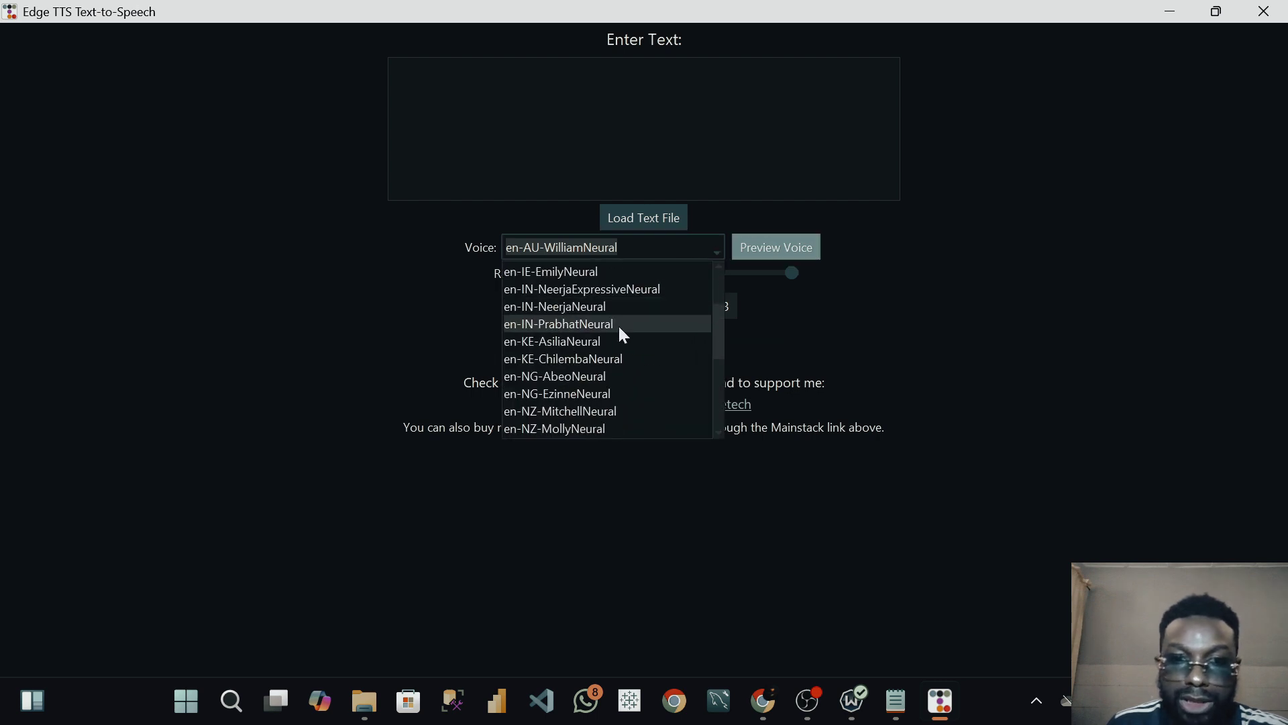
scroll(627, 308, up, 3)
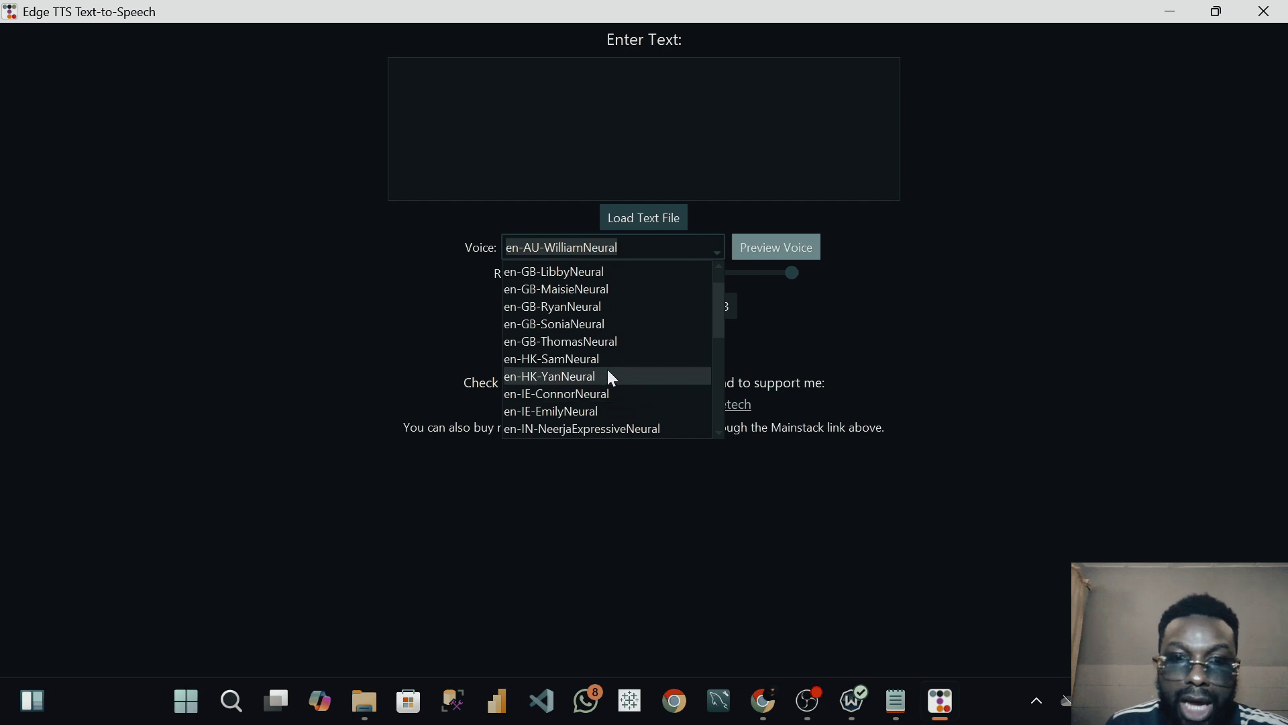
scroll(607, 348, down, 2)
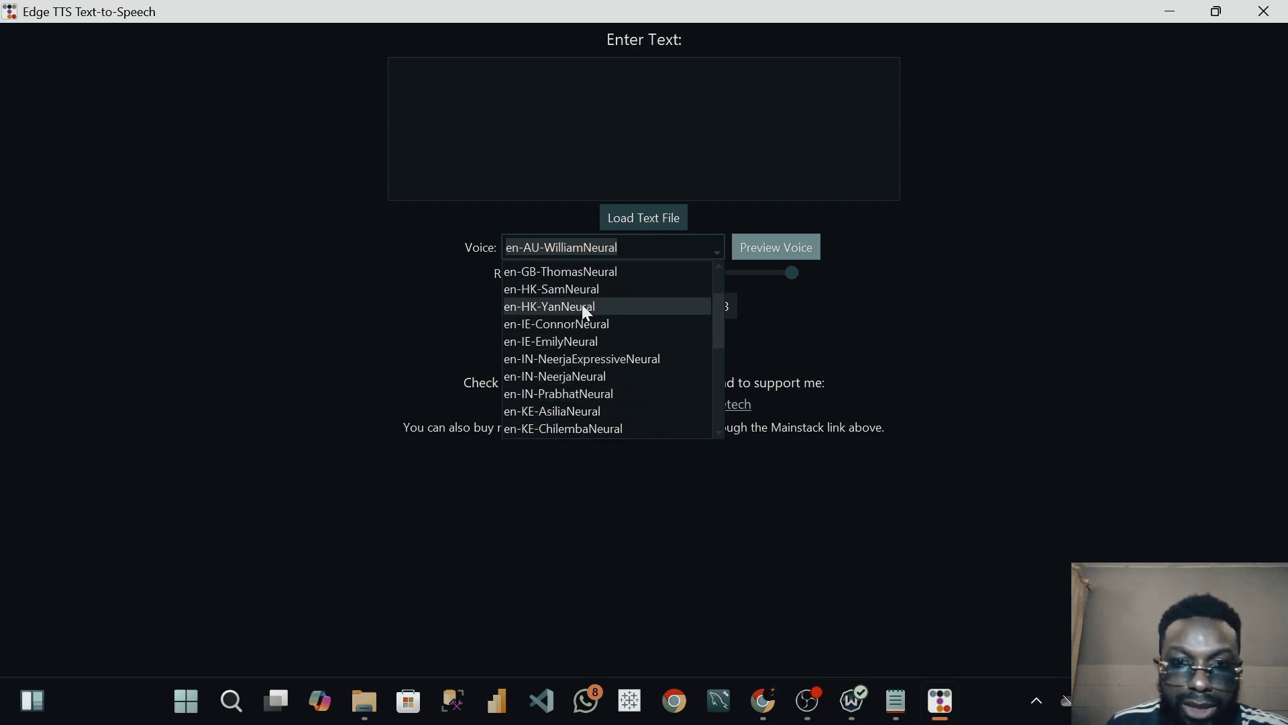
scroll(584, 311, down, 4)
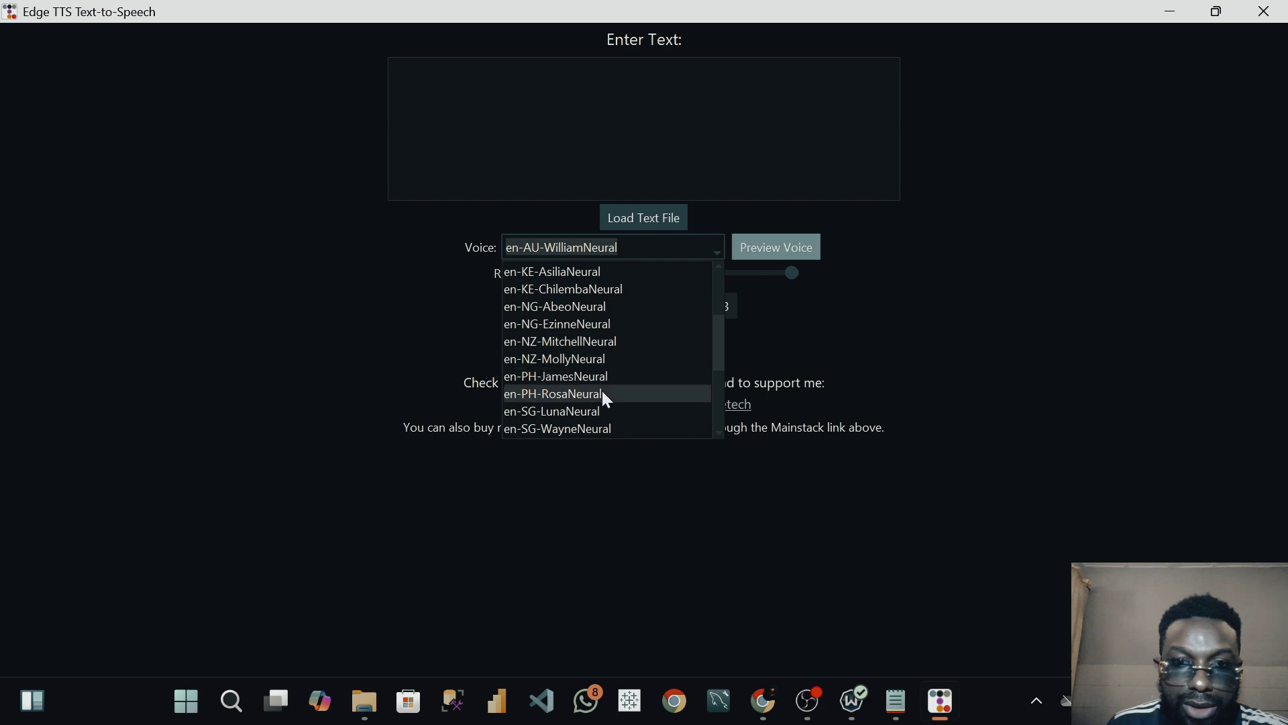
scroll(596, 354, up, 6)
scroll(599, 354, up, 2)
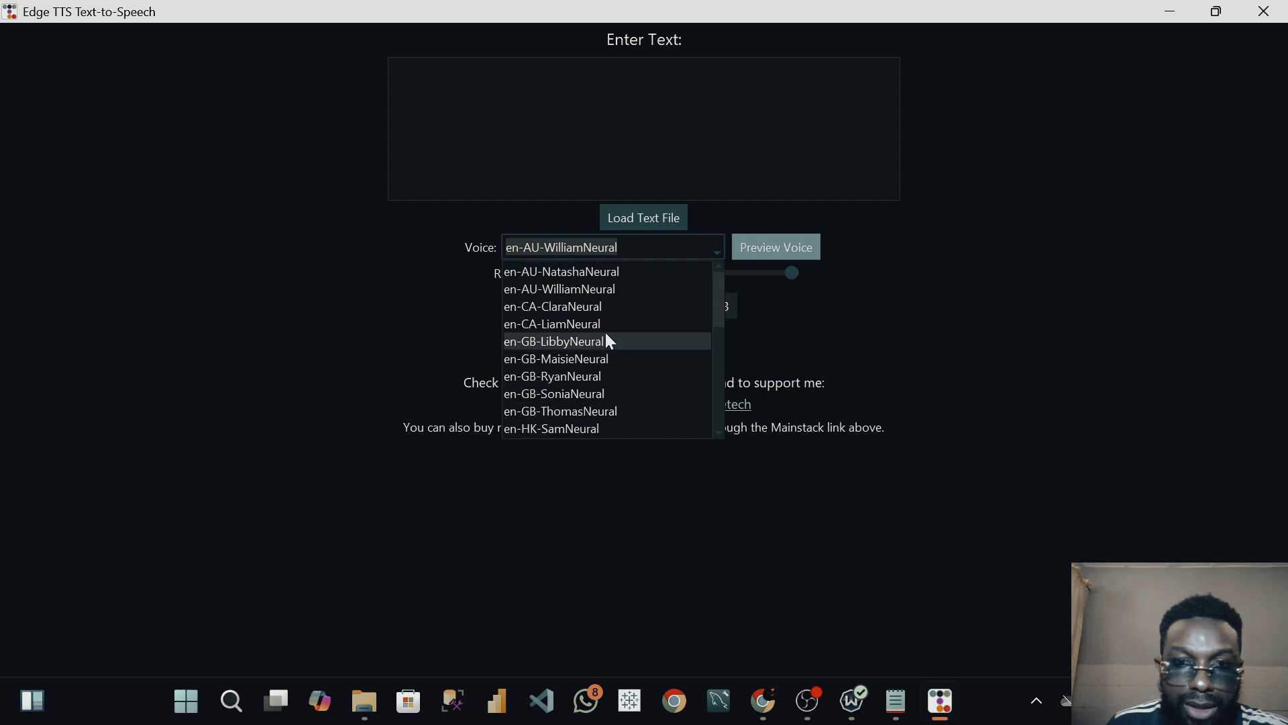
click(606, 373)
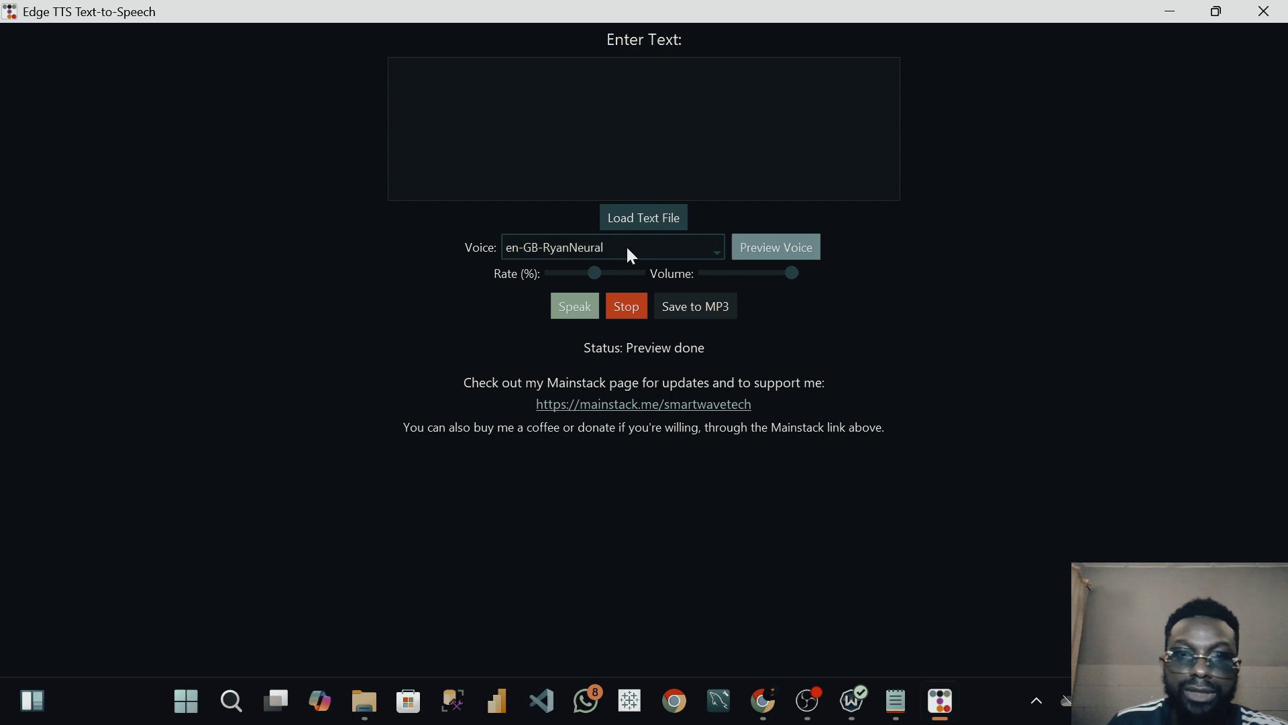
click(795, 251)
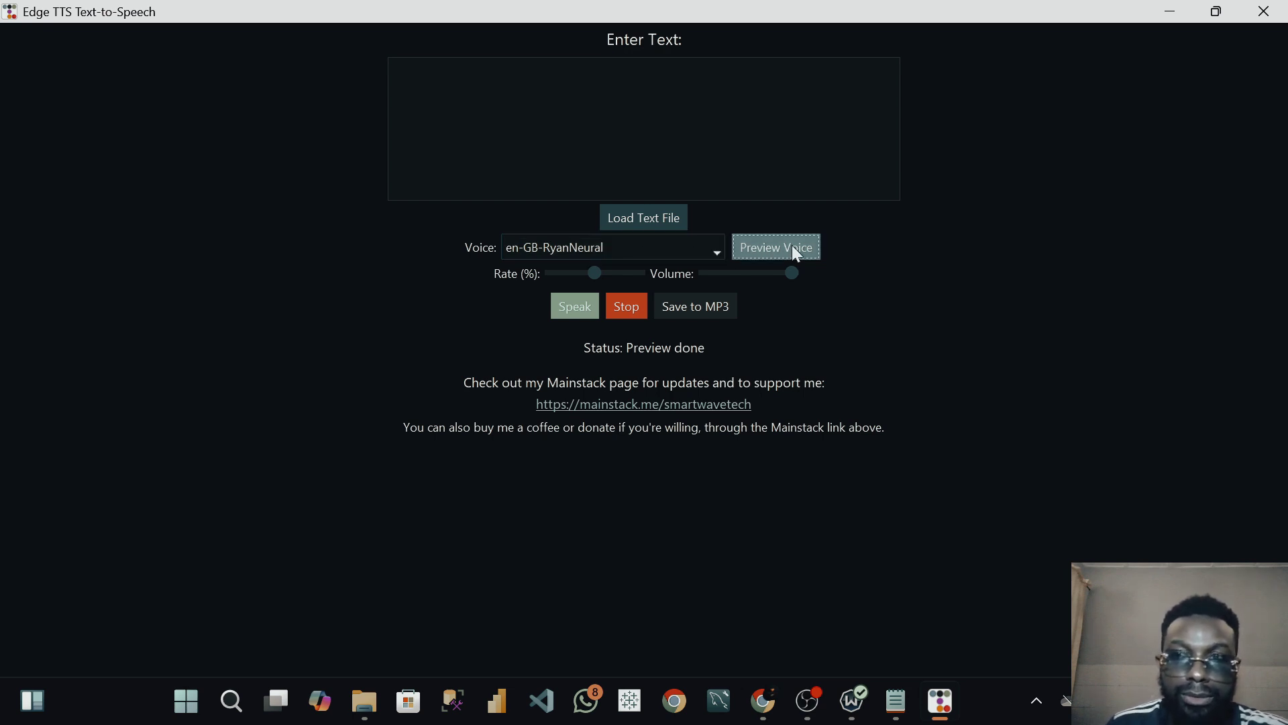
click(1171, 11)
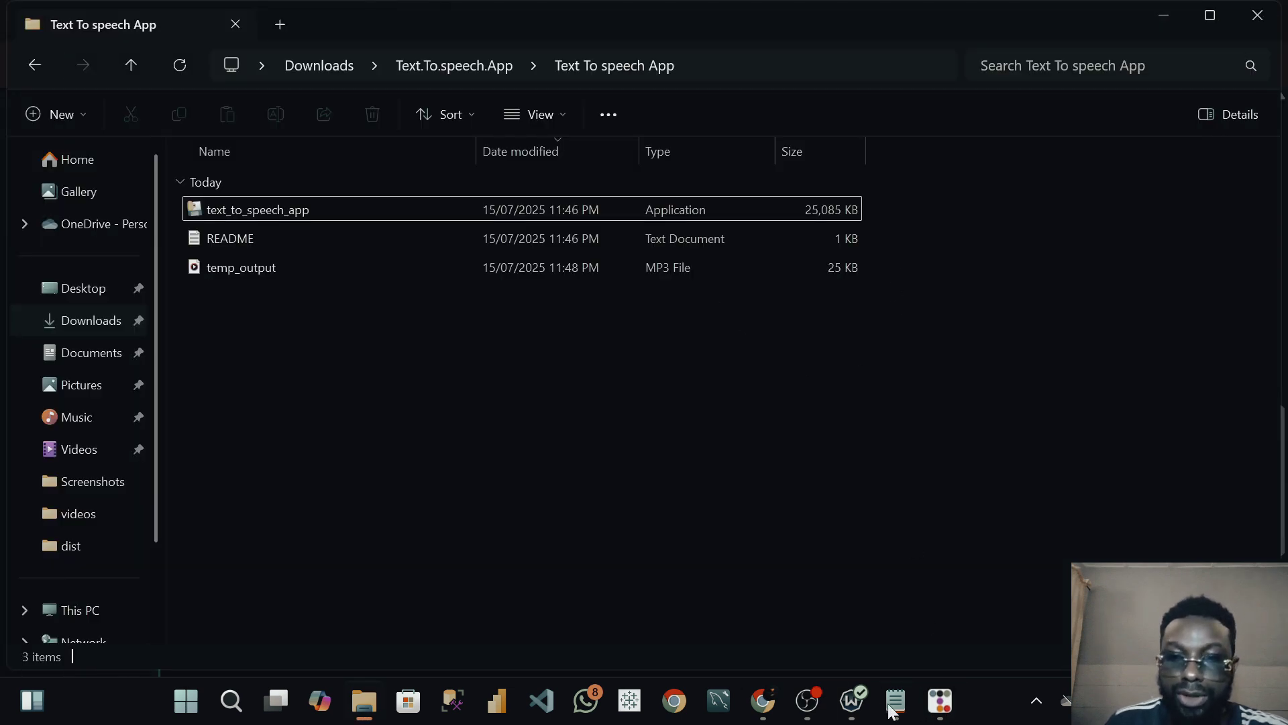
click(938, 701)
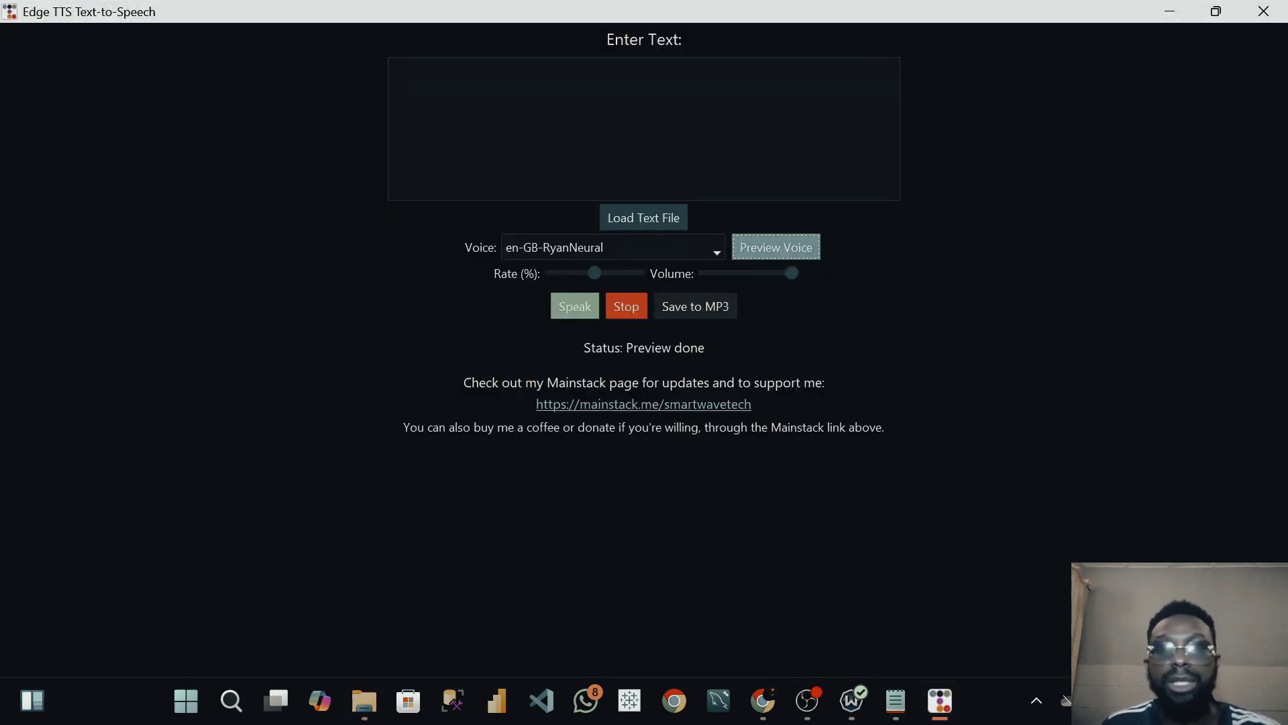
Switch to Chrome and copy the headline and intro paragraph about the most realistic voice AI platform from the ElevenLabs homepage
click(1169, 12)
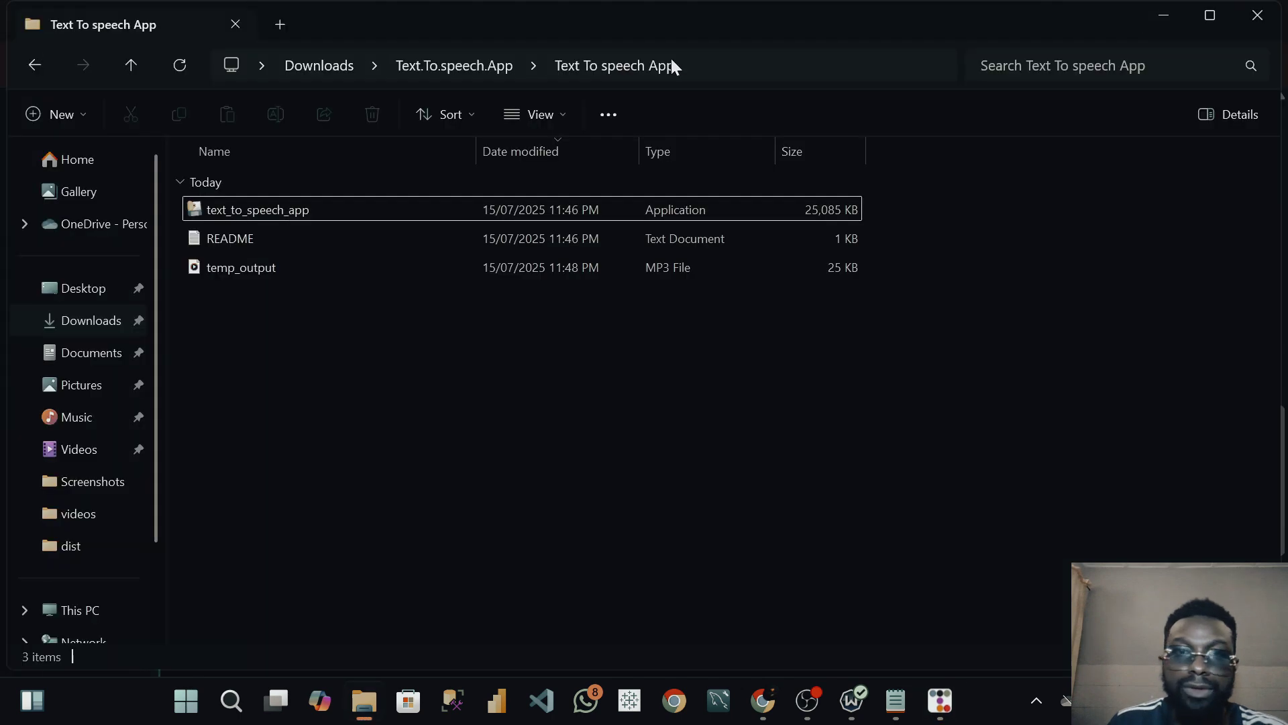
click(763, 700)
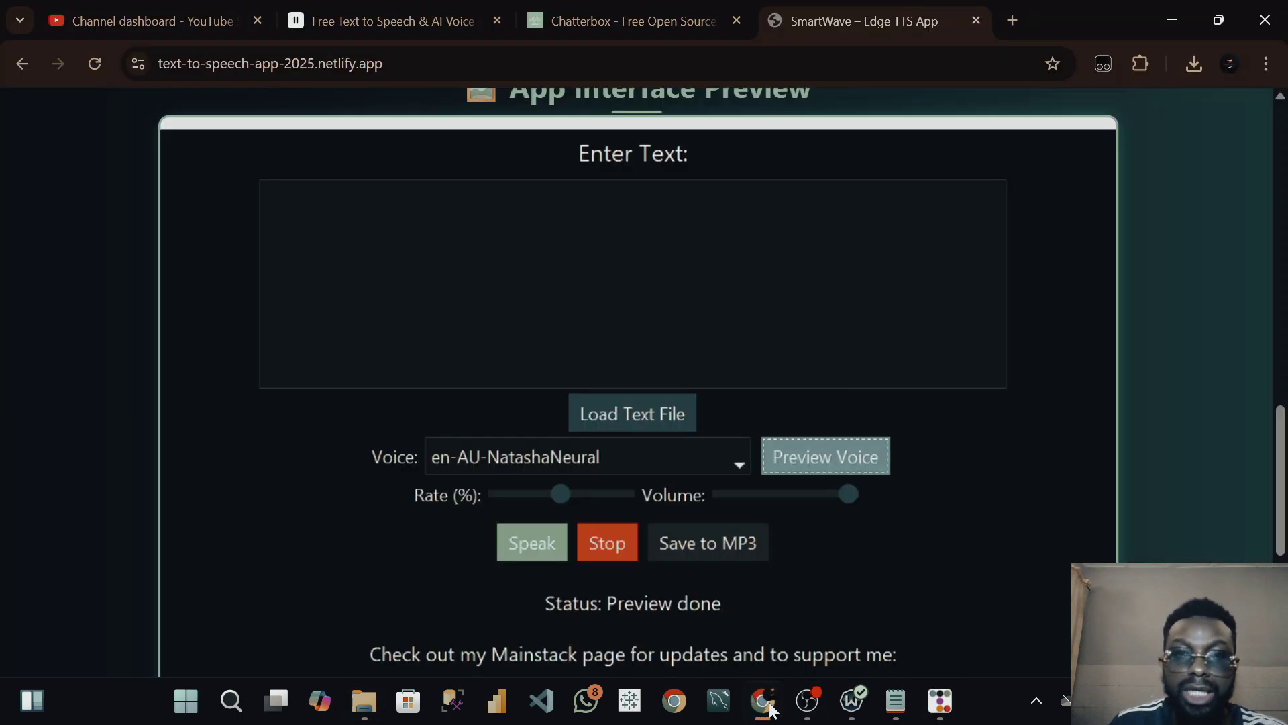
click(351, 17)
scroll(683, 379, down, 3)
scroll(683, 379, down, 2)
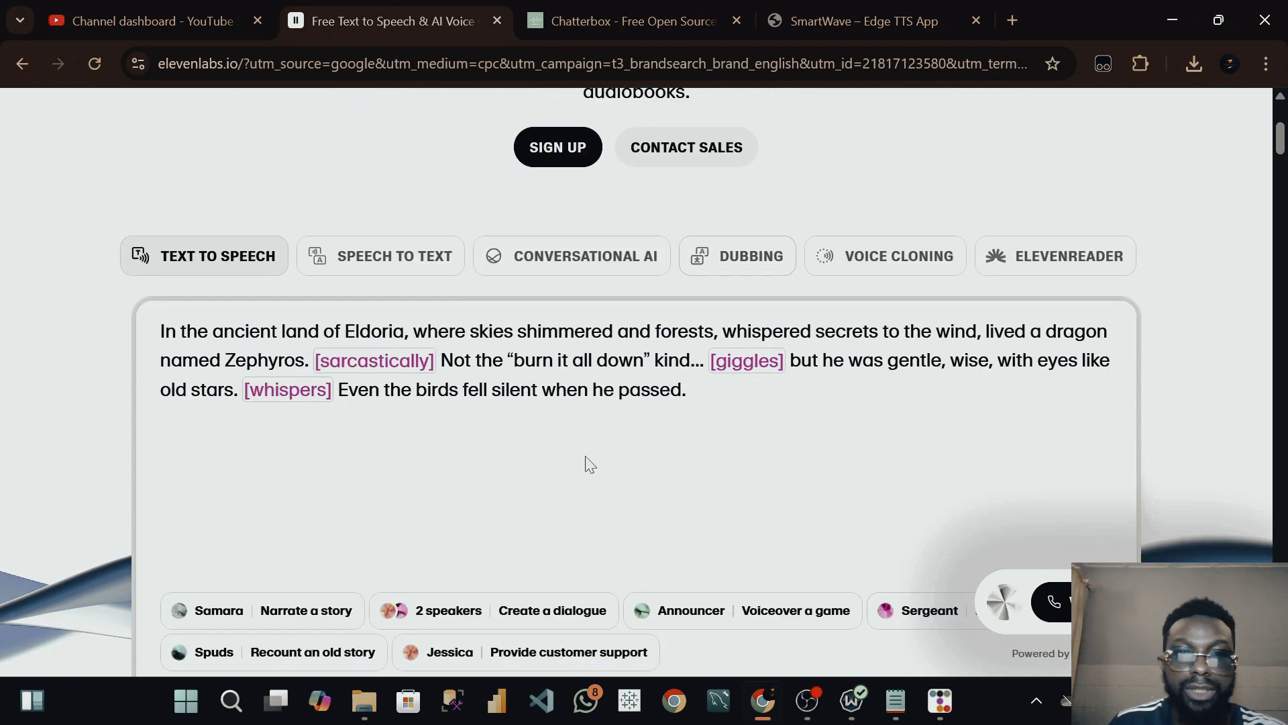
drag(384, 391, 138, 330)
scroll(492, 425, up, 4)
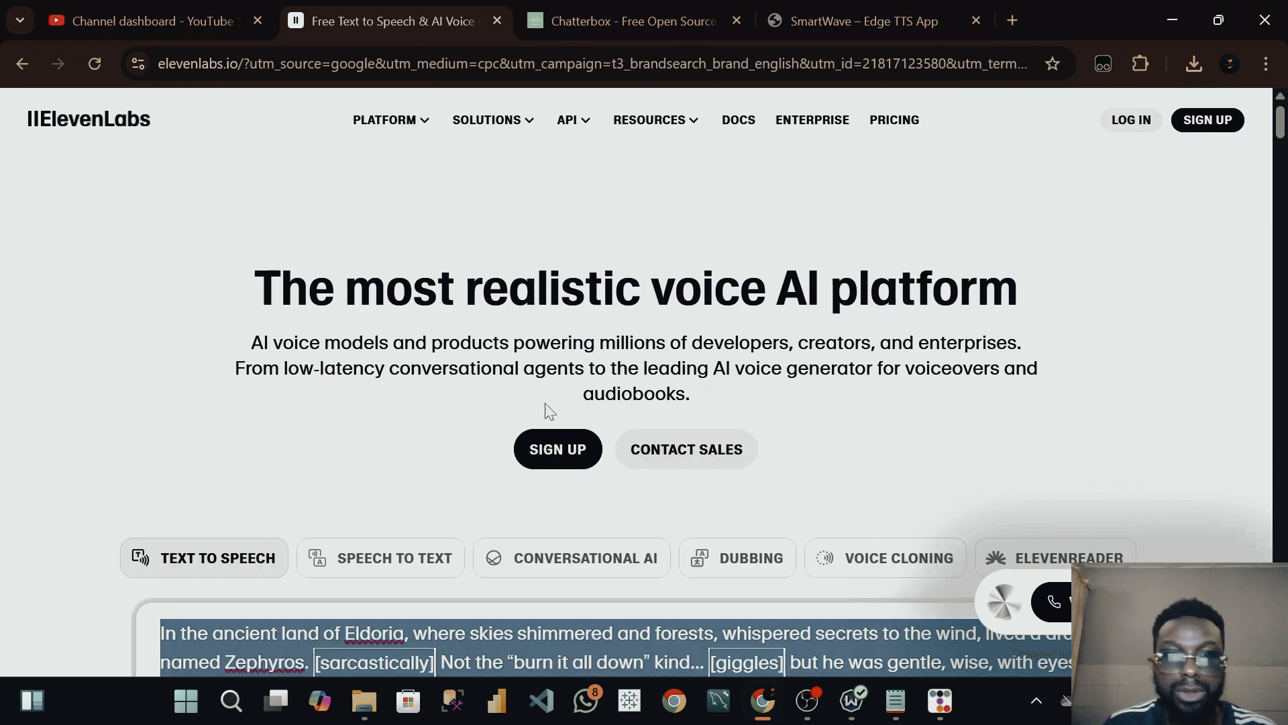
drag(232, 283, 867, 402)
key(ctrl+c)
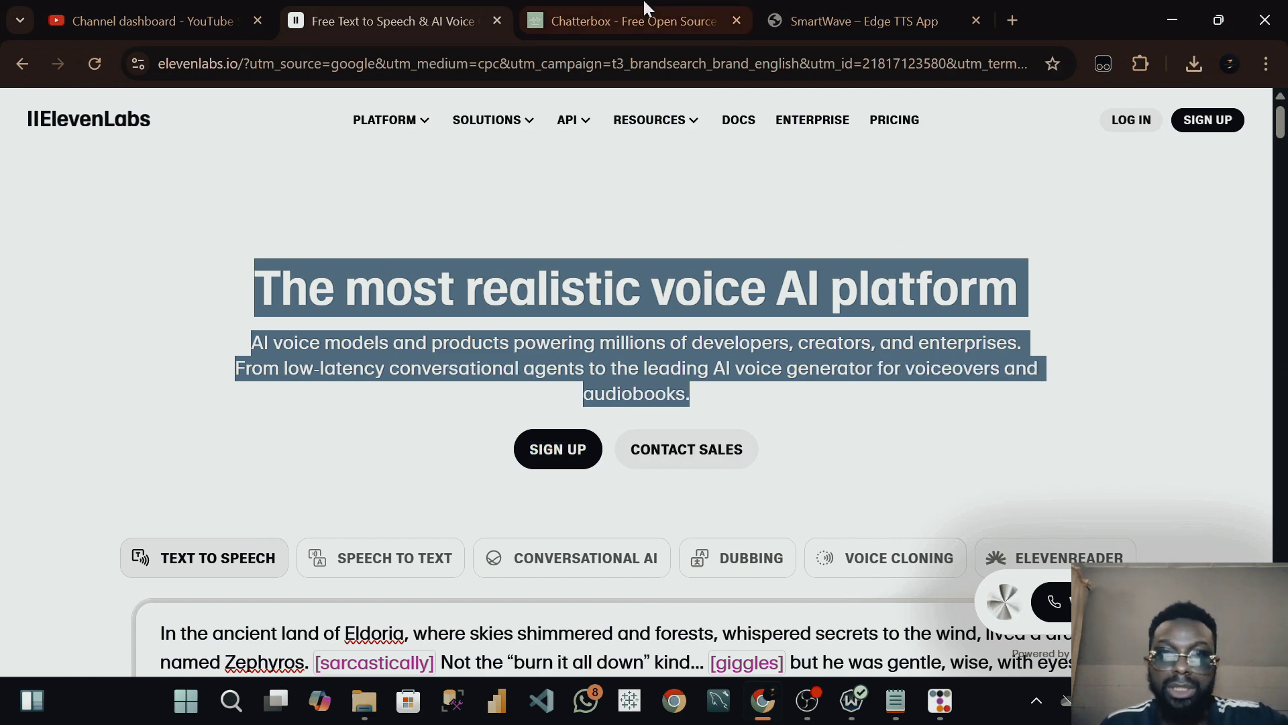
Return to Edge TTS Text-to-Speech, paste the copied ElevenLabs text into the empty text box and have it spoken
click(884, 25)
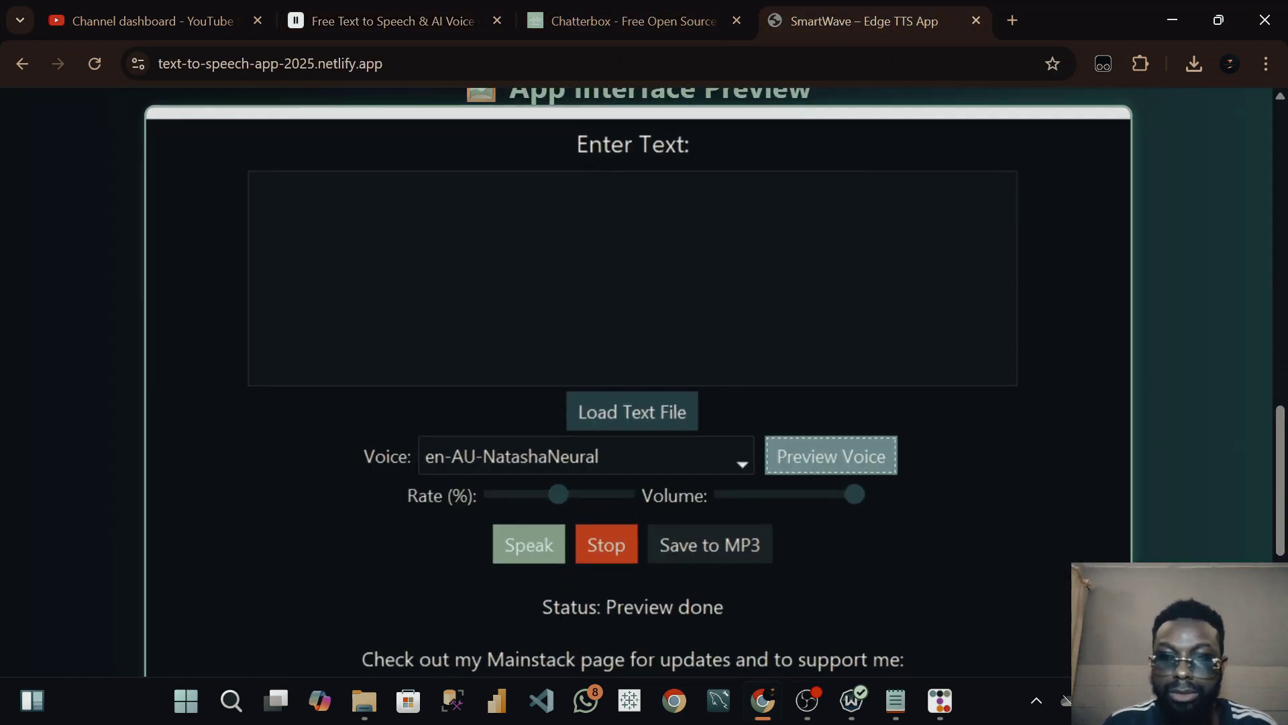
click(940, 701)
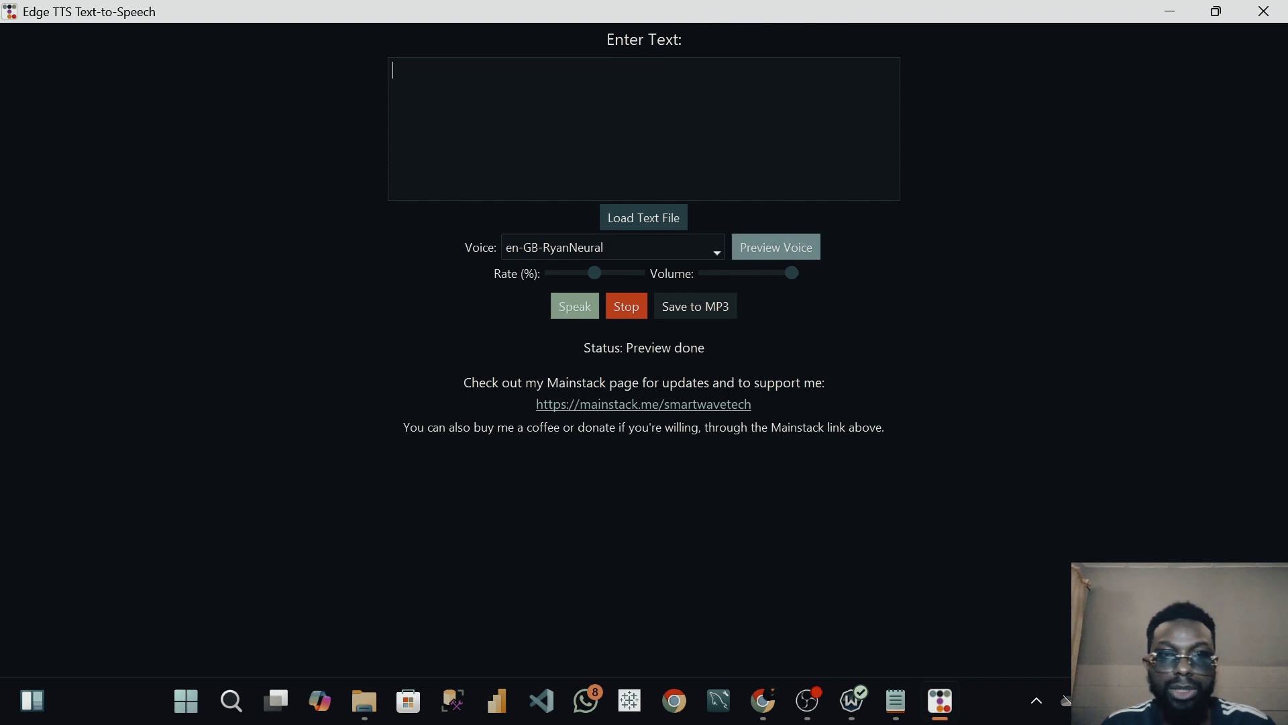
key(ctrl+v)
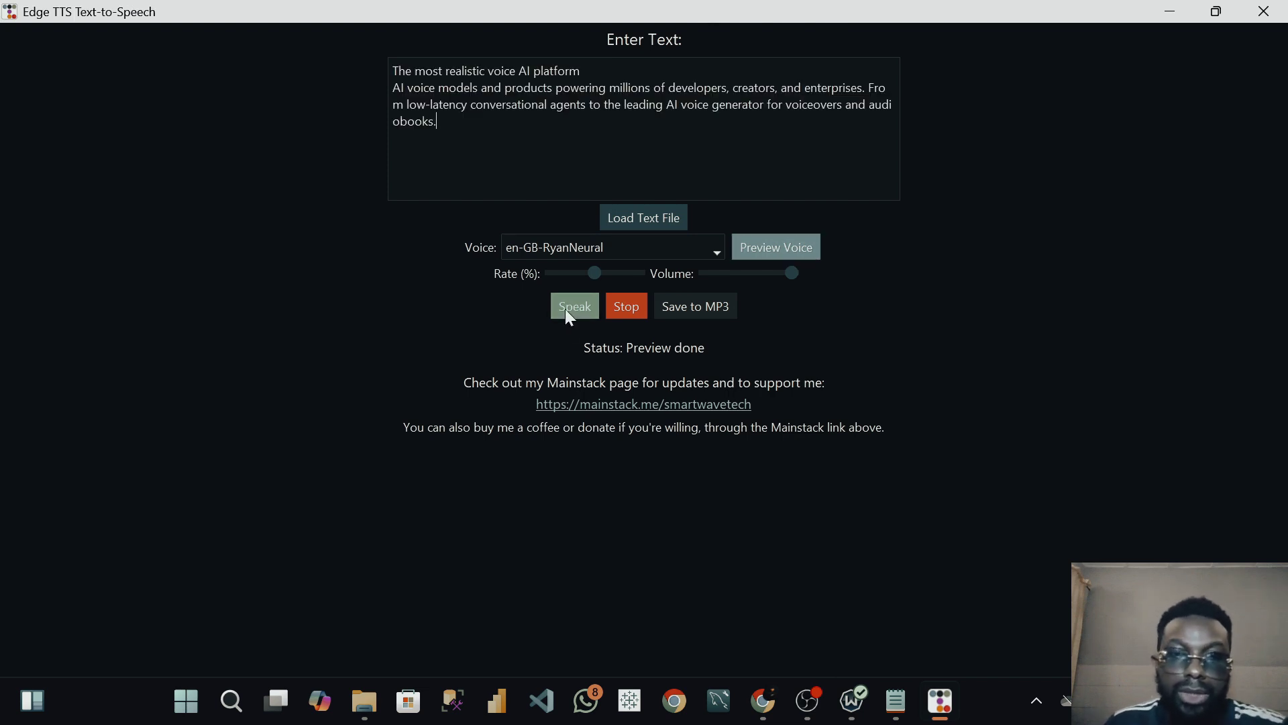
click(574, 307)
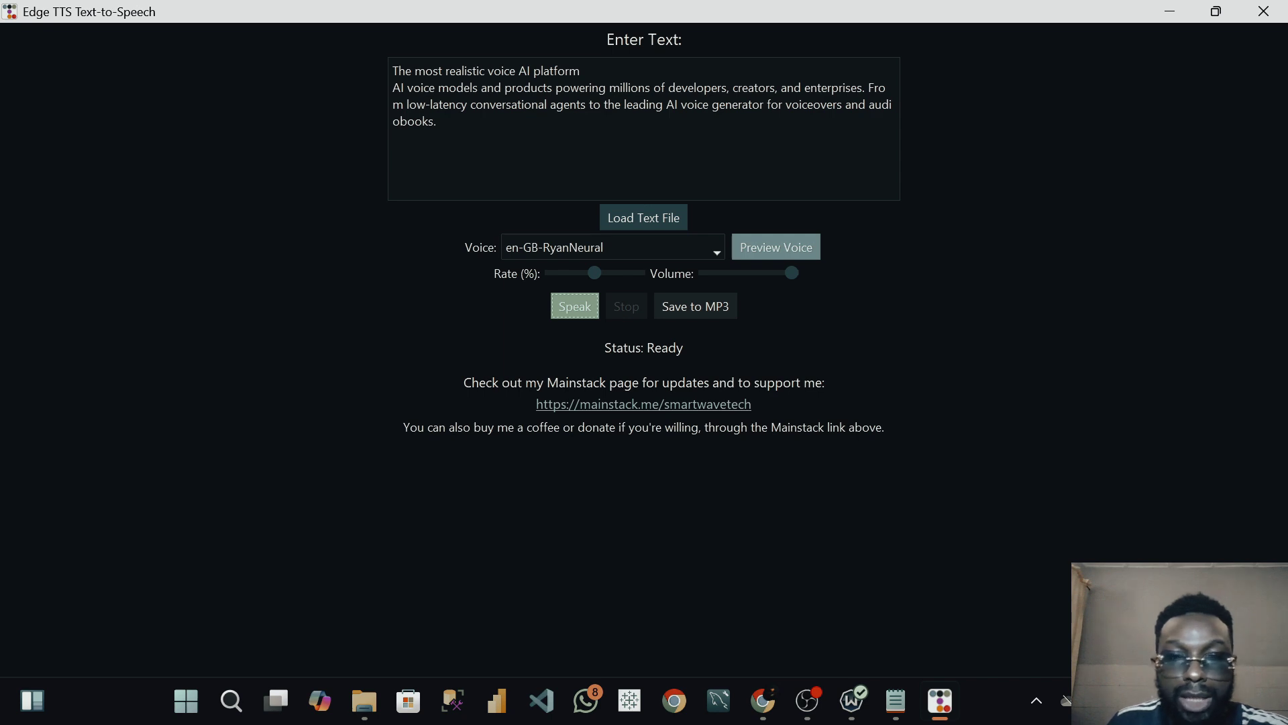
Save the spoken text as an MP3 file named v1 in the Downloads folder
click(716, 310)
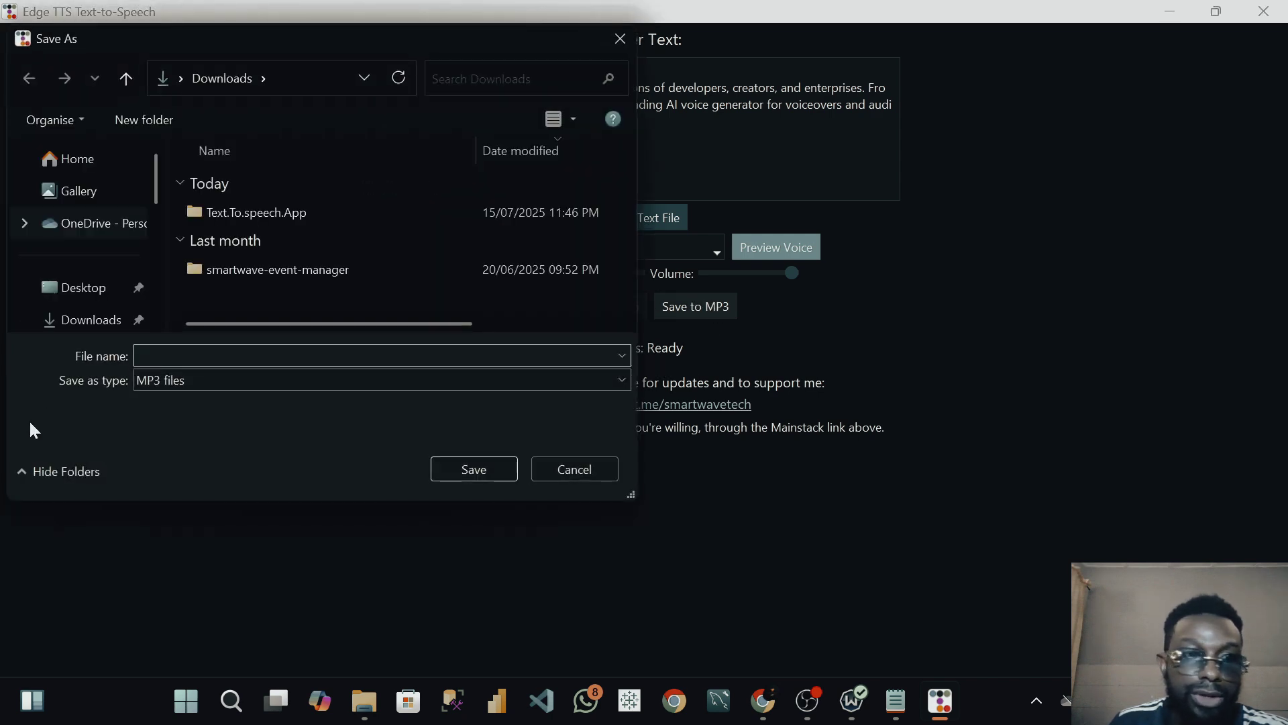
scroll(72, 321, down, 1)
click(139, 355)
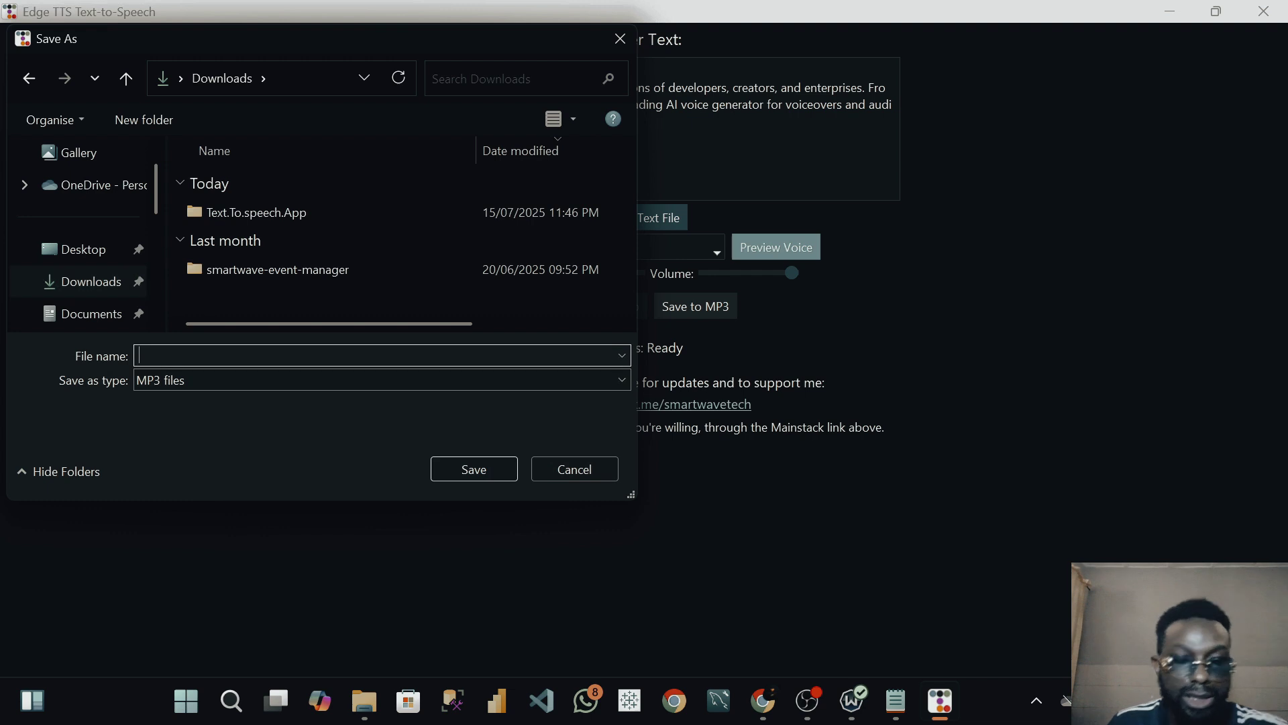
text(v)
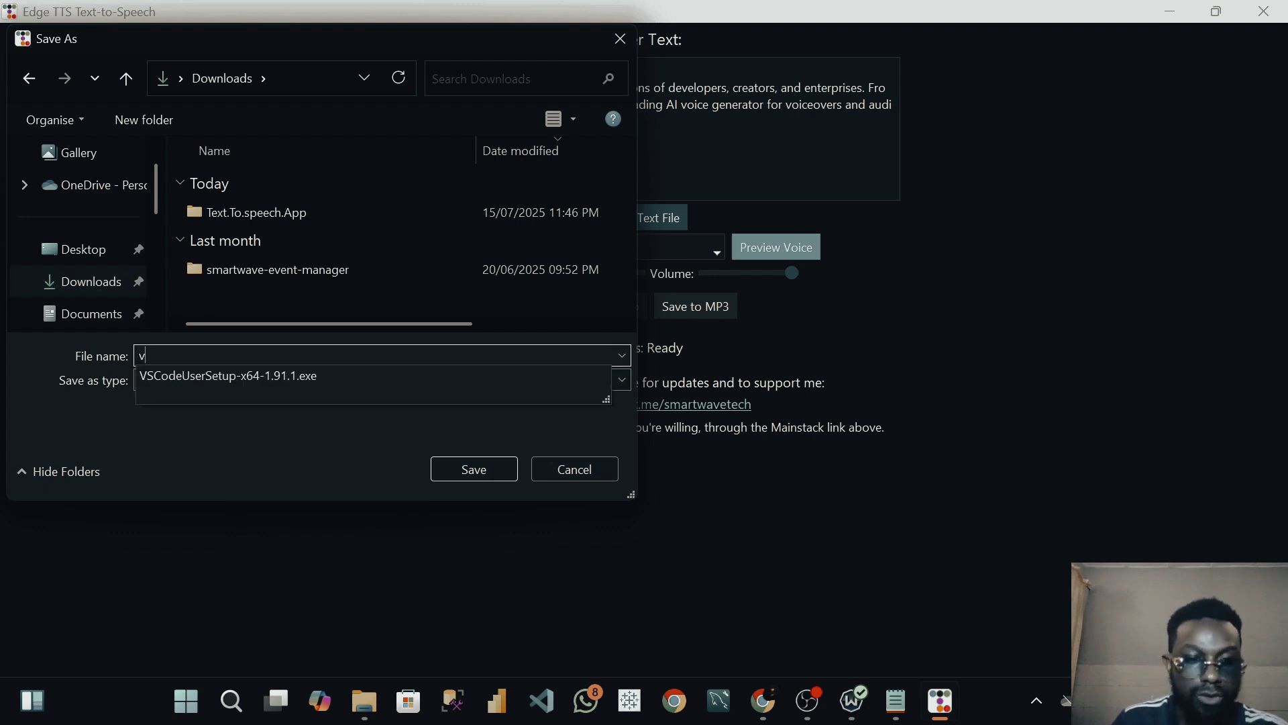
text(1)
click(487, 471)
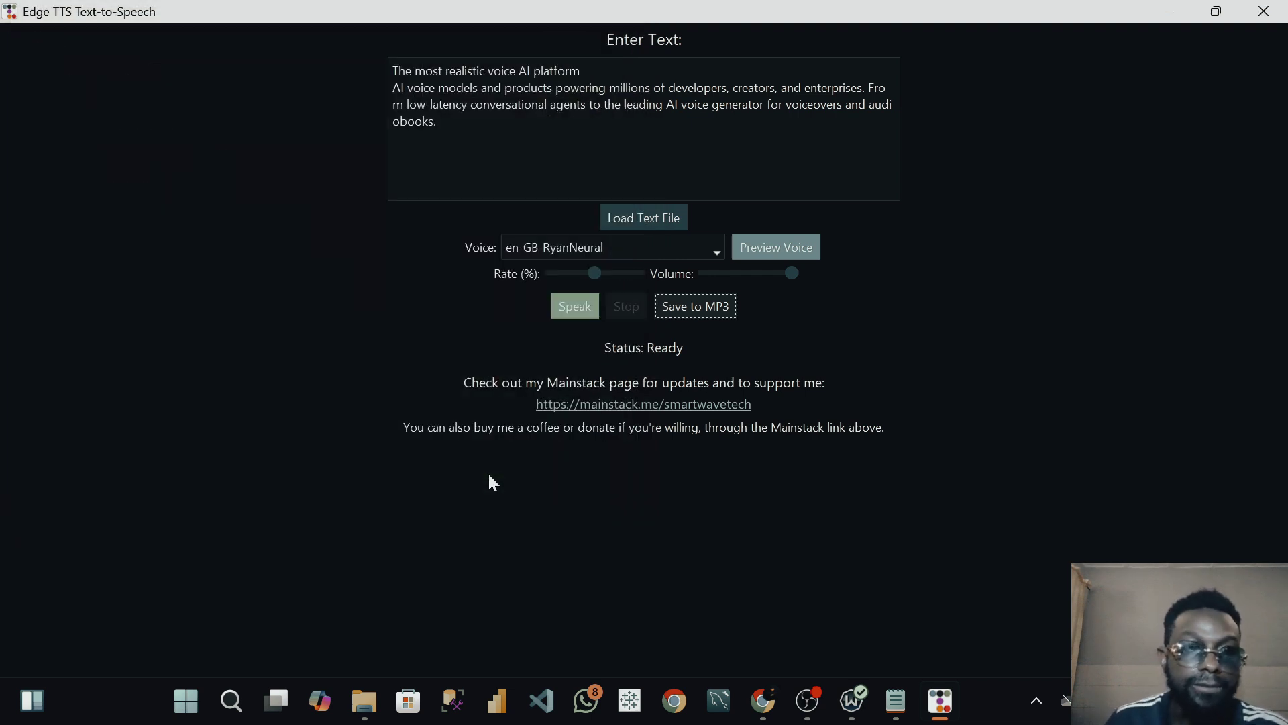
Switch to File Explorer, play the temp_output MP3 in Downloads > Text.To.speech.App > Text To speech App, and close the player
click(1177, 16)
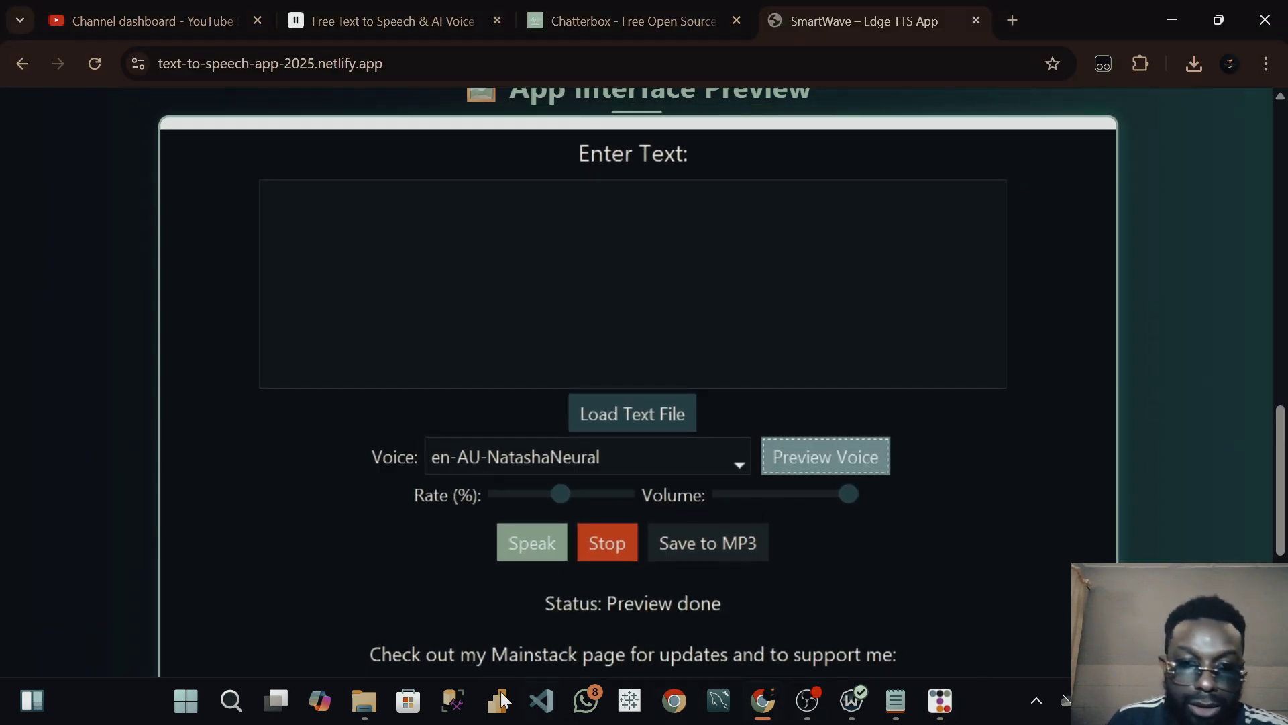
click(363, 705)
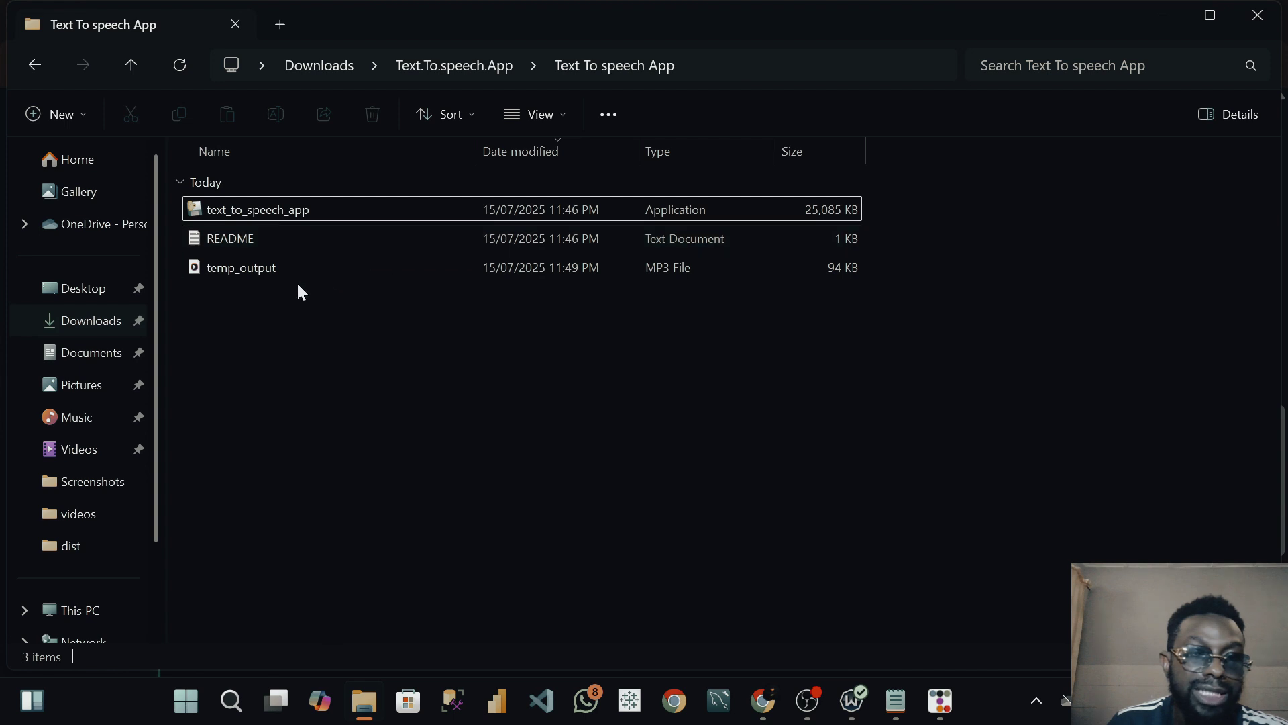
mouse_move(263, 272)
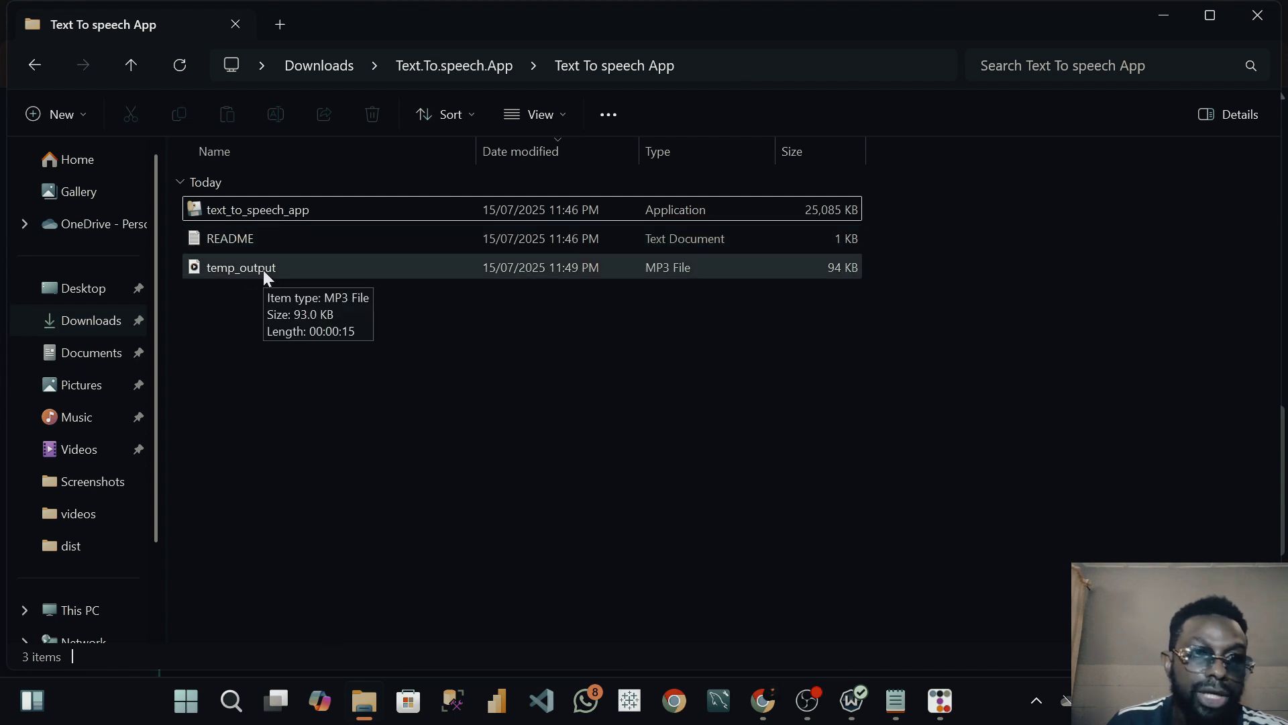
click(87, 322)
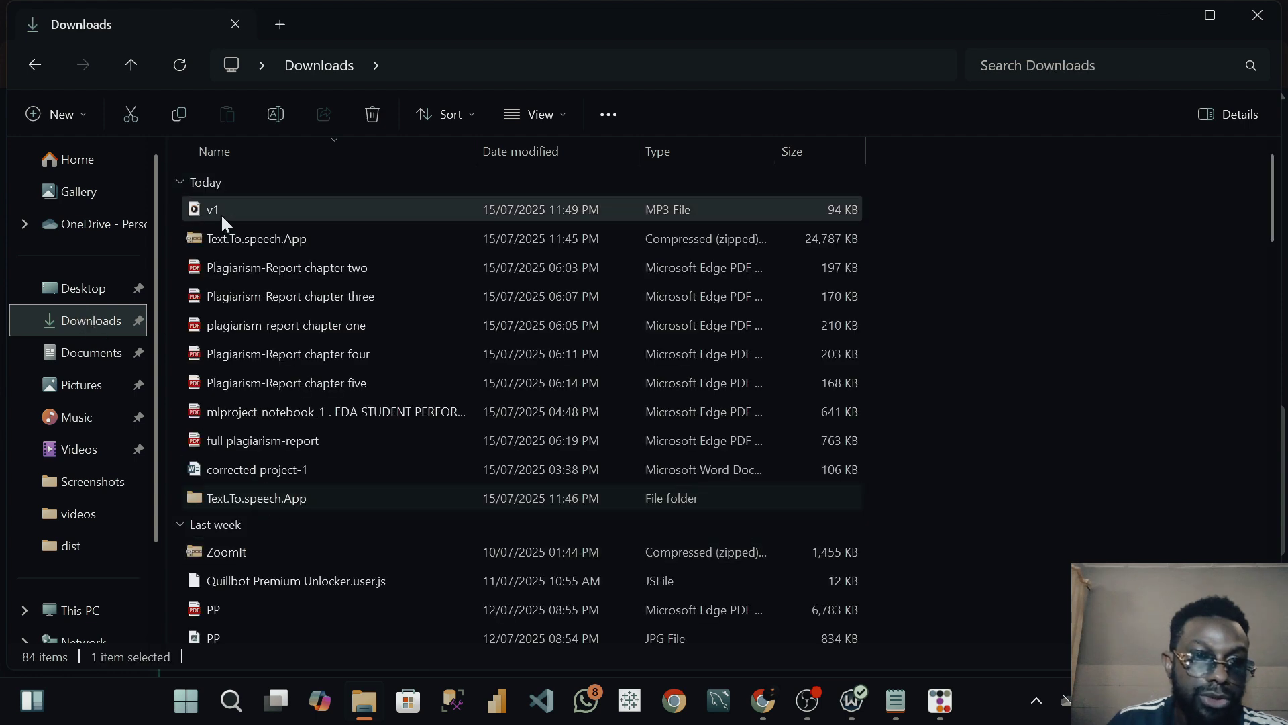
click(292, 495)
double_click(291, 495)
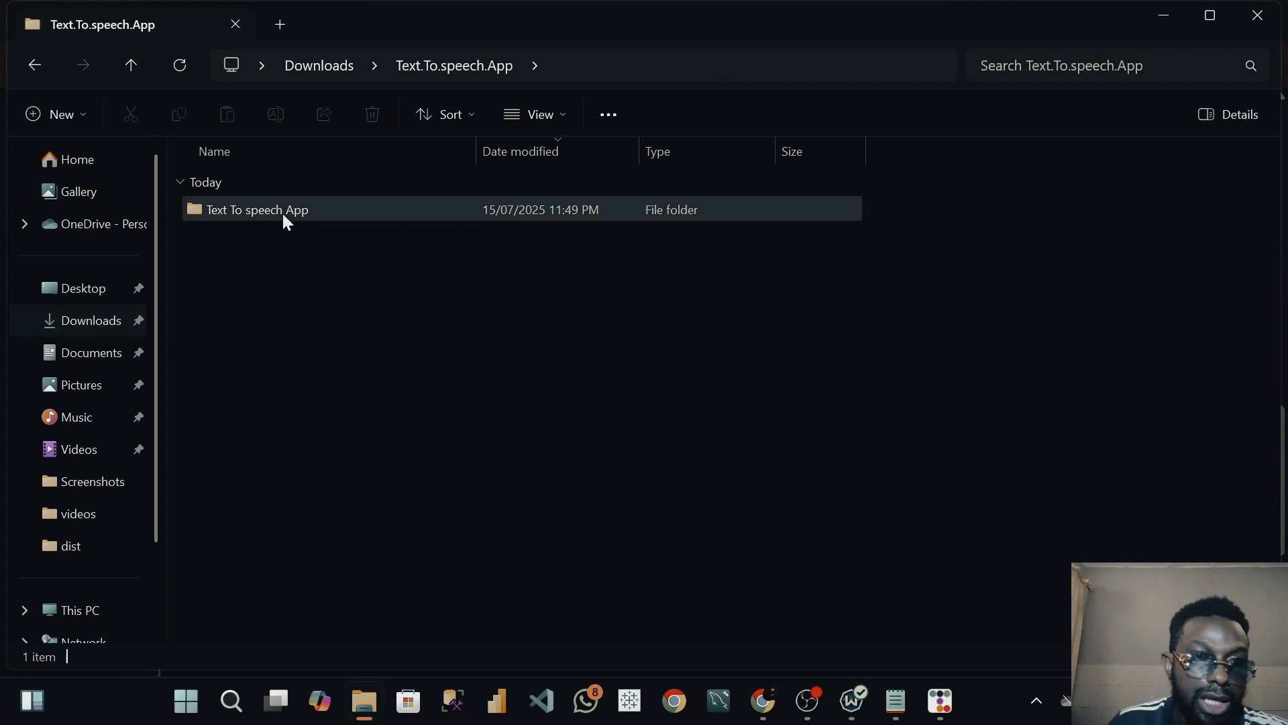
click(282, 211)
double_click(282, 211)
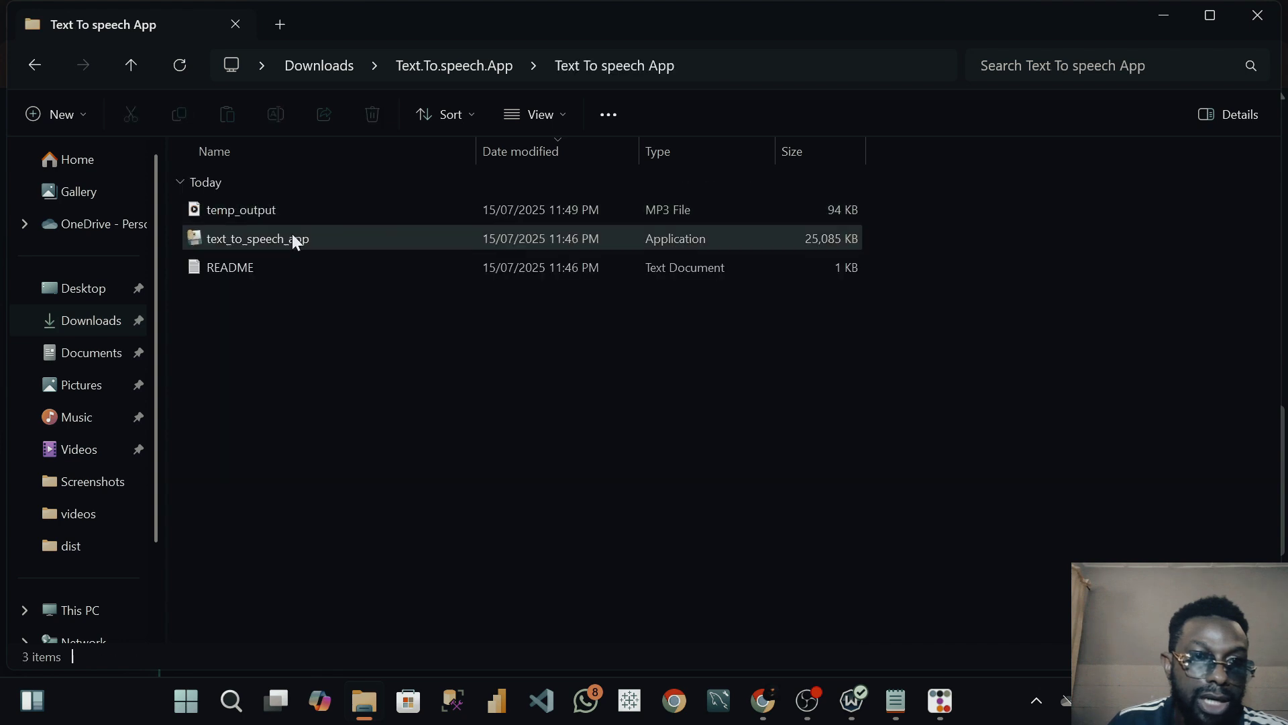
click(288, 201)
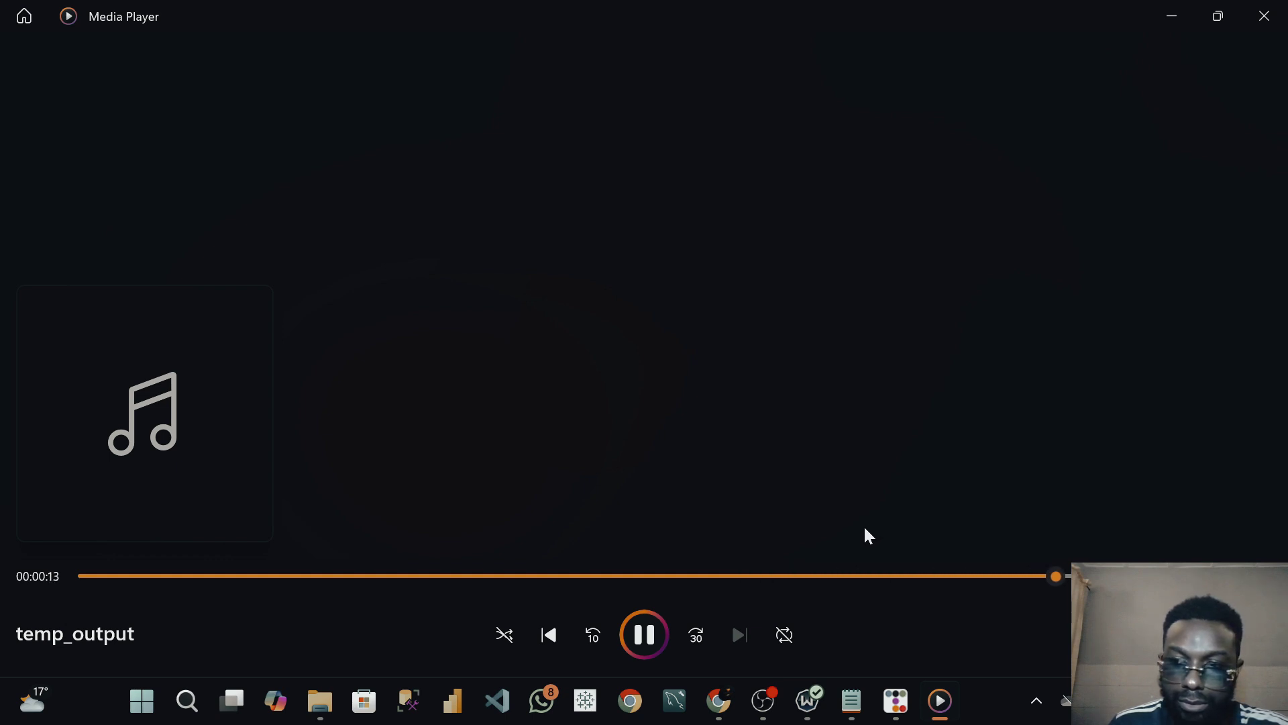
click(1271, 20)
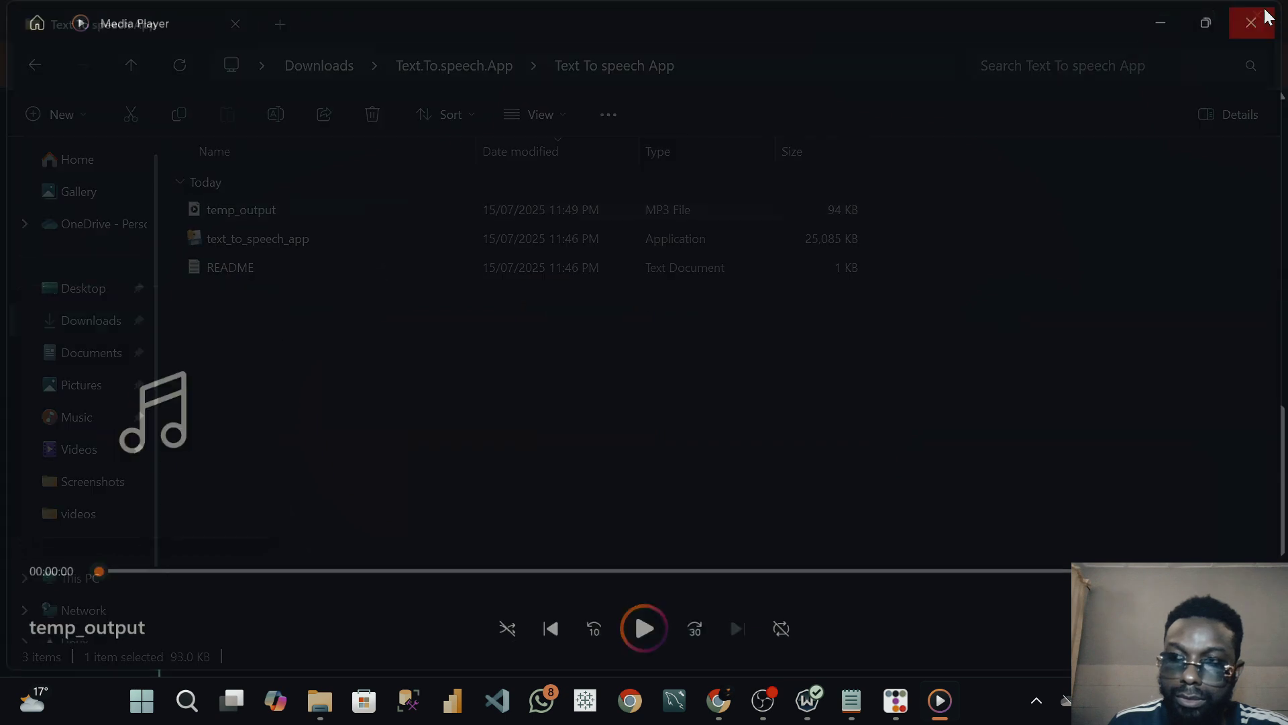
Play the saved v1 MP3 from the Downloads folder, then close the player and put File Explorer away
click(82, 321)
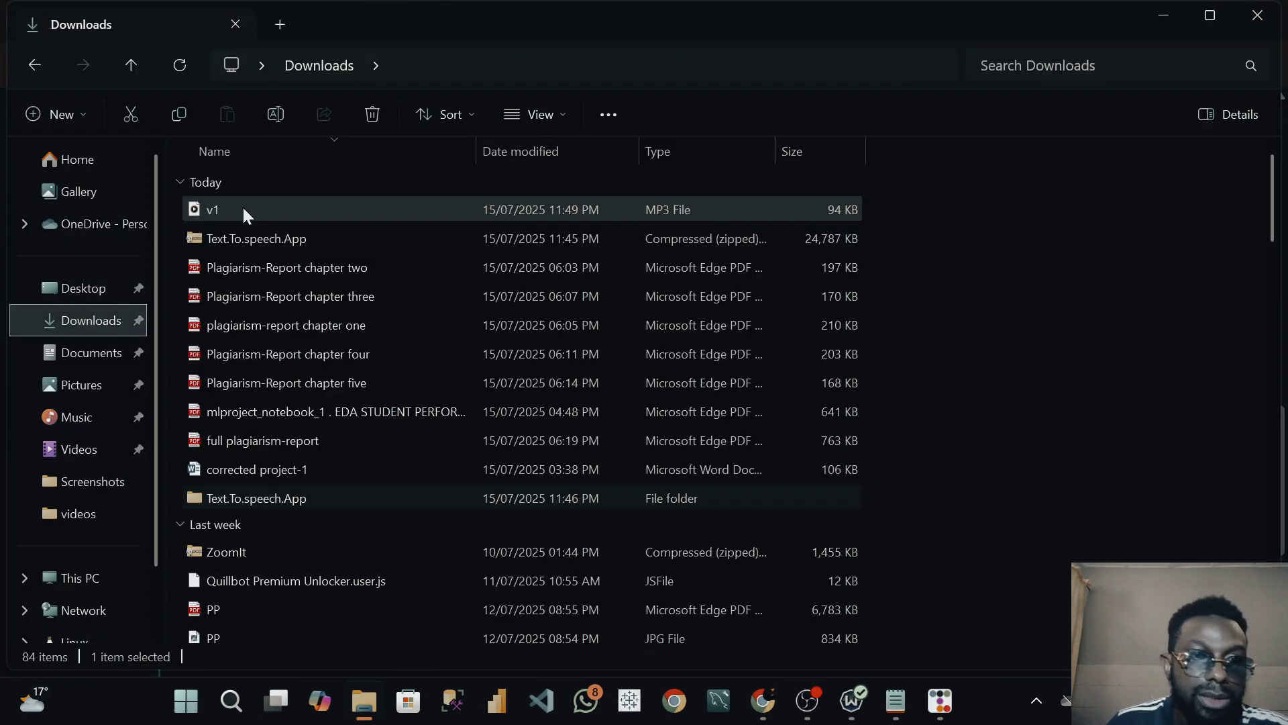
double_click(243, 206)
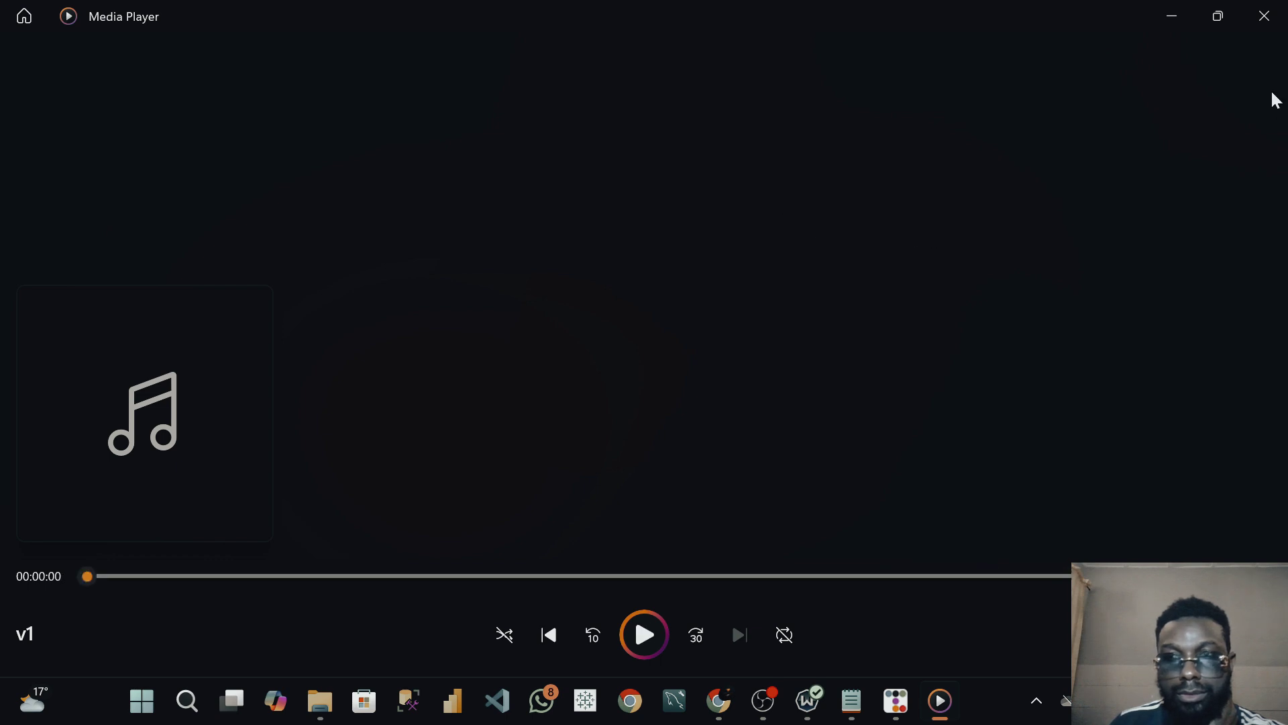
click(1264, 16)
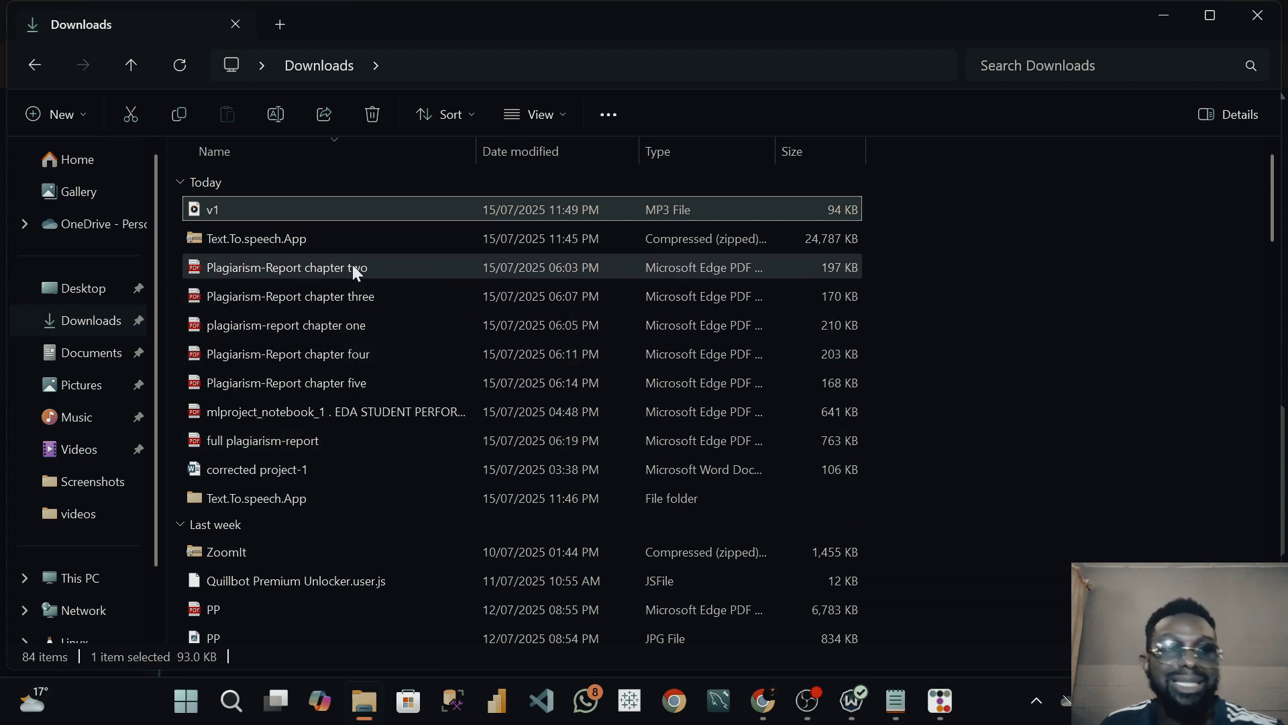
click(1165, 20)
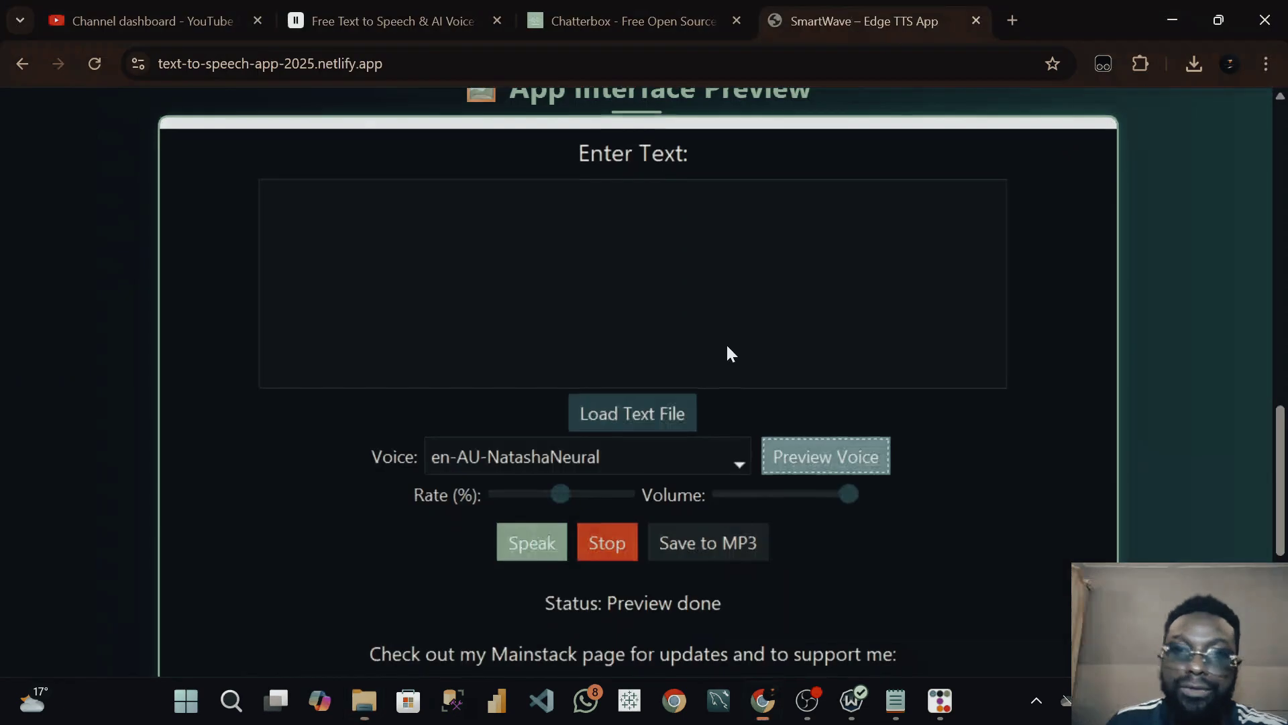
Return to Edge TTS Text-to-Speech, open its Mainstack support link and find the Buy Me Coffee section on the page
click(938, 709)
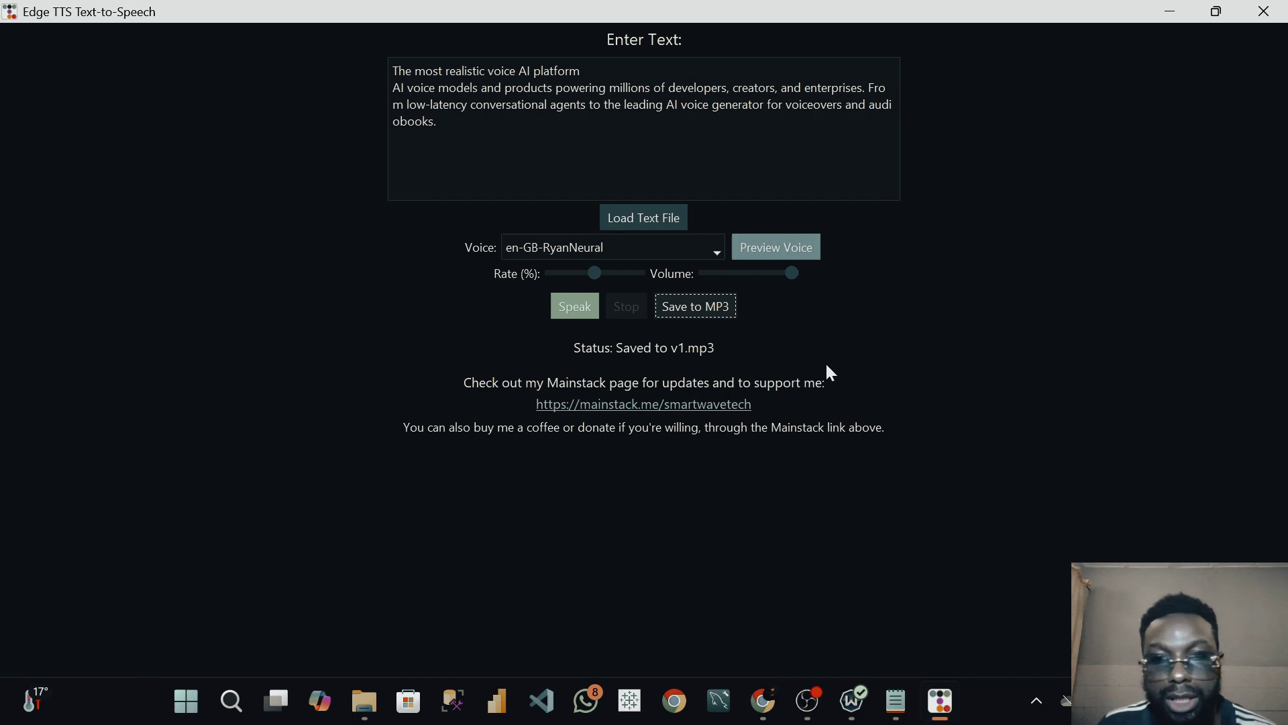
click(633, 407)
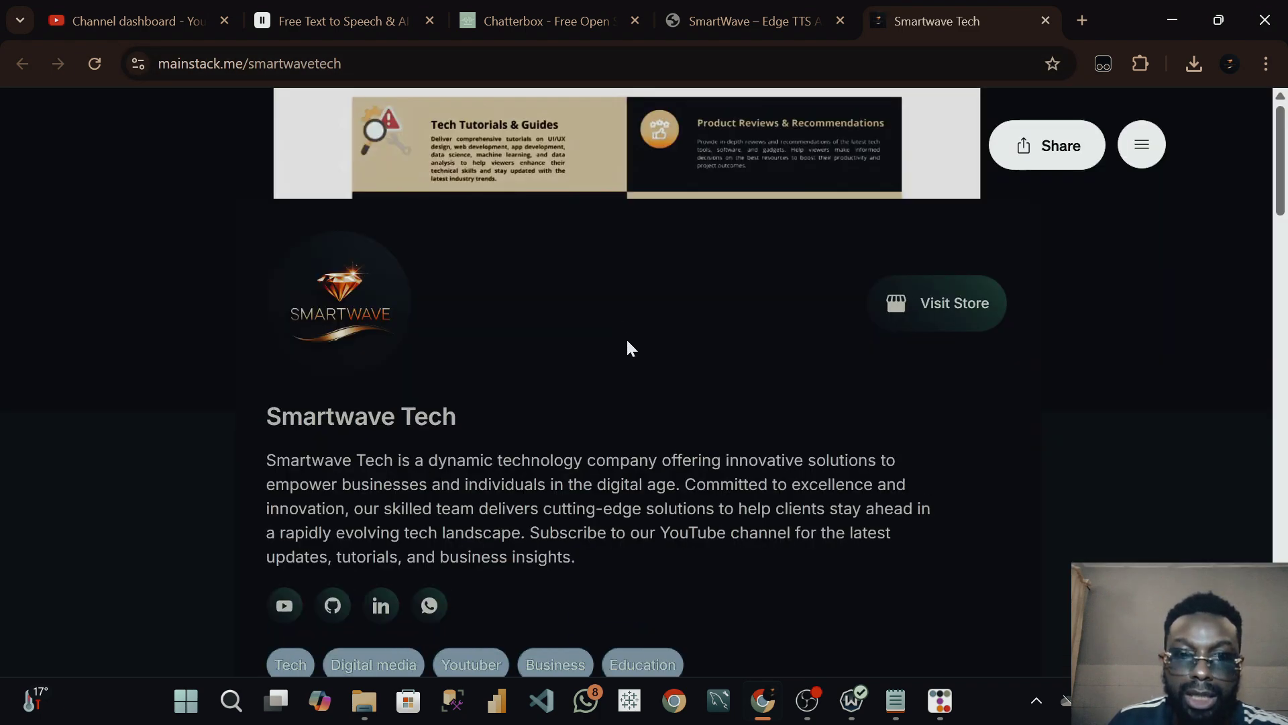
scroll(627, 345, down, 20)
scroll(654, 388, down, 10)
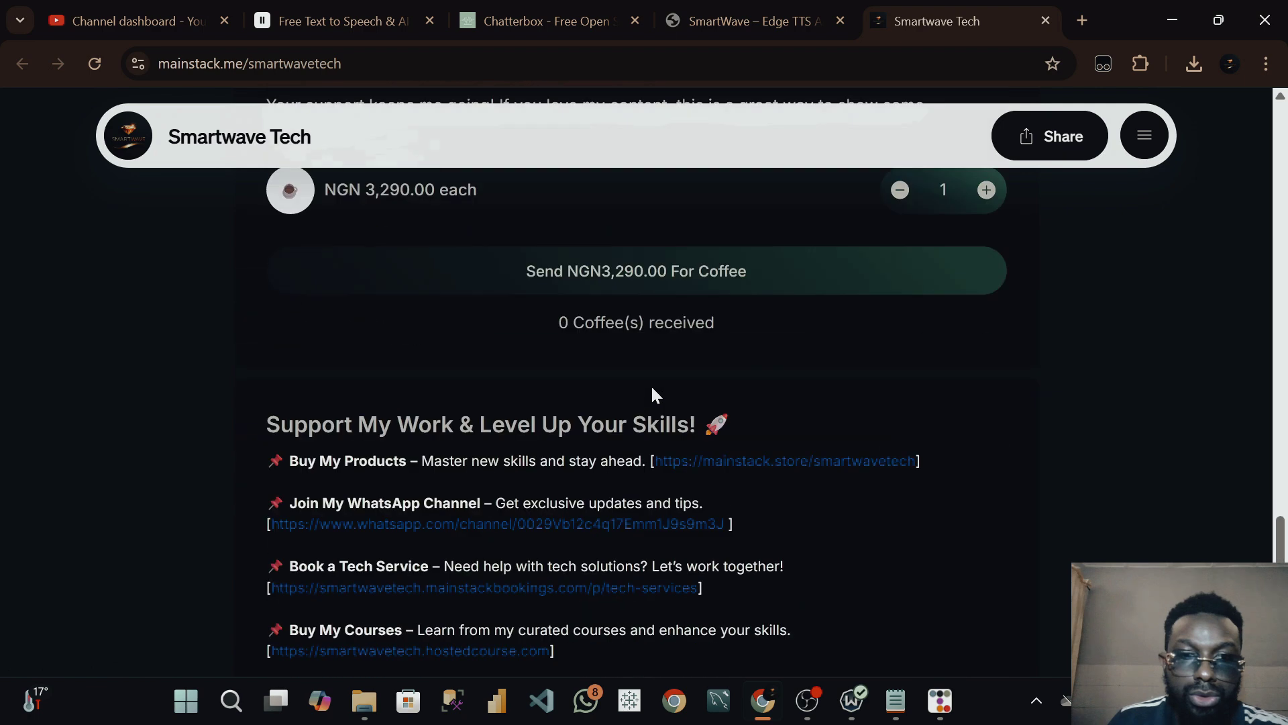
scroll(572, 436, up, 3)
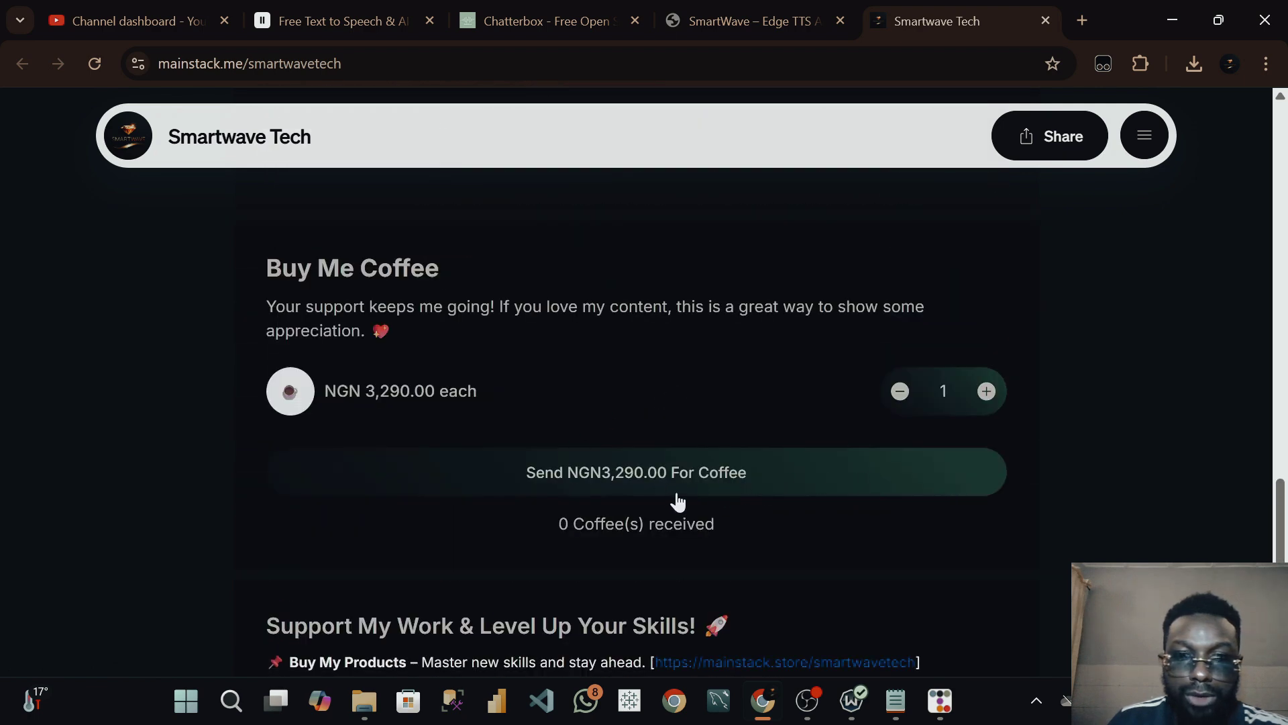
Open the checkout for sending one coffee and review its contact, message and currency fields
click(583, 478)
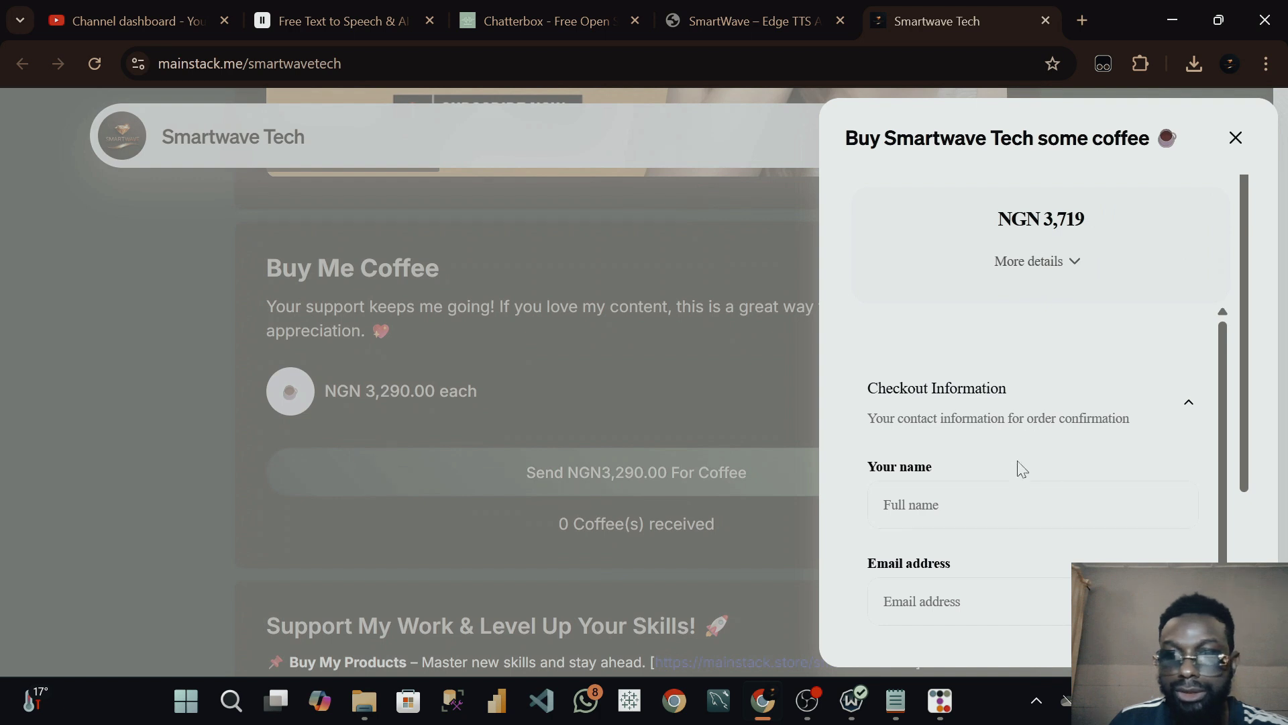
scroll(1063, 321, down, 4)
scroll(1070, 273, up, 4)
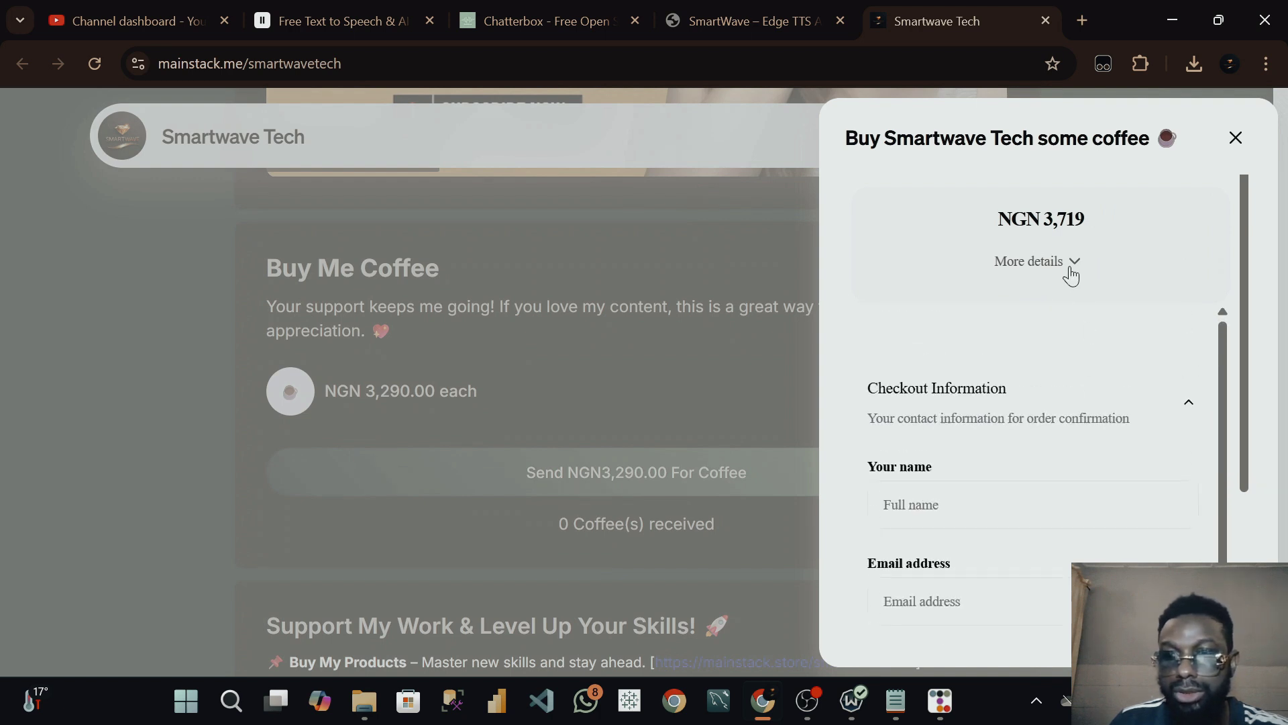
scroll(1065, 388, down, 4)
scroll(986, 547, down, 3)
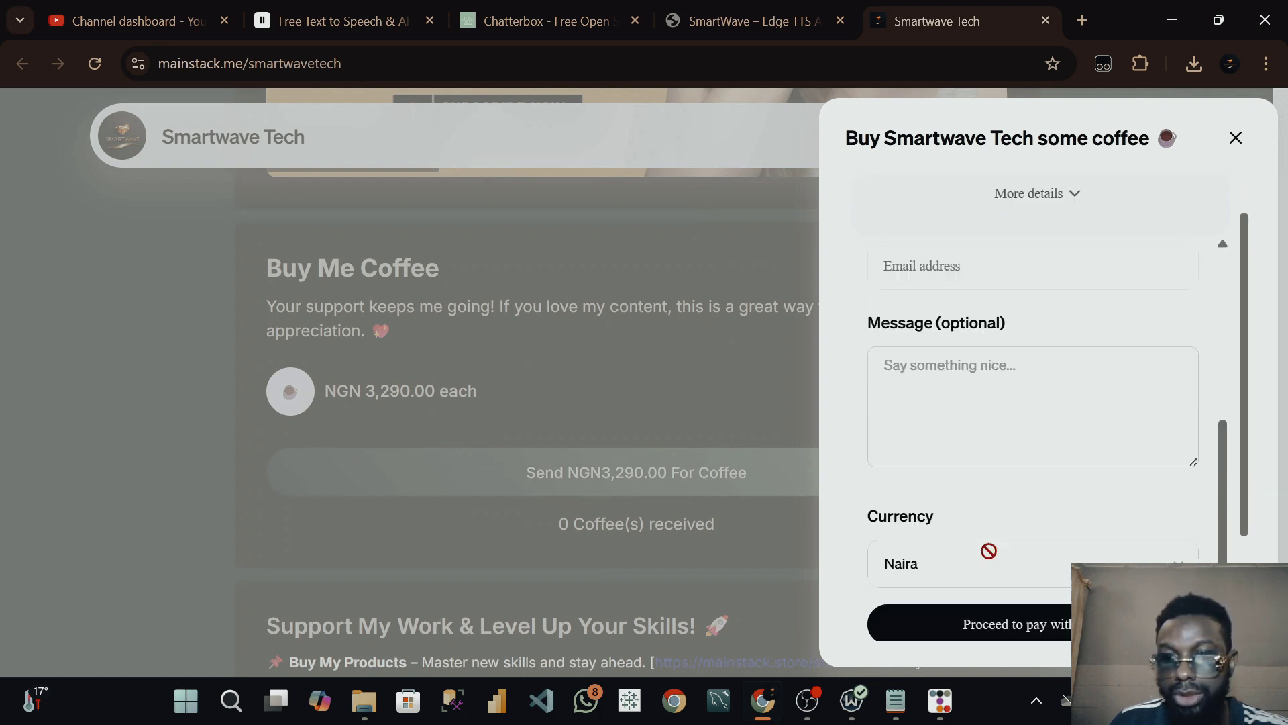
Set the coffee checkout's currency to Euro and check the amount at the head of the form
click(1016, 440)
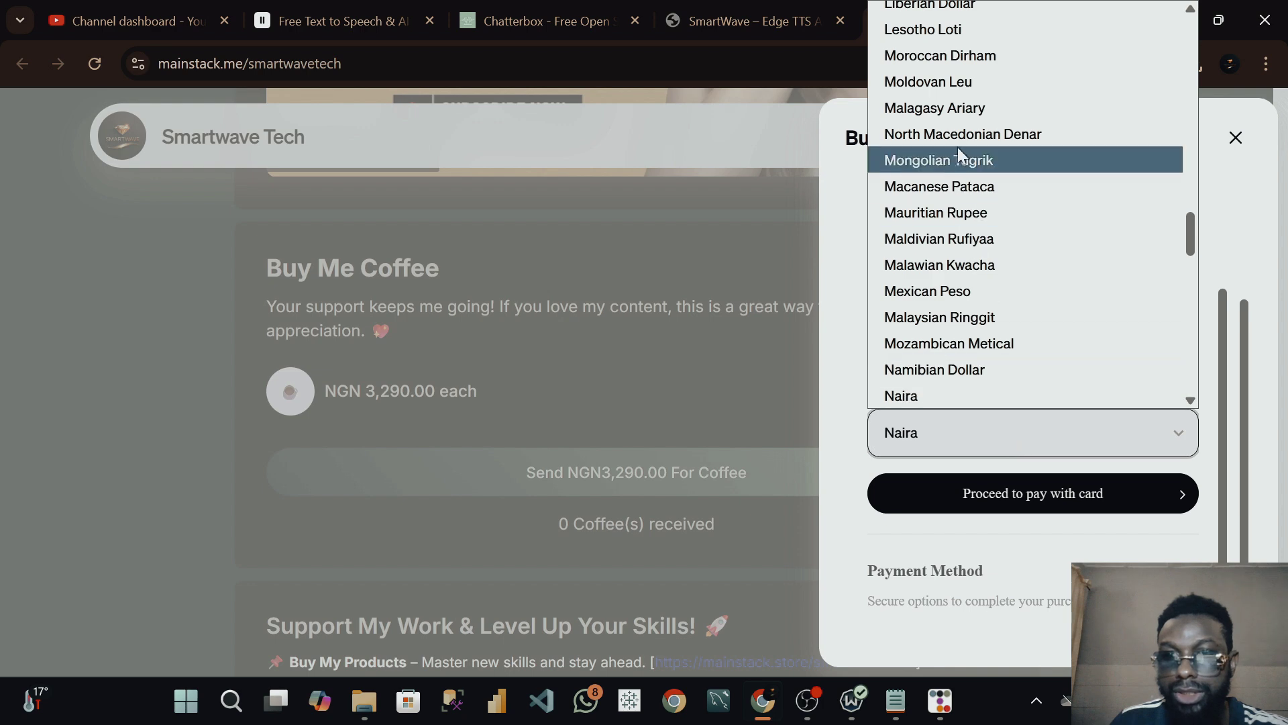
scroll(980, 26, up, 10)
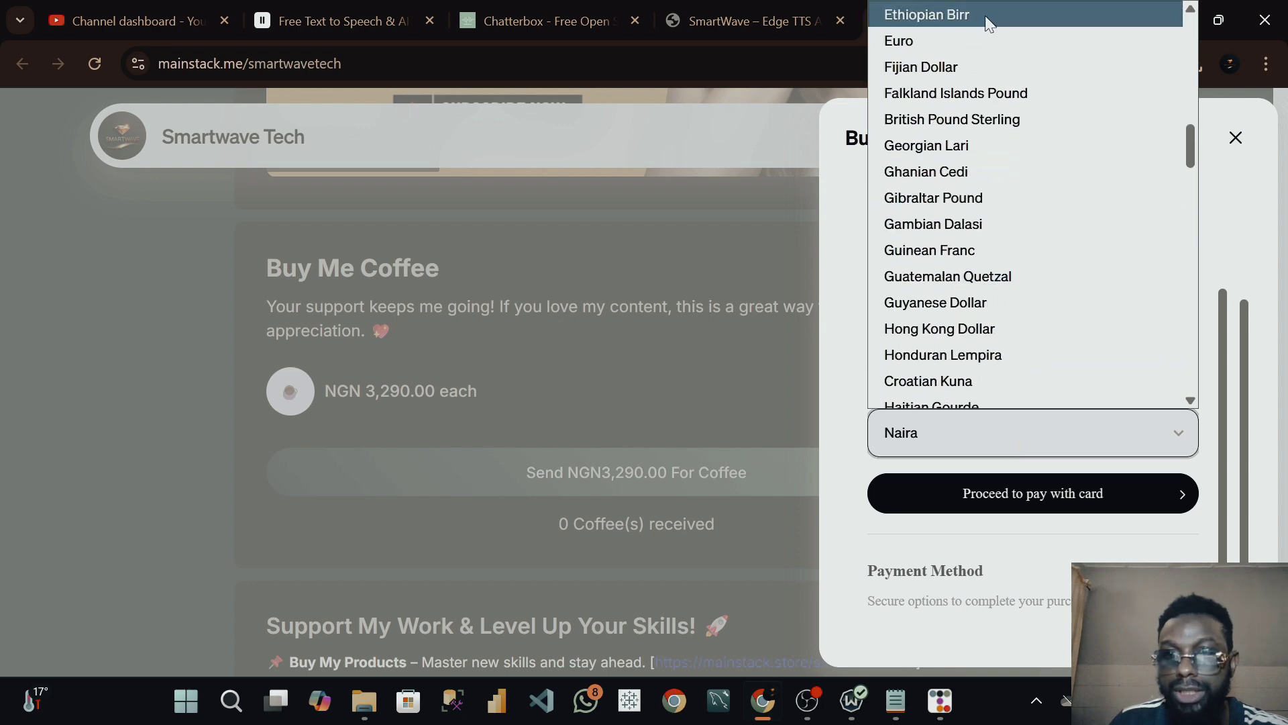
click(960, 42)
scroll(1052, 242, up, 5)
scroll(1087, 293, up, 2)
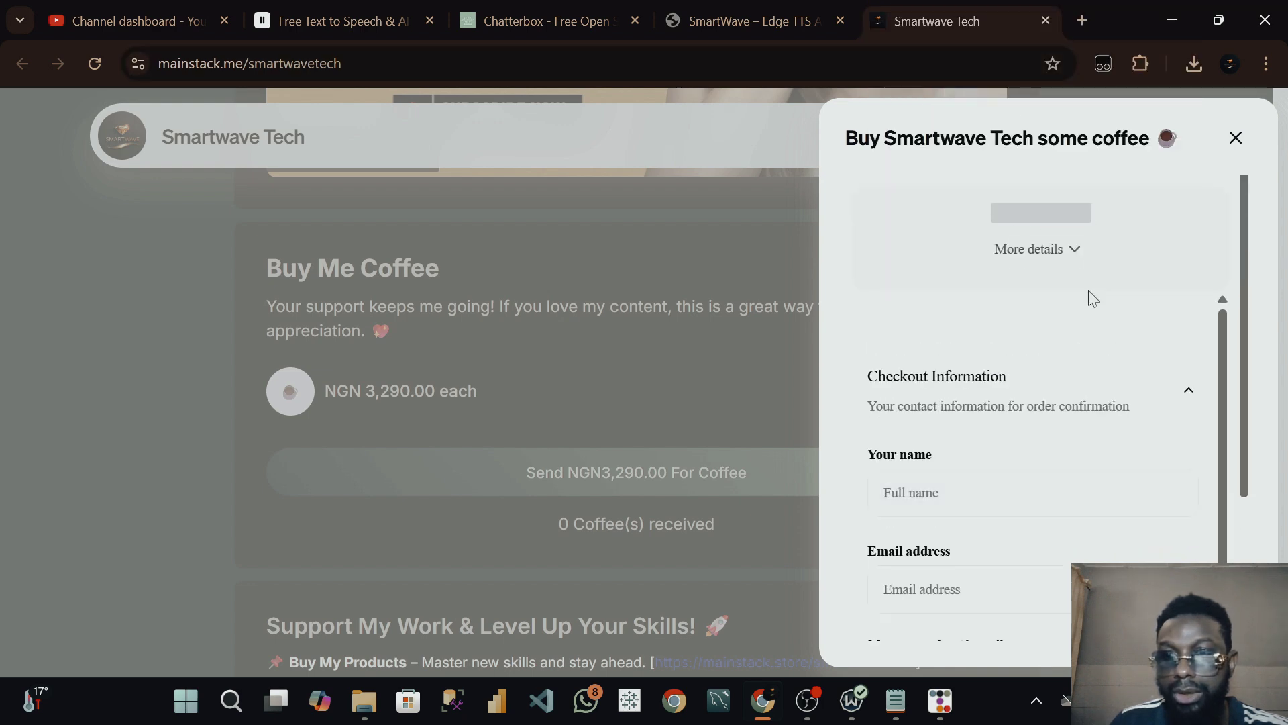
scroll(1061, 275, down, 5)
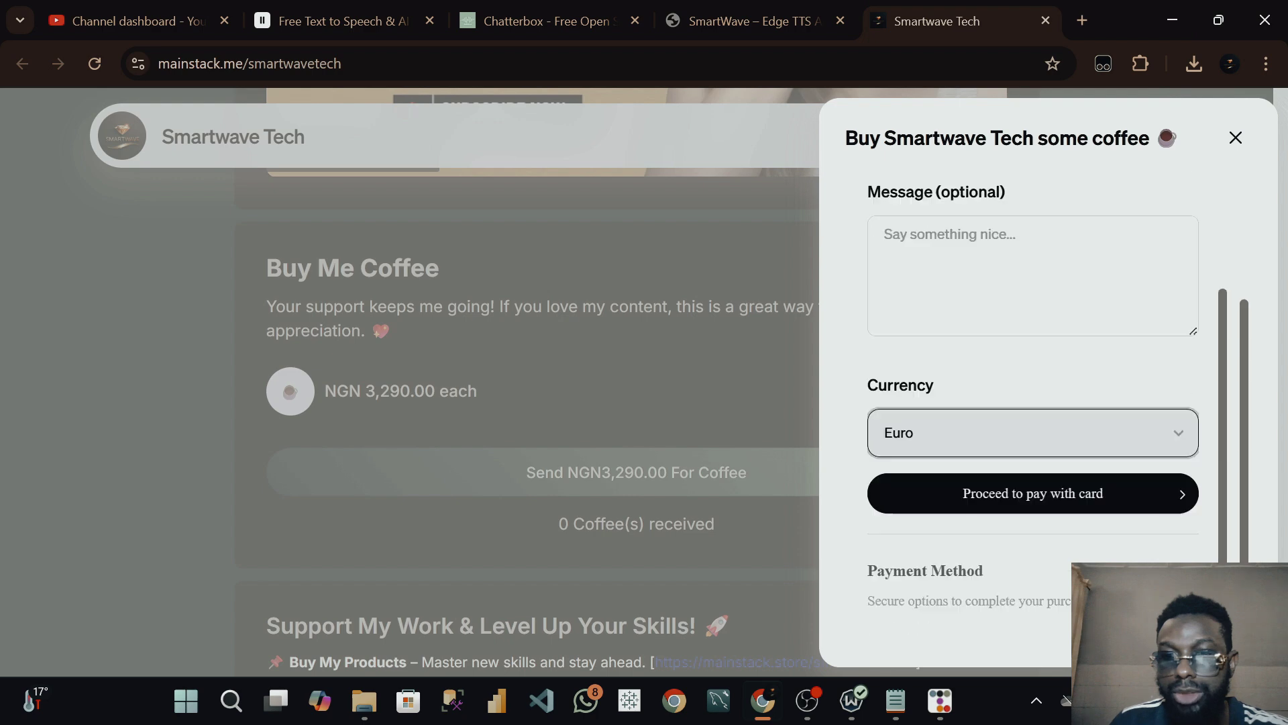
Browse the full list of currencies offered in the coffee checkout and close the list
click(1050, 426)
scroll(968, 142, up, 8)
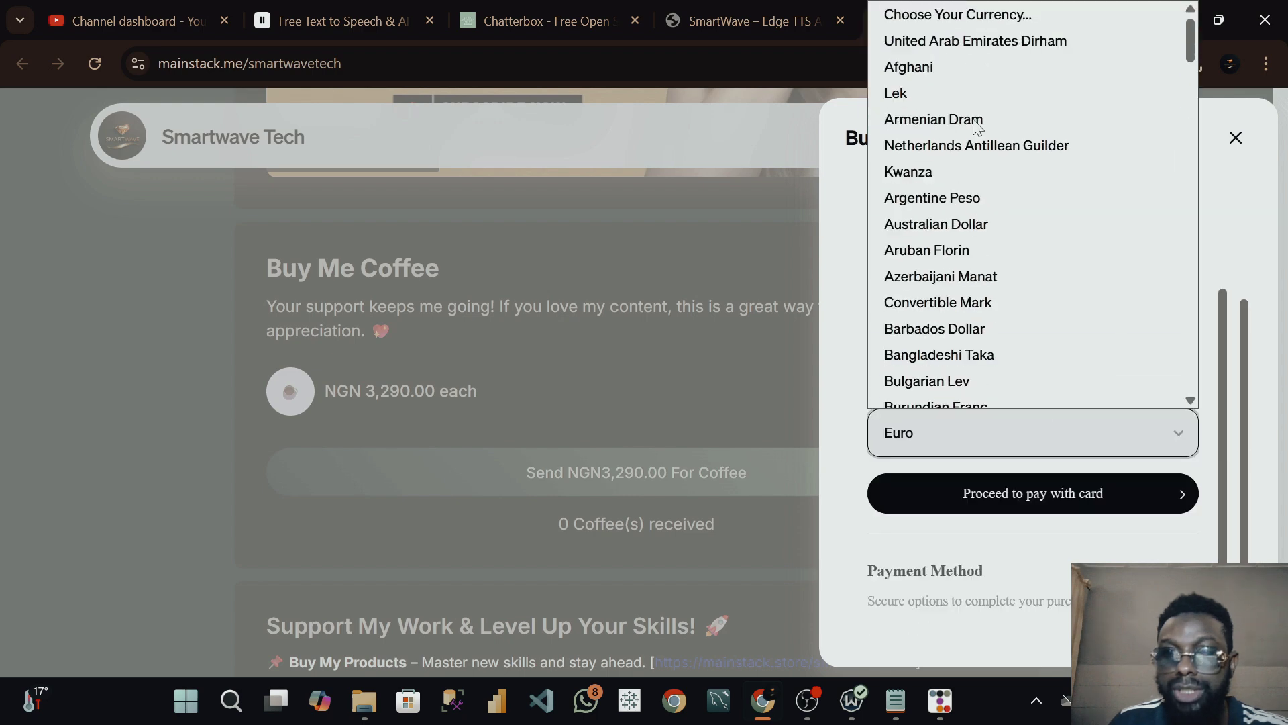
scroll(967, 201, down, 4)
scroll(966, 221, down, 20)
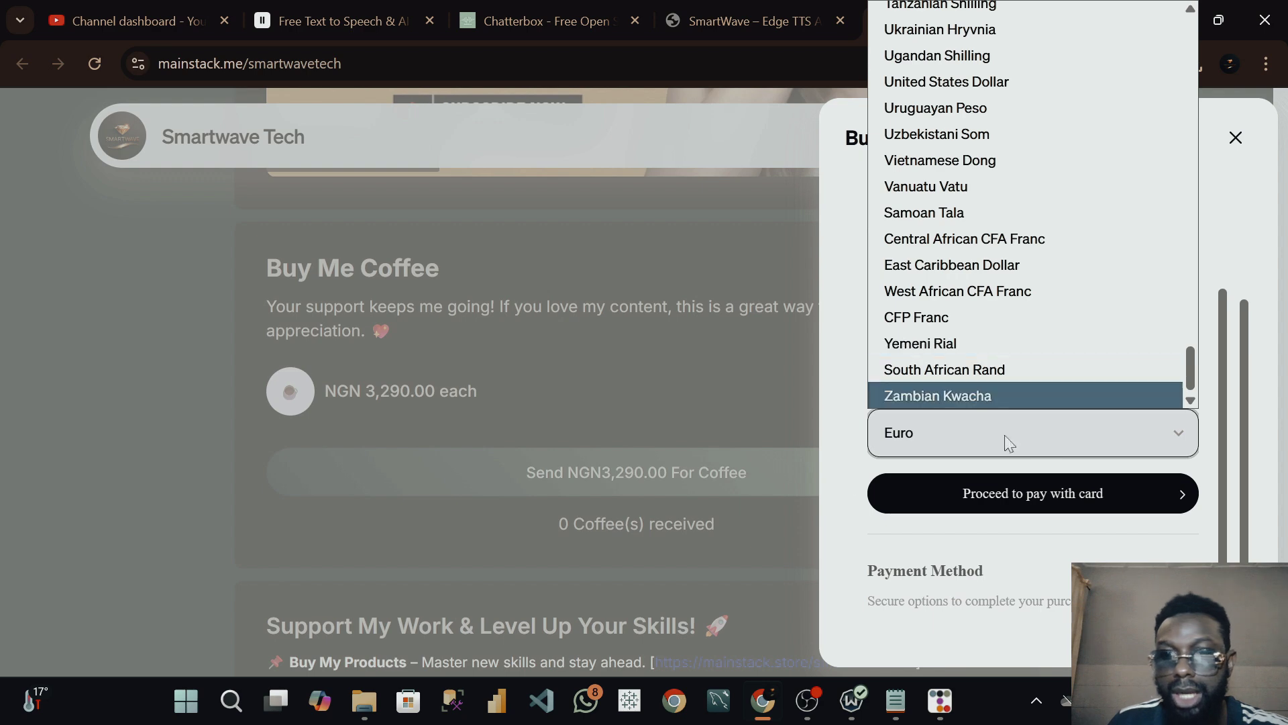
click(653, 405)
Go back to the SmartWave Edge TTS App page and briefly show the Edge TTS Text-to-Speech window again
click(768, 10)
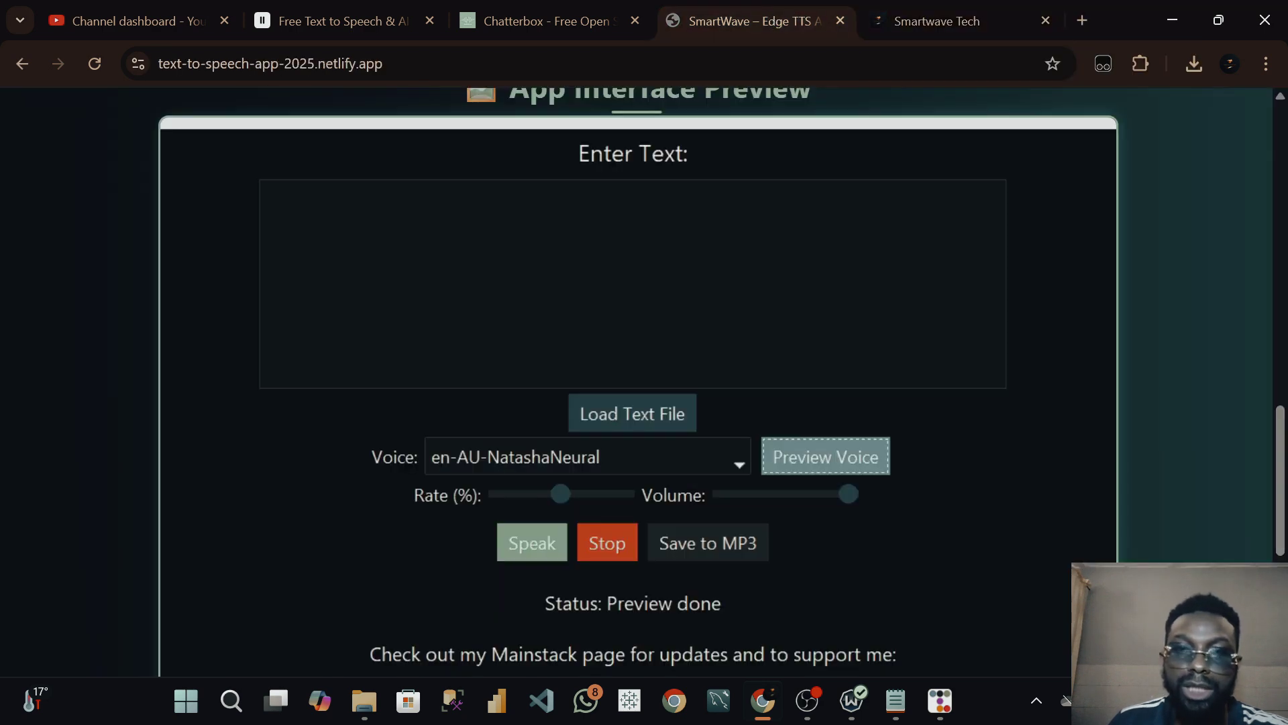
click(940, 700)
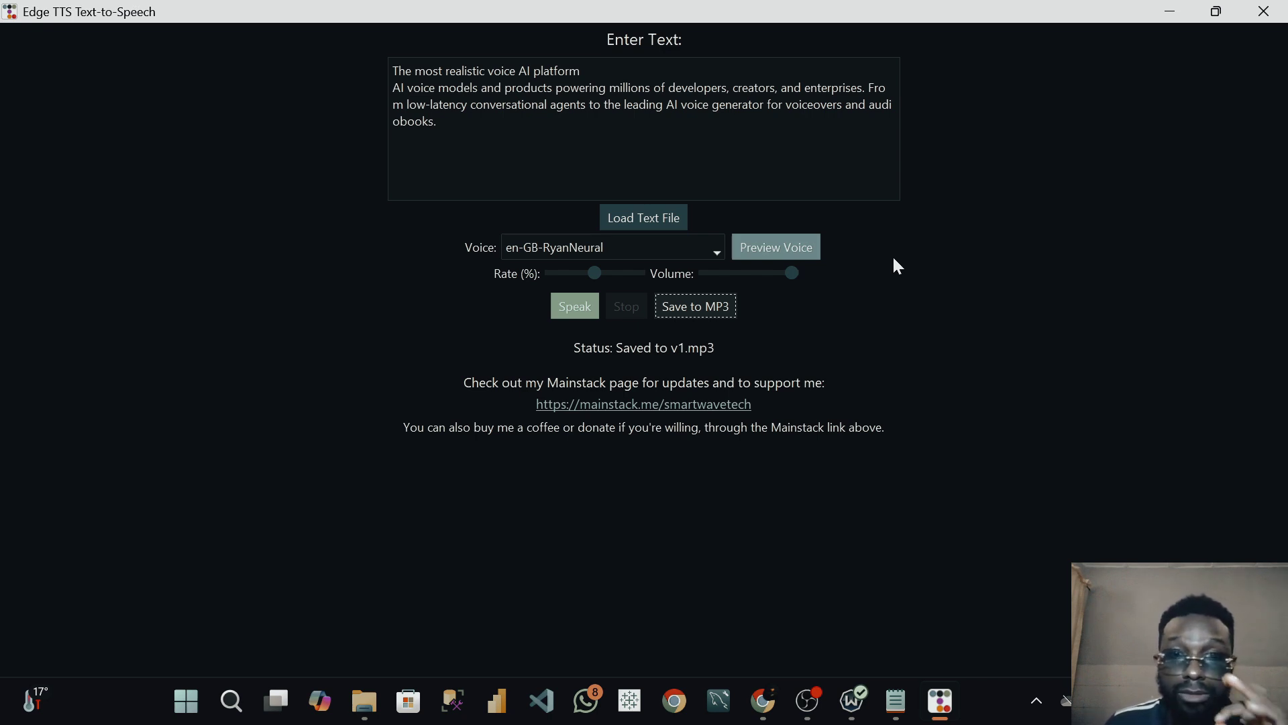
click(1171, 15)
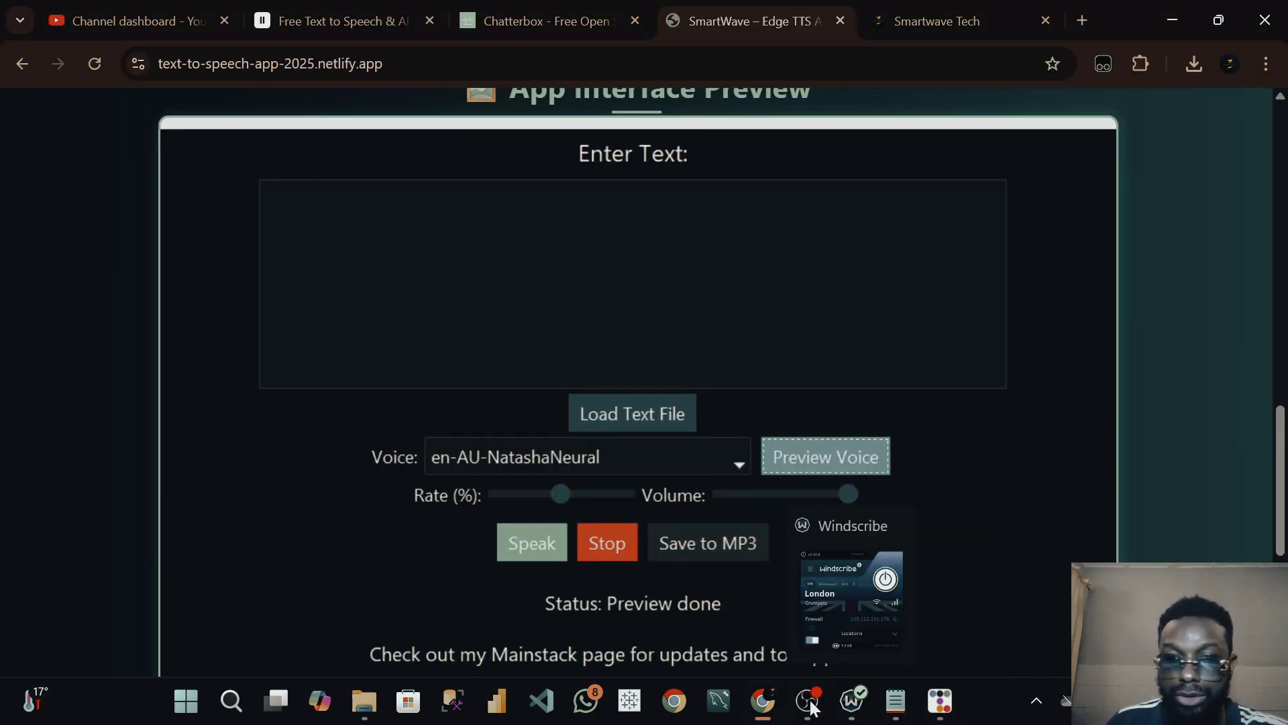
Switch Chrome to the Folktale profile to bring up its YouTube Studio channel dashboard
click(765, 705)
click(765, 706)
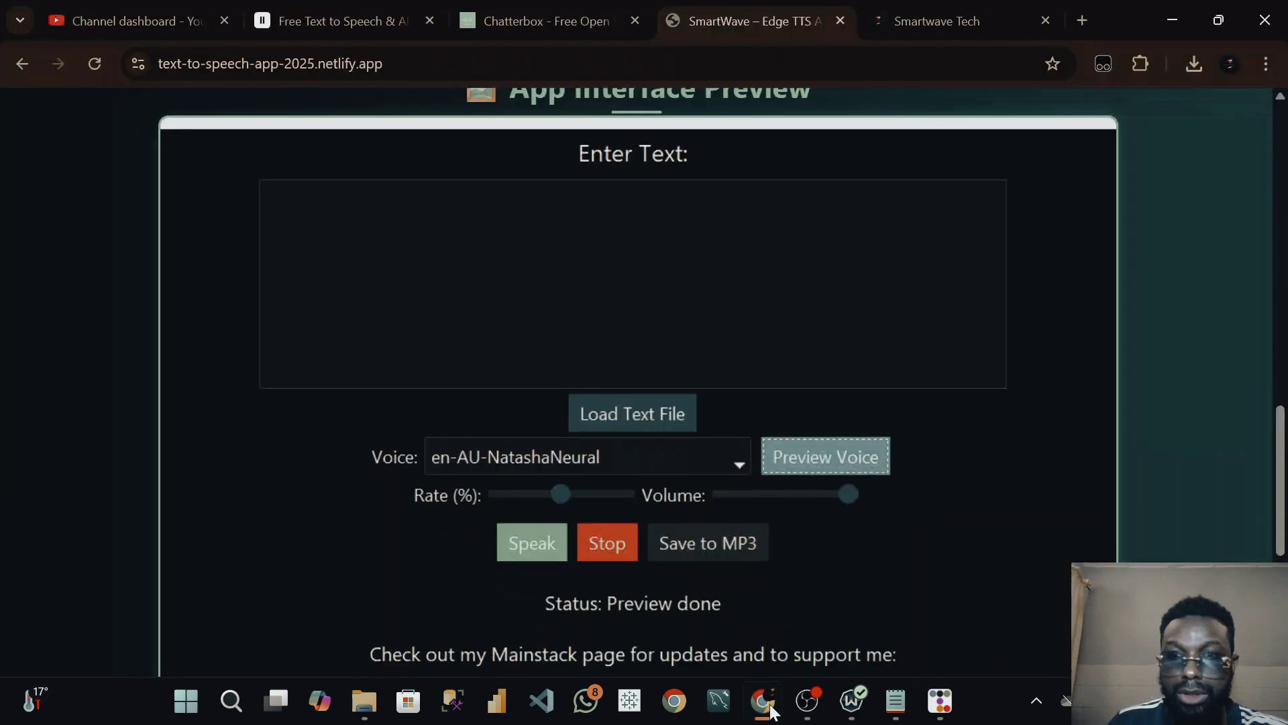
click(1230, 60)
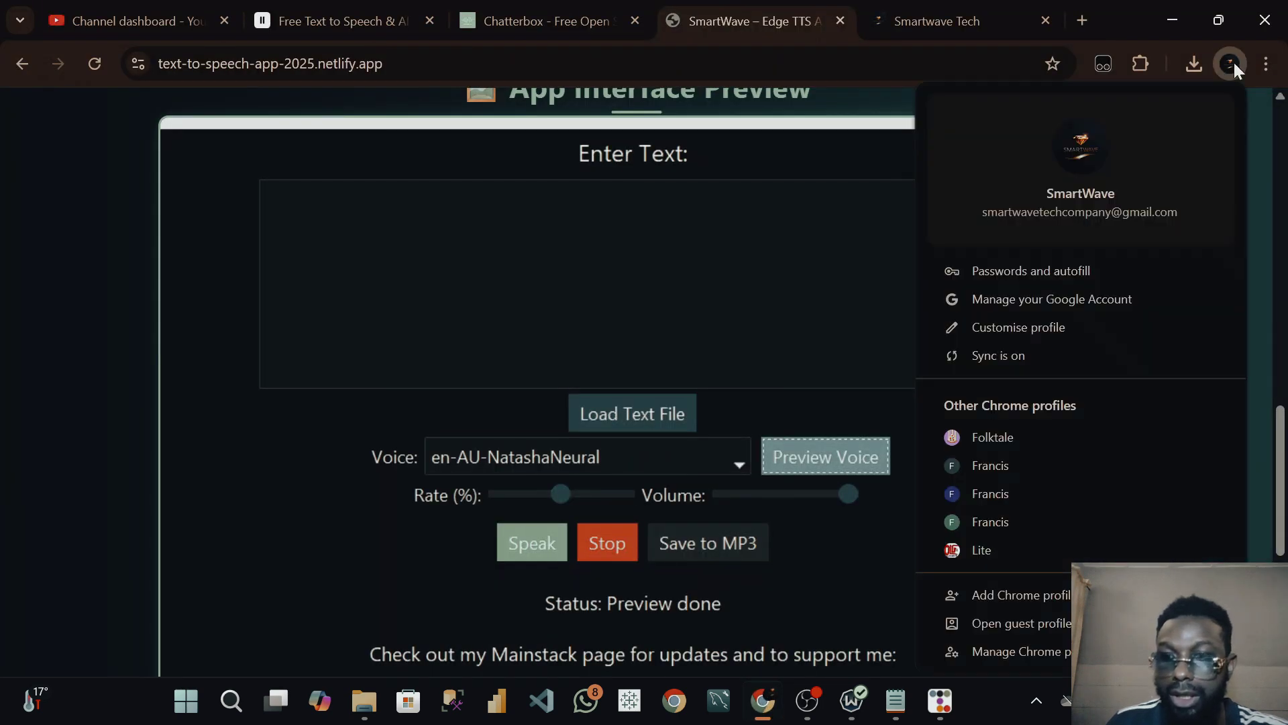
click(1032, 437)
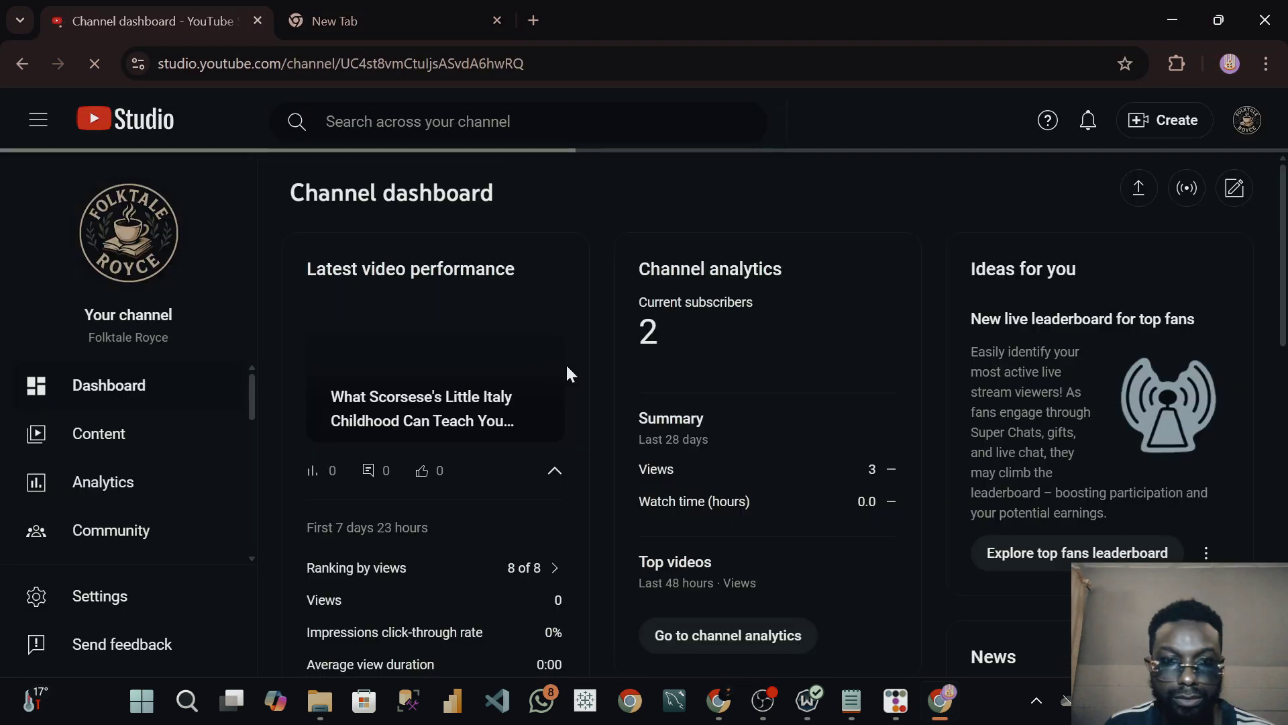
Open the public YouTube page of the Folktale Royce channel from its Studio dashboard
scroll(531, 379, down, 6)
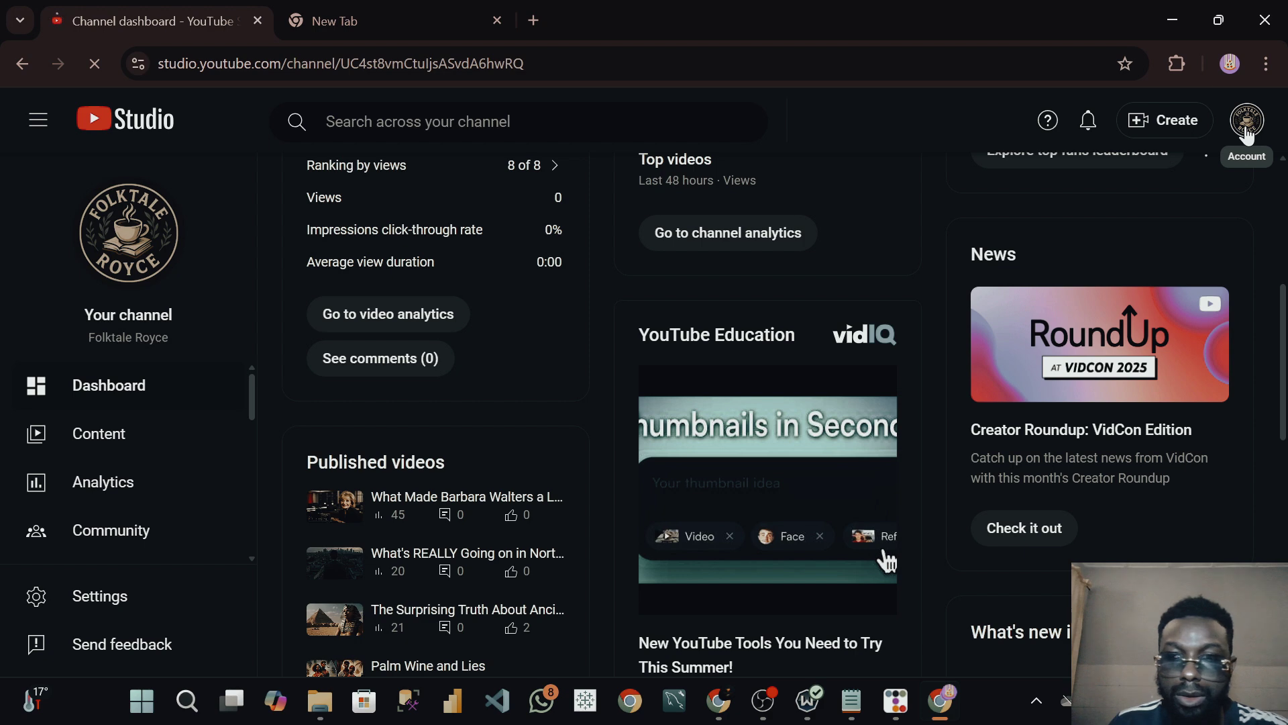
click(1247, 132)
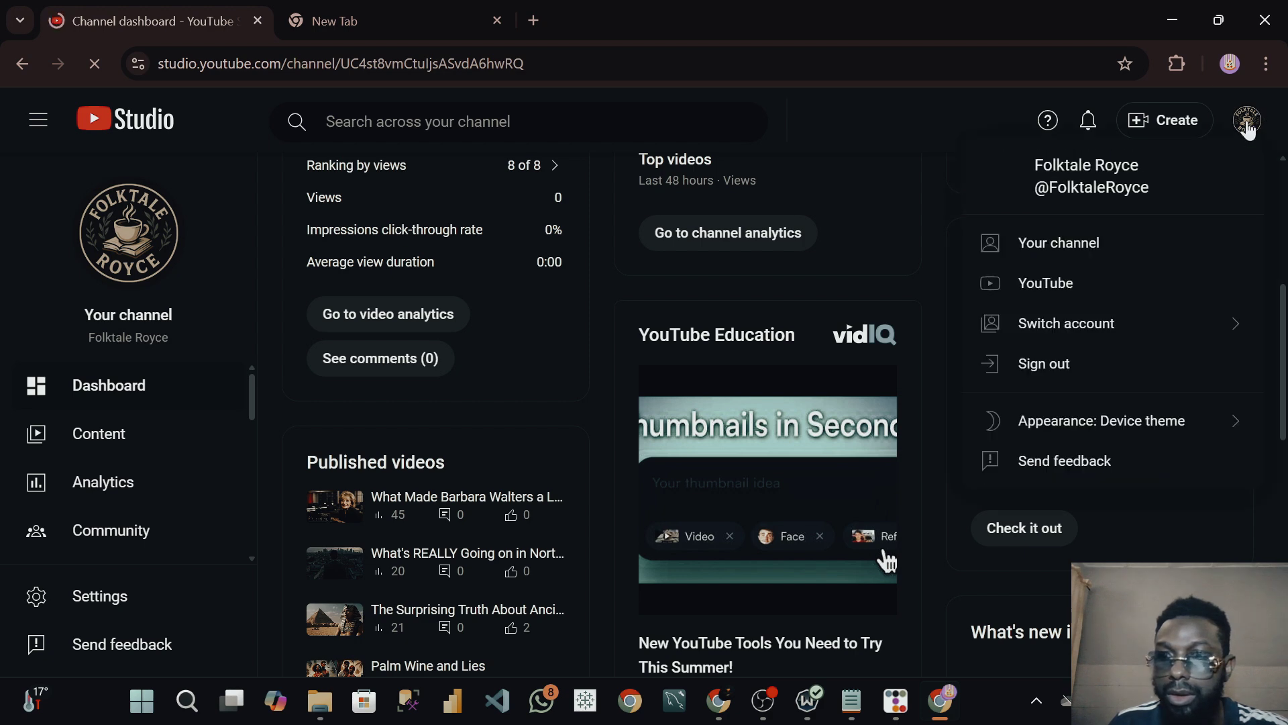
click(1081, 244)
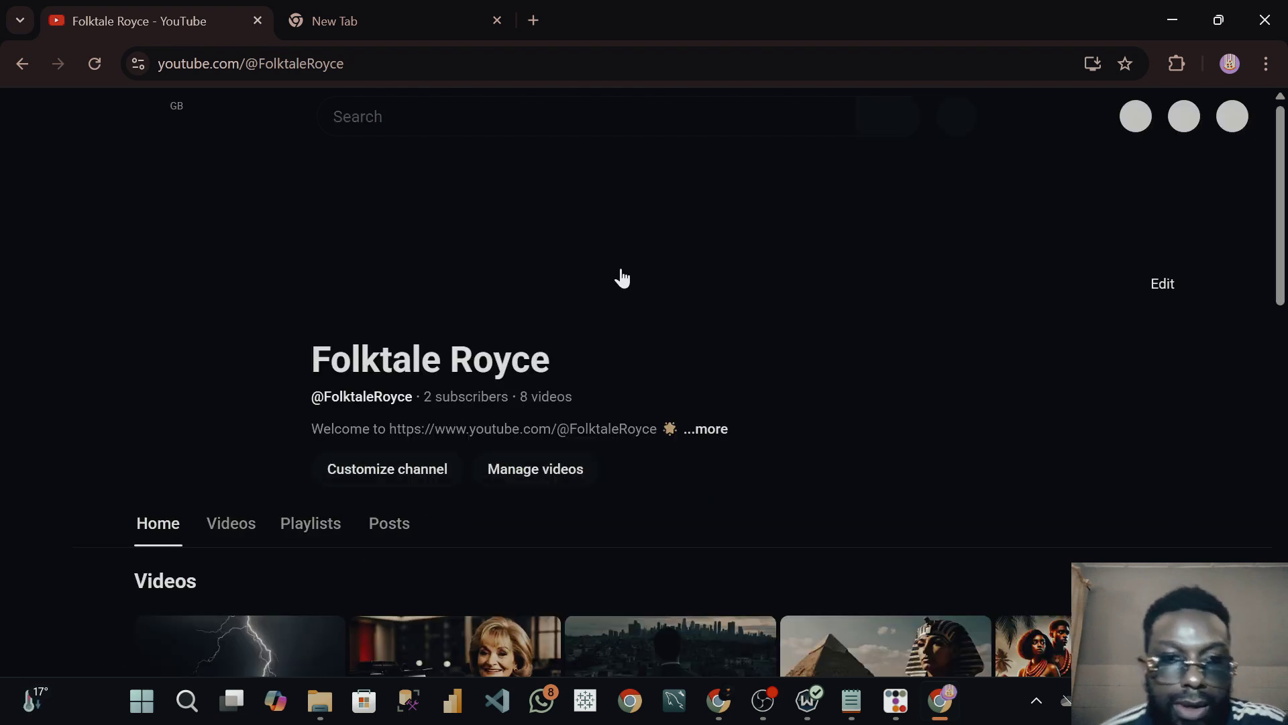
Play the opening of the channel's video "What Scorsese's Little Italy Childhood Can Teach You About Success" and pause it at about 0:18
scroll(494, 365, down, 5)
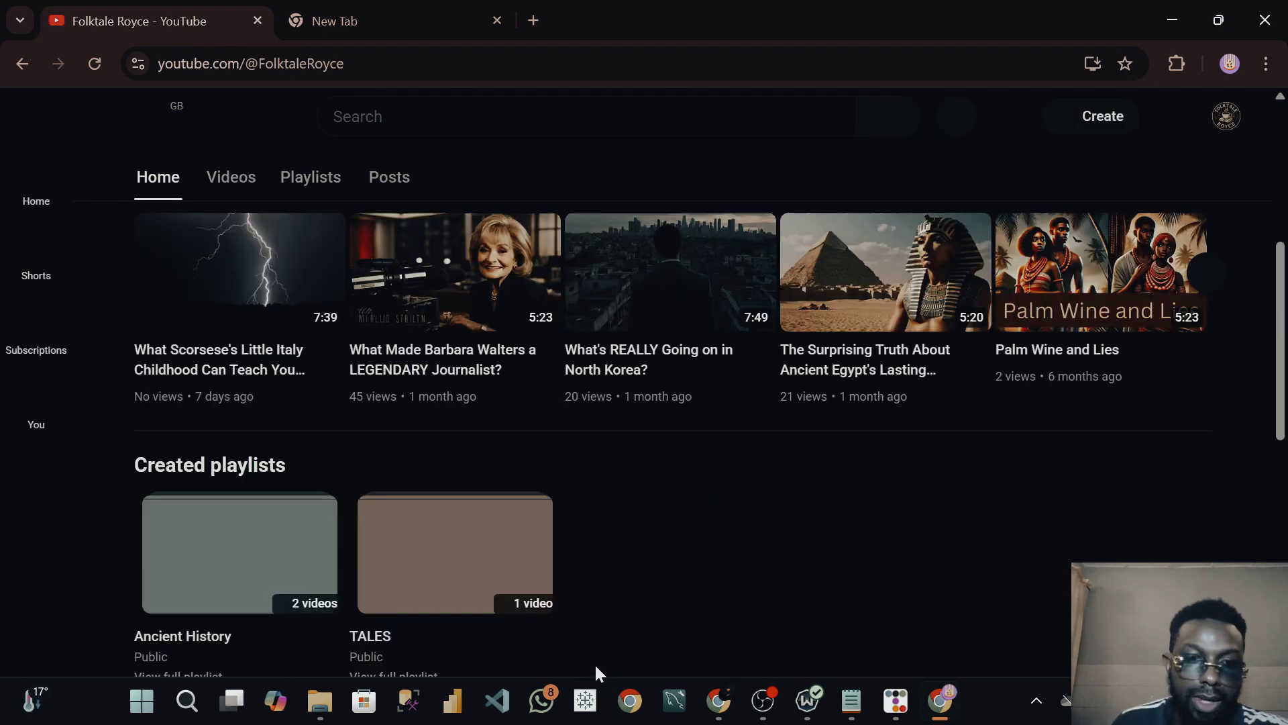
scroll(577, 637, up, 5)
click(281, 591)
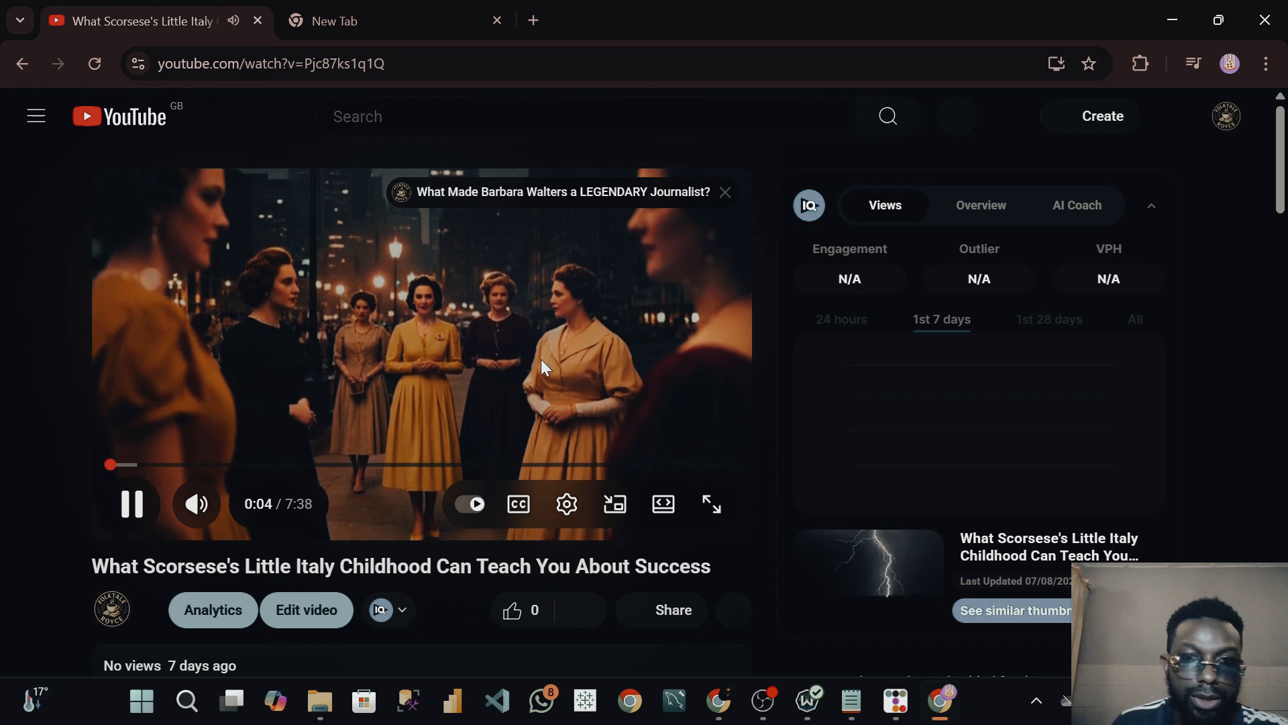
click(147, 509)
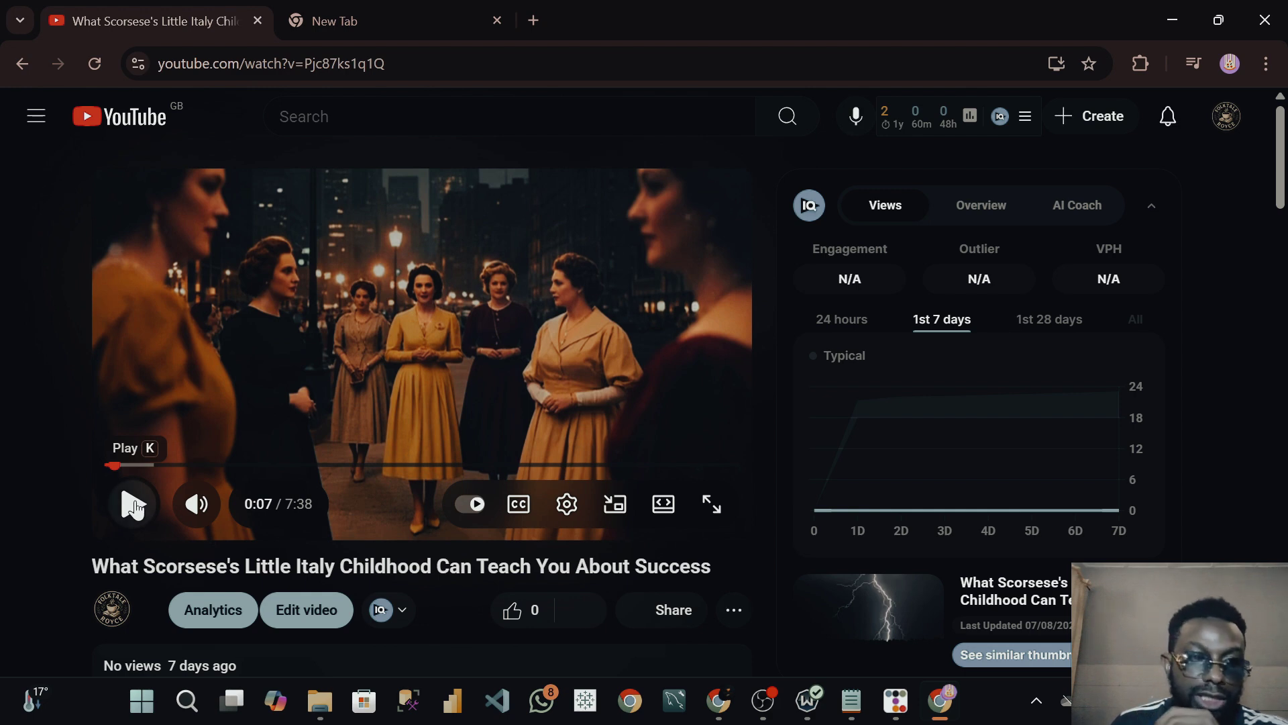
click(135, 504)
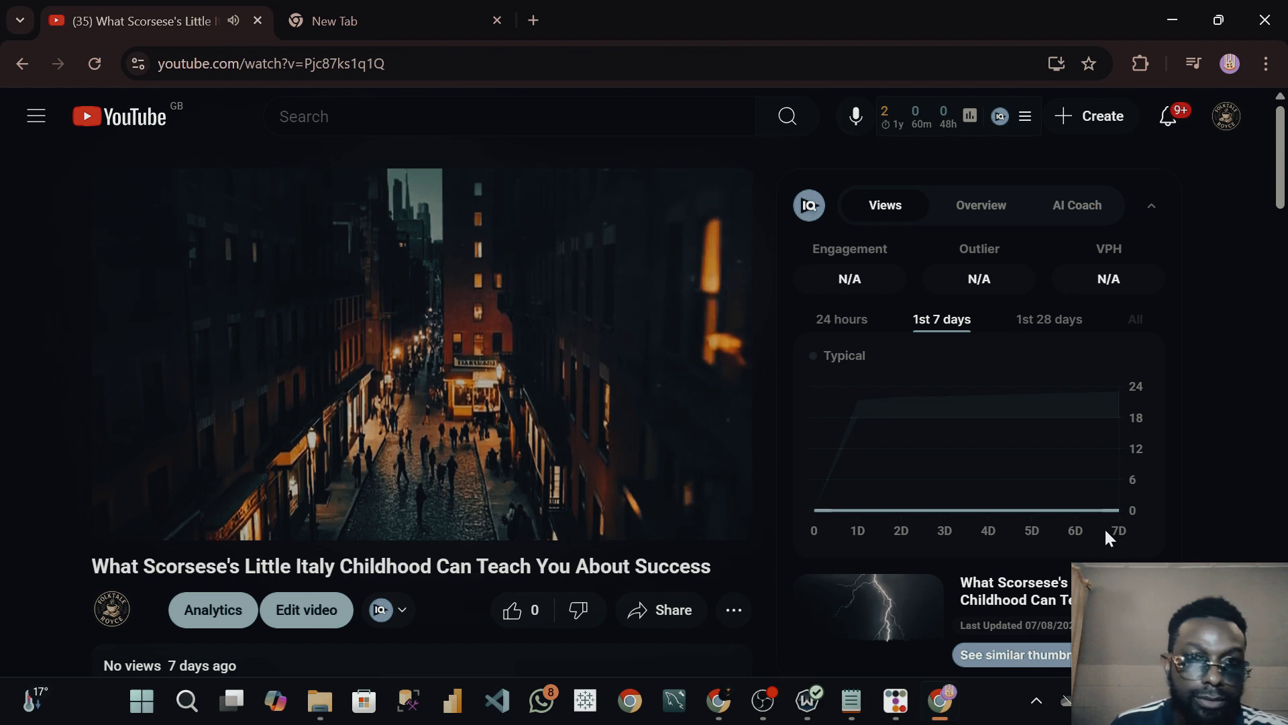
mouse_move(1032, 508)
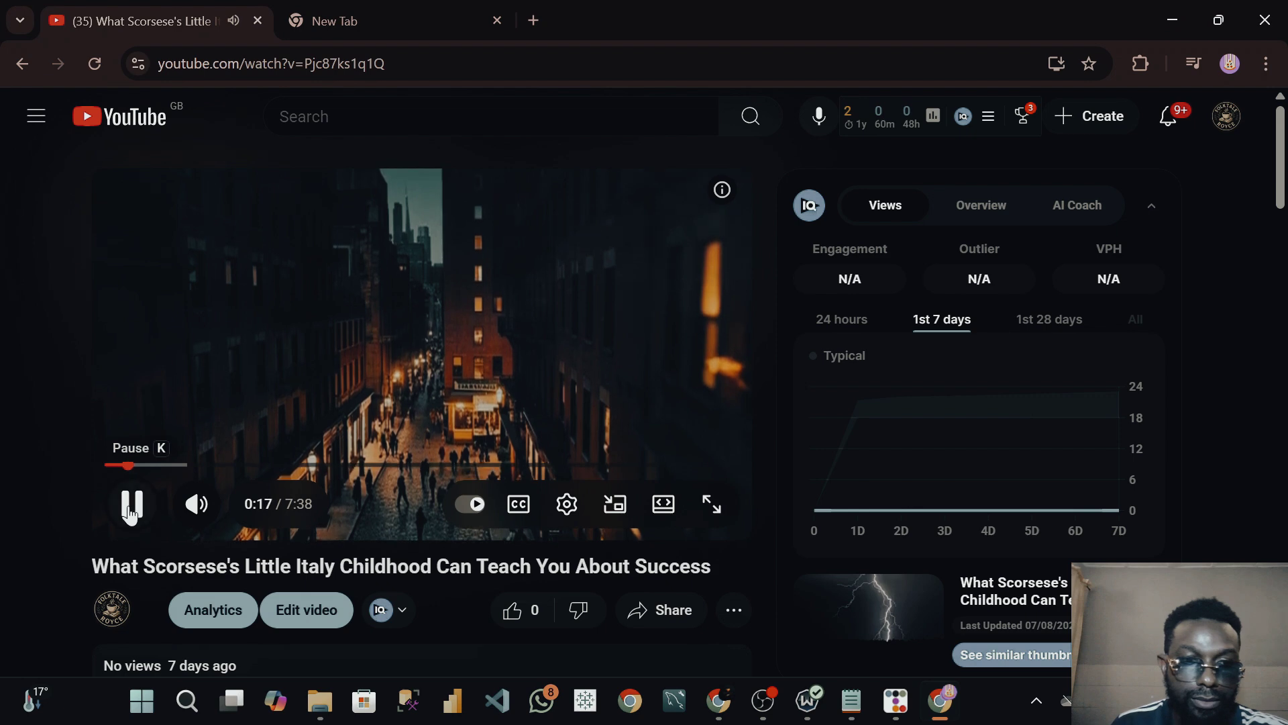
click(131, 509)
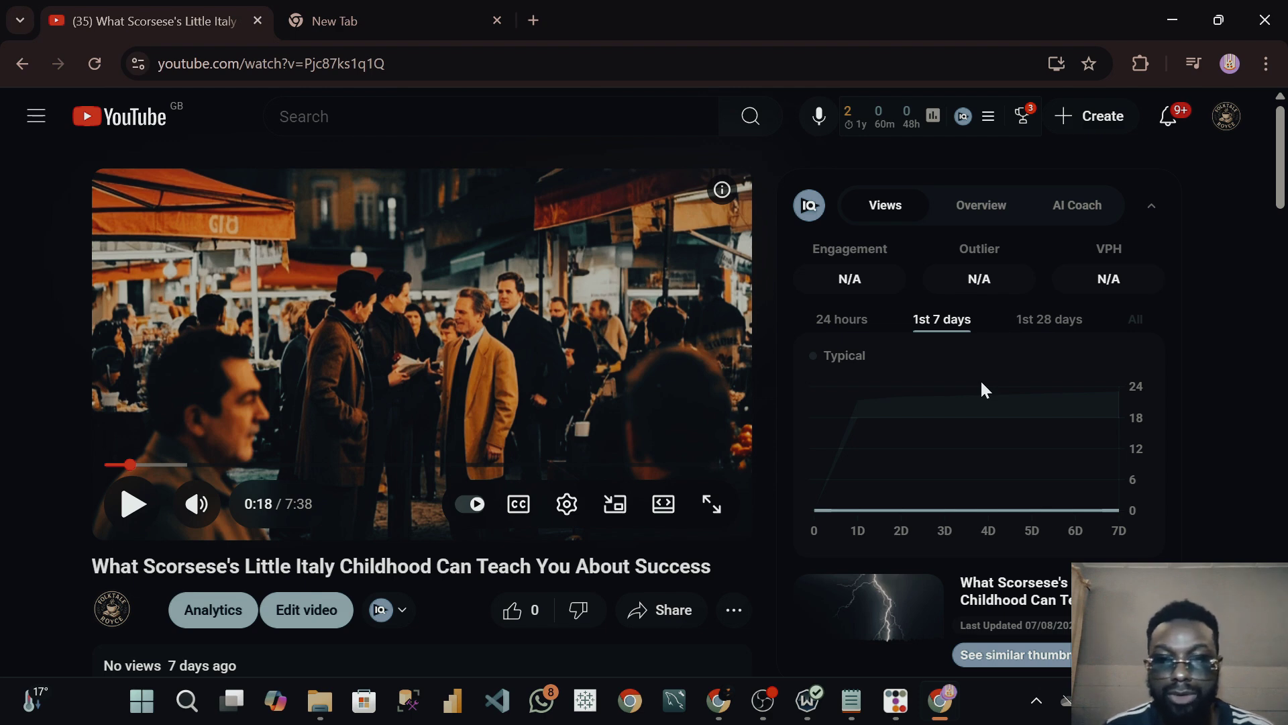
click(777, 712)
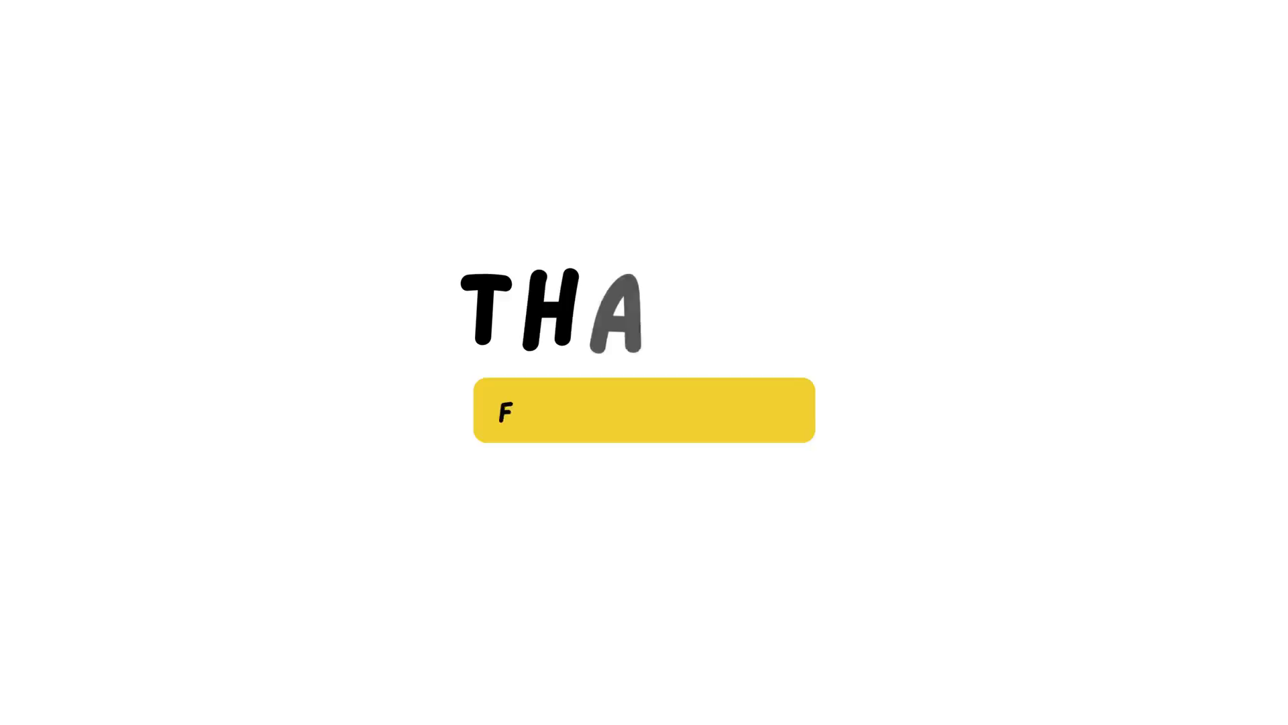